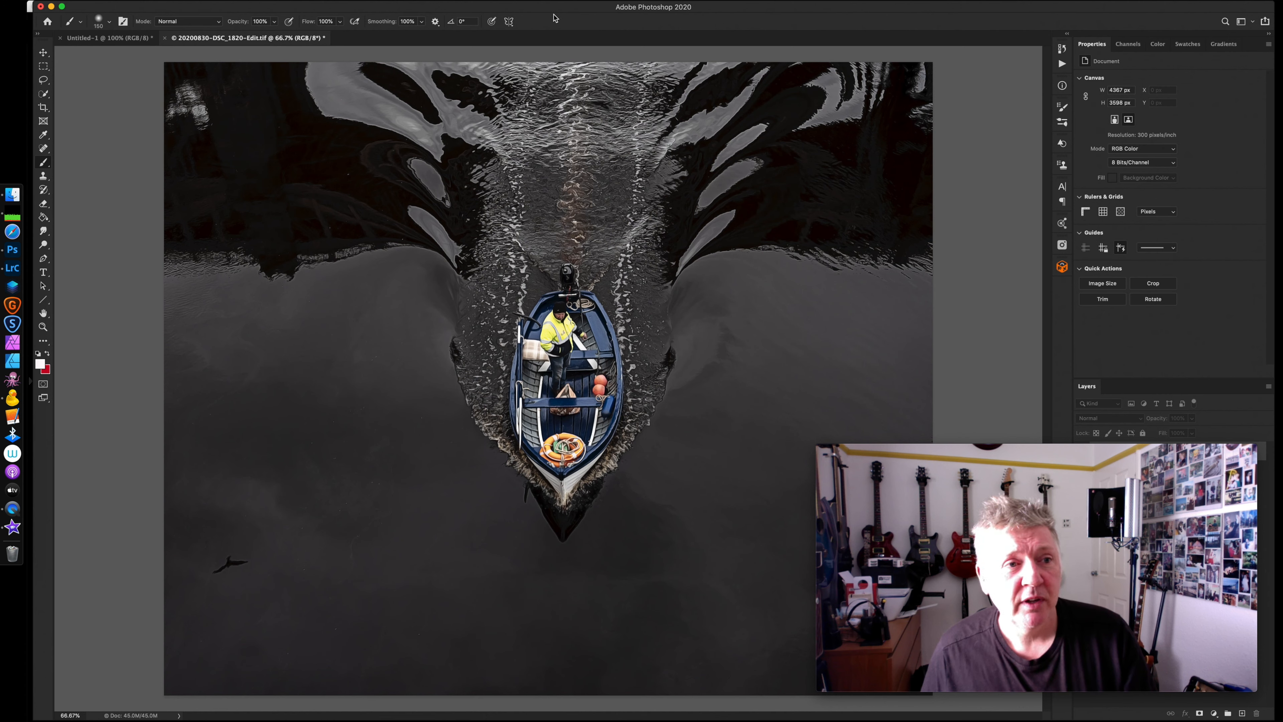
Select the signature brush and stamp it at 150 px on the dark water beside the boat, once in white and once in red.
click(100, 23)
click(316, 175)
click(758, 23)
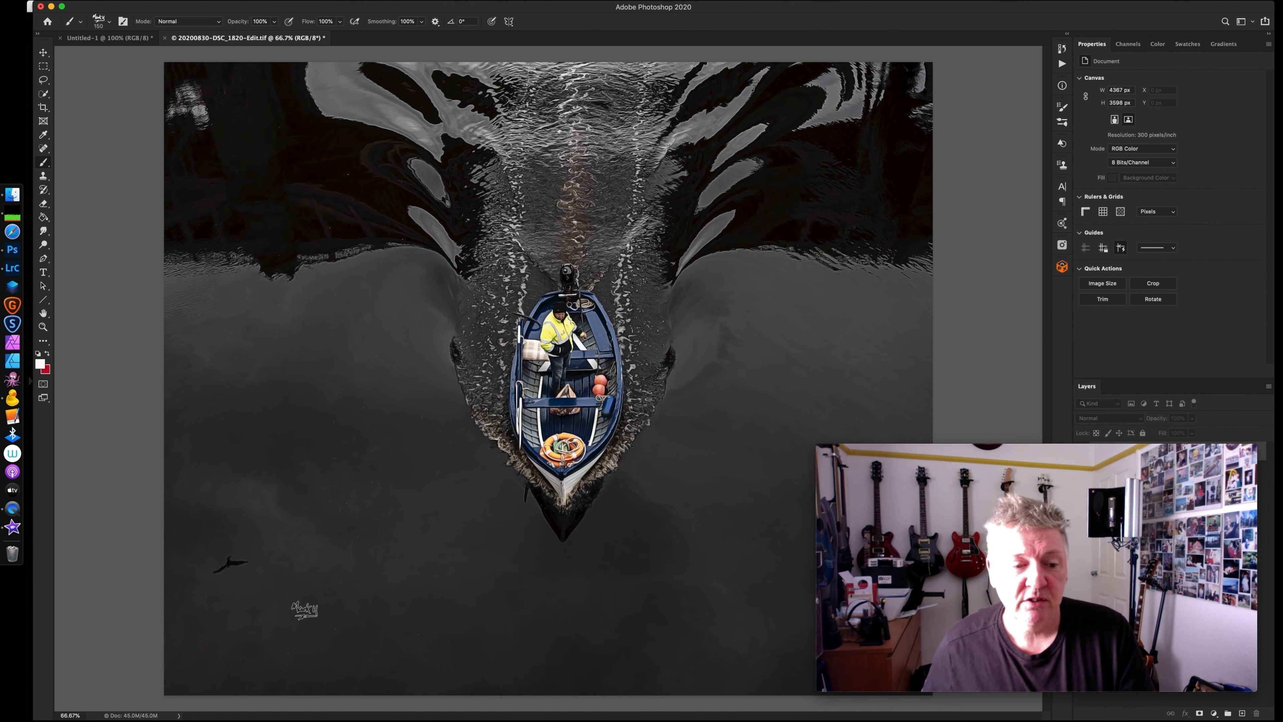
click(315, 581)
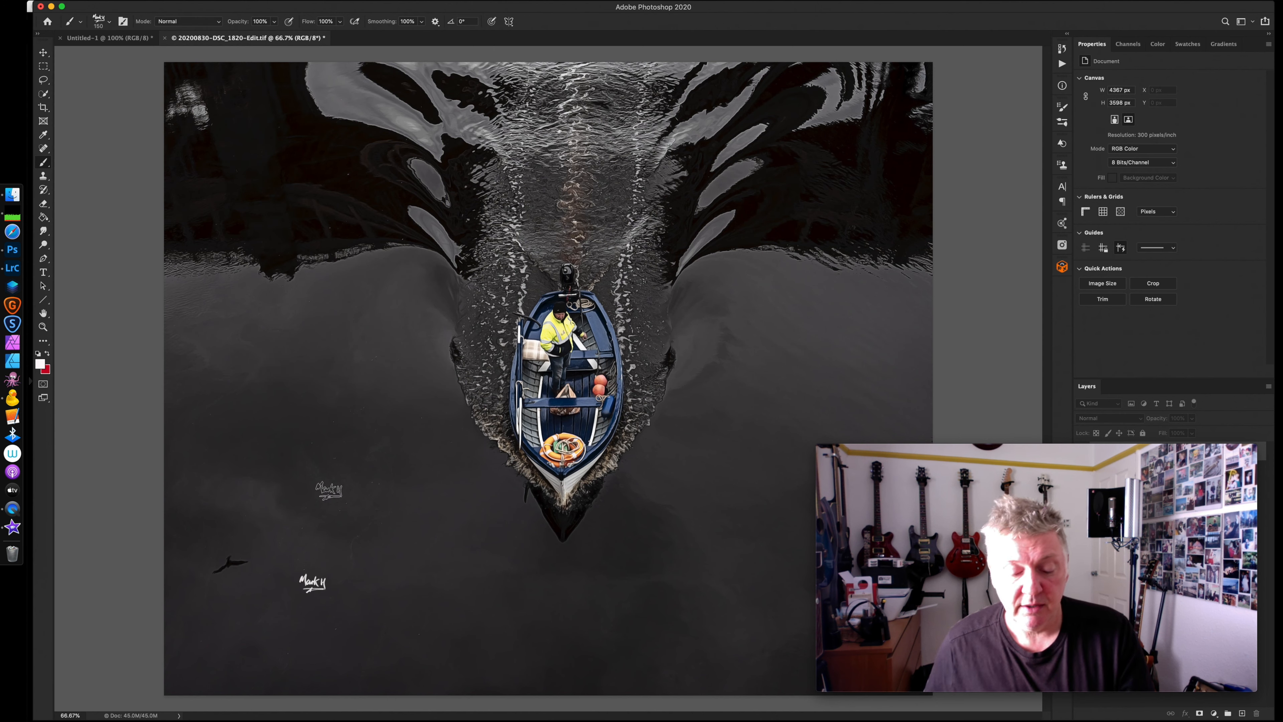
key(x)
click(277, 355)
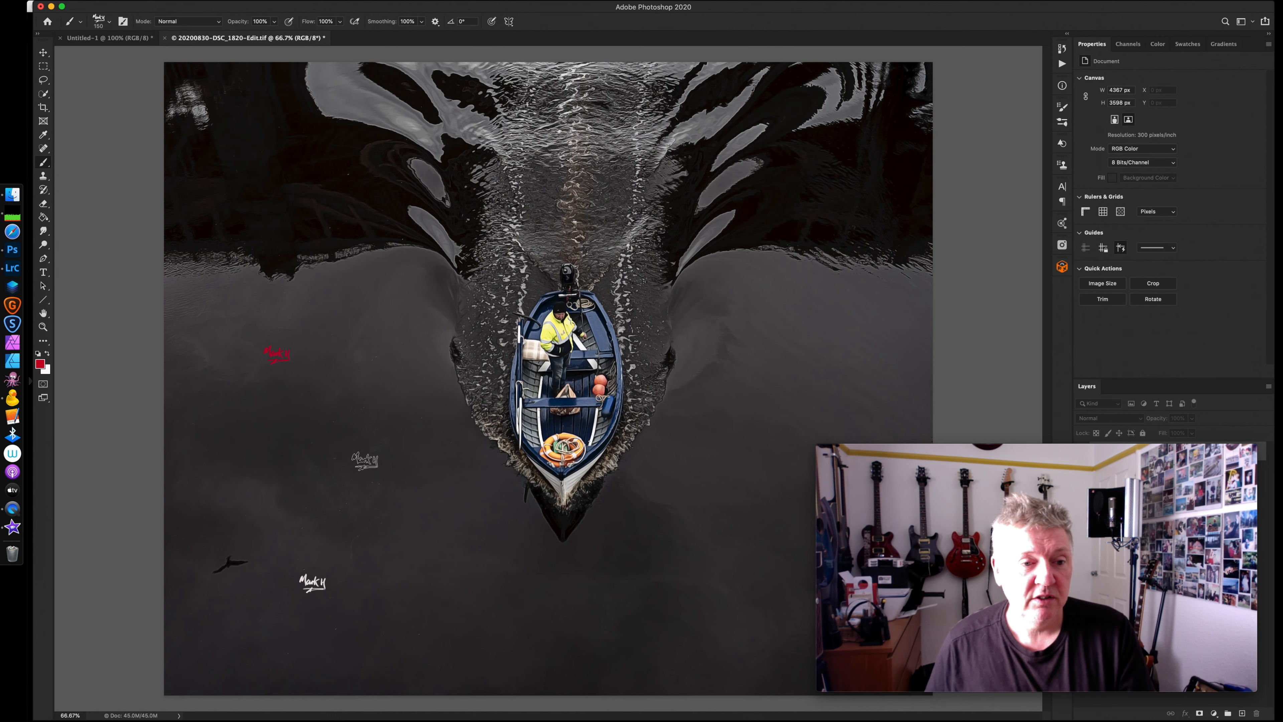
Enlarge the signature brush to about 2200 px and stamp it in red across the boat.
key(bracketright)
key(bracketright)
key(bracketright)
key(bracketright)
key(bracketright)
key(bracketright)
key(bracketright)
key(bracketright)
key(bracketright)
key(bracketright)
key(bracketright)
key(bracketright)
key(bracketright)
key(bracketright)
key(bracketright)
key(bracketright)
key(bracketright)
key(bracketright)
key(bracketright)
key(bracketright)
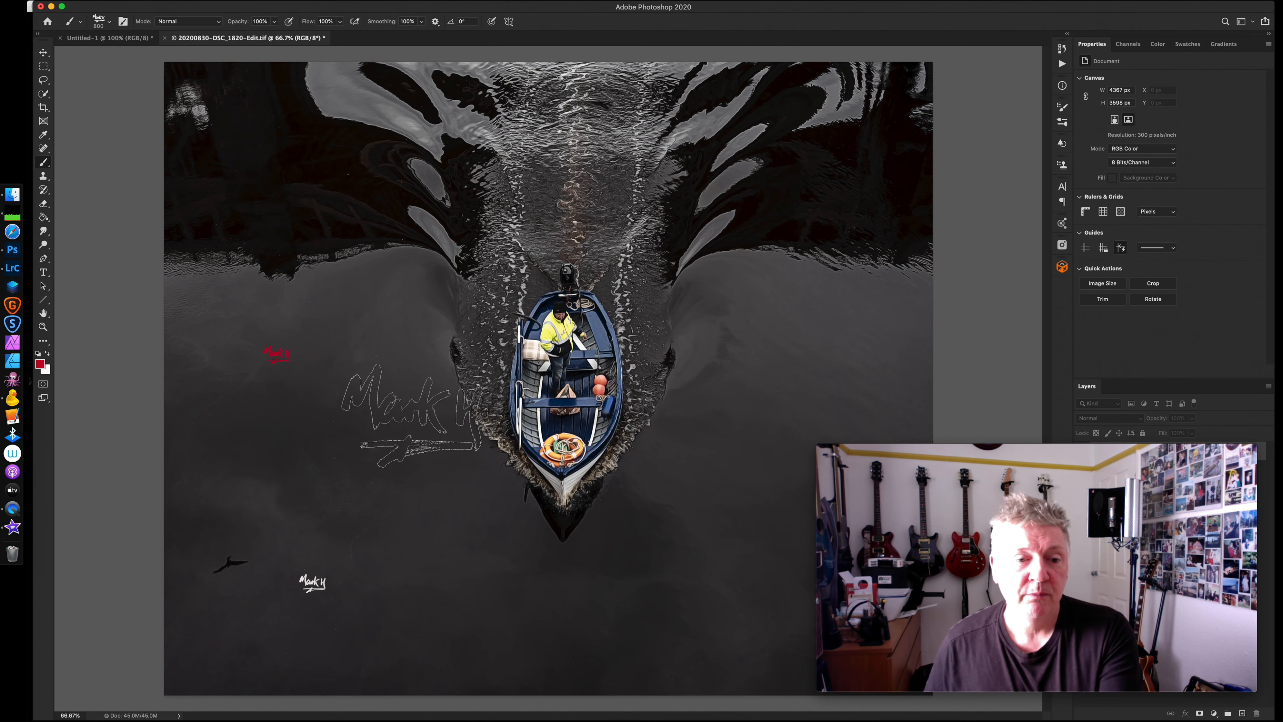
click(556, 310)
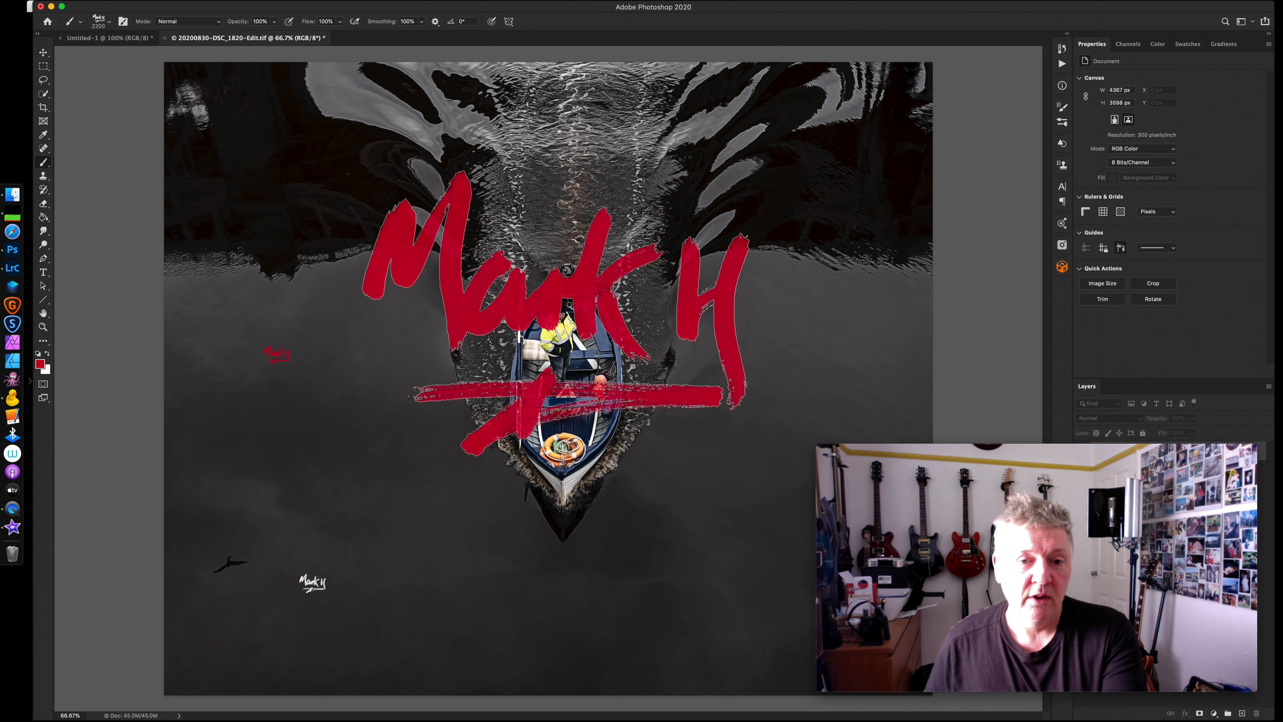
key(bracketright)
key(bracketright)
key(bracketright)
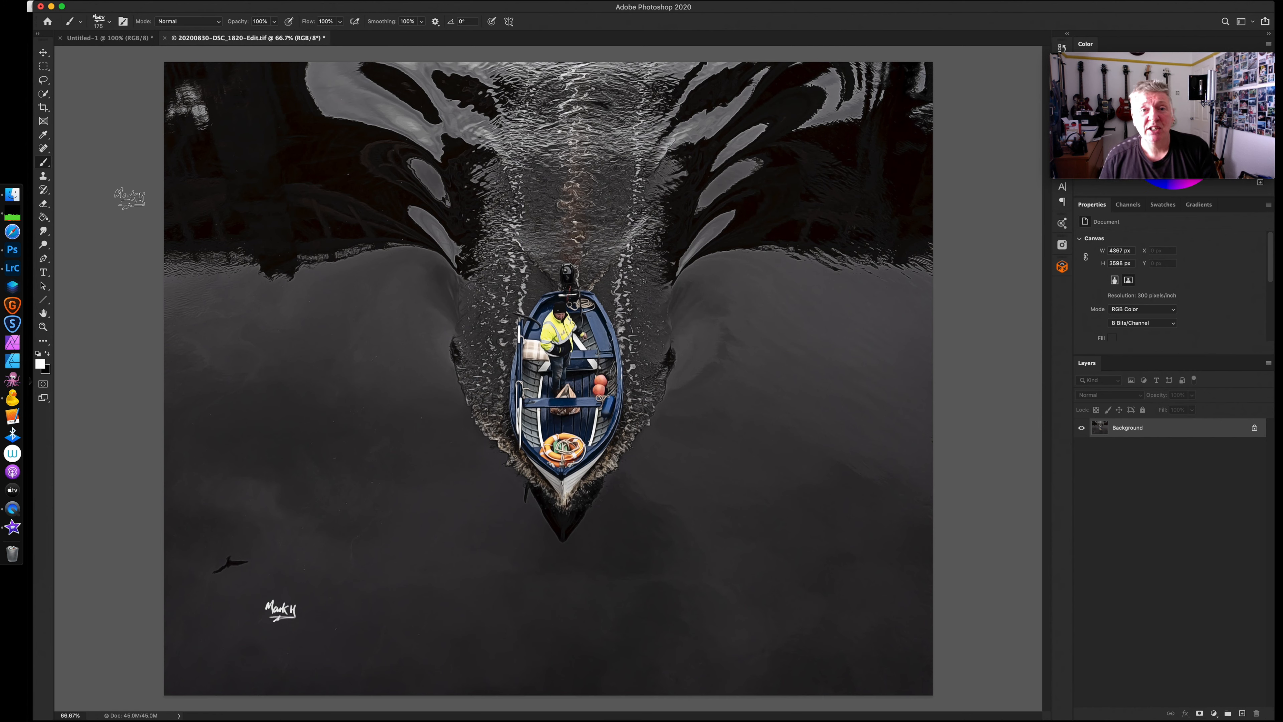
Switch to the Untitled-1 signature document and select the Soft Round brush.
click(82, 40)
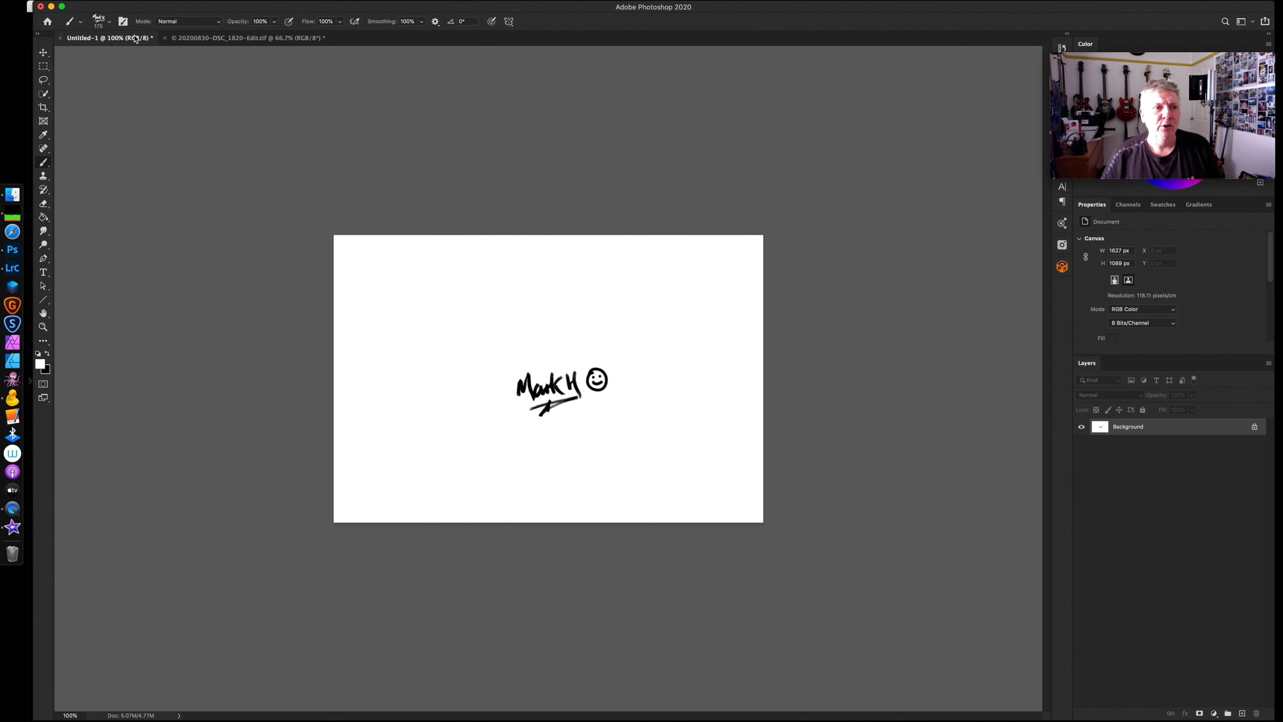
click(105, 23)
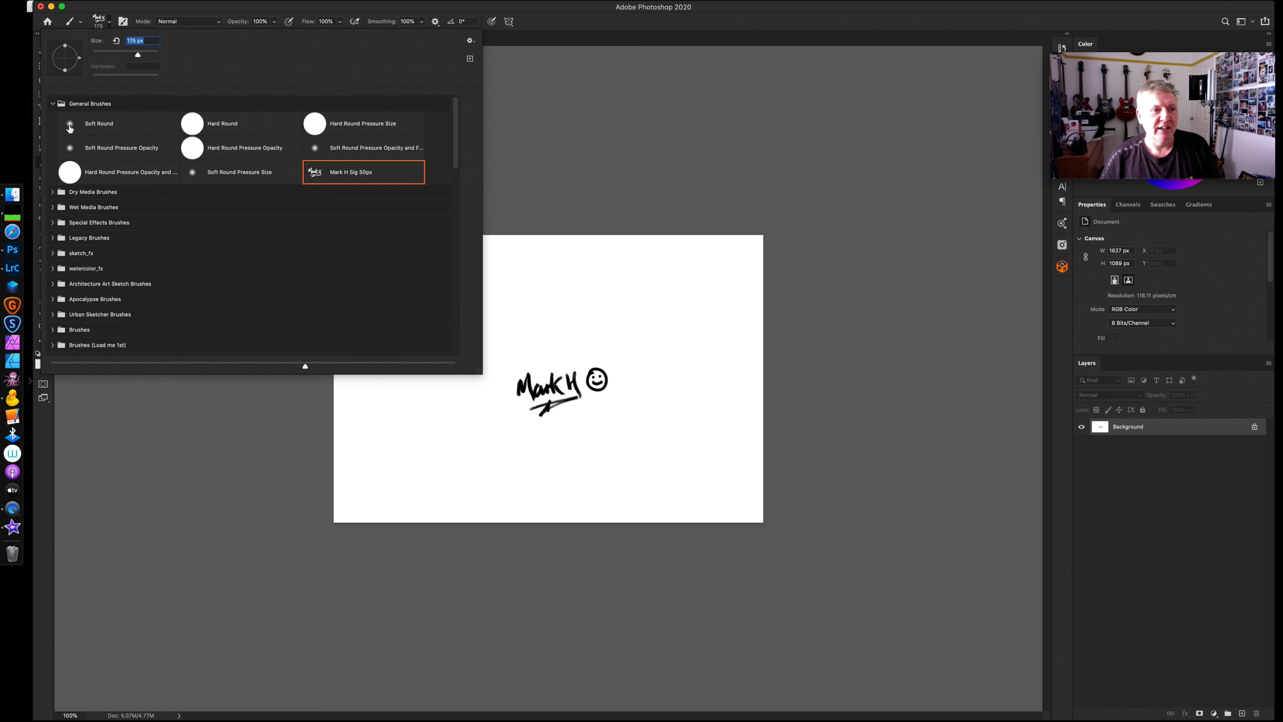
click(70, 122)
click(870, 125)
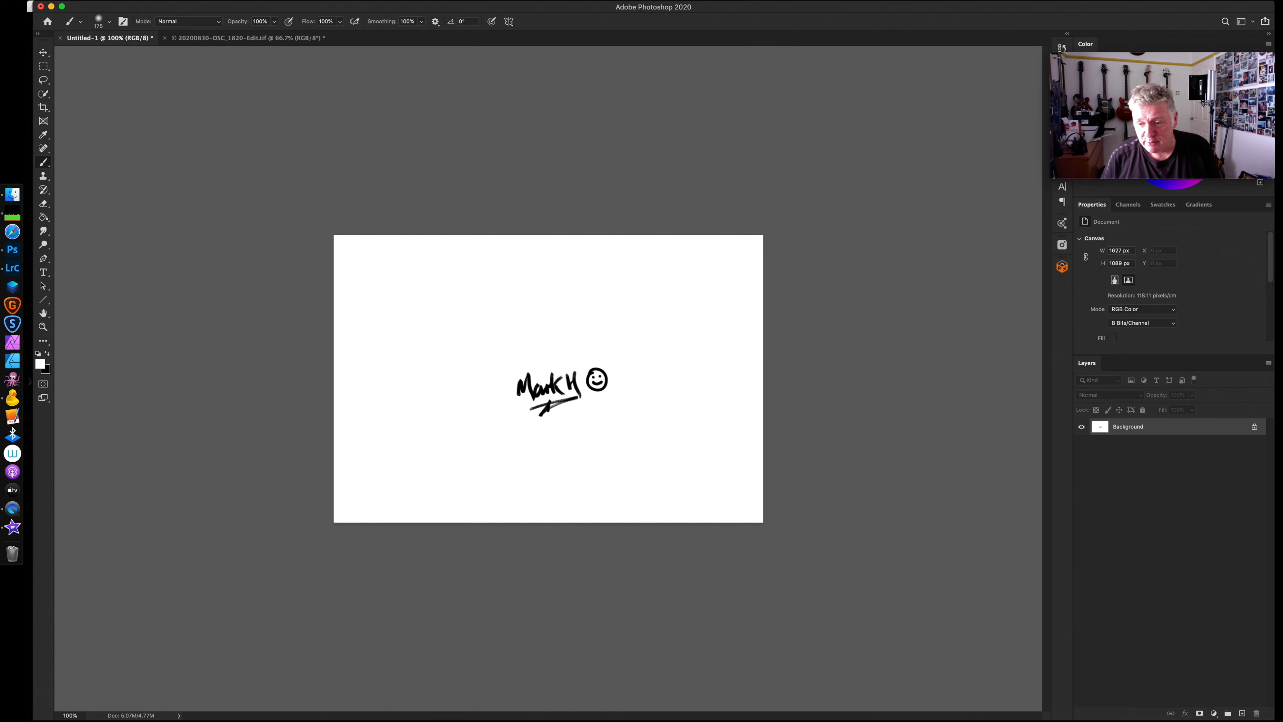
Add a Black & White adjustment layer above the signature background and delete it again.
click(1214, 713)
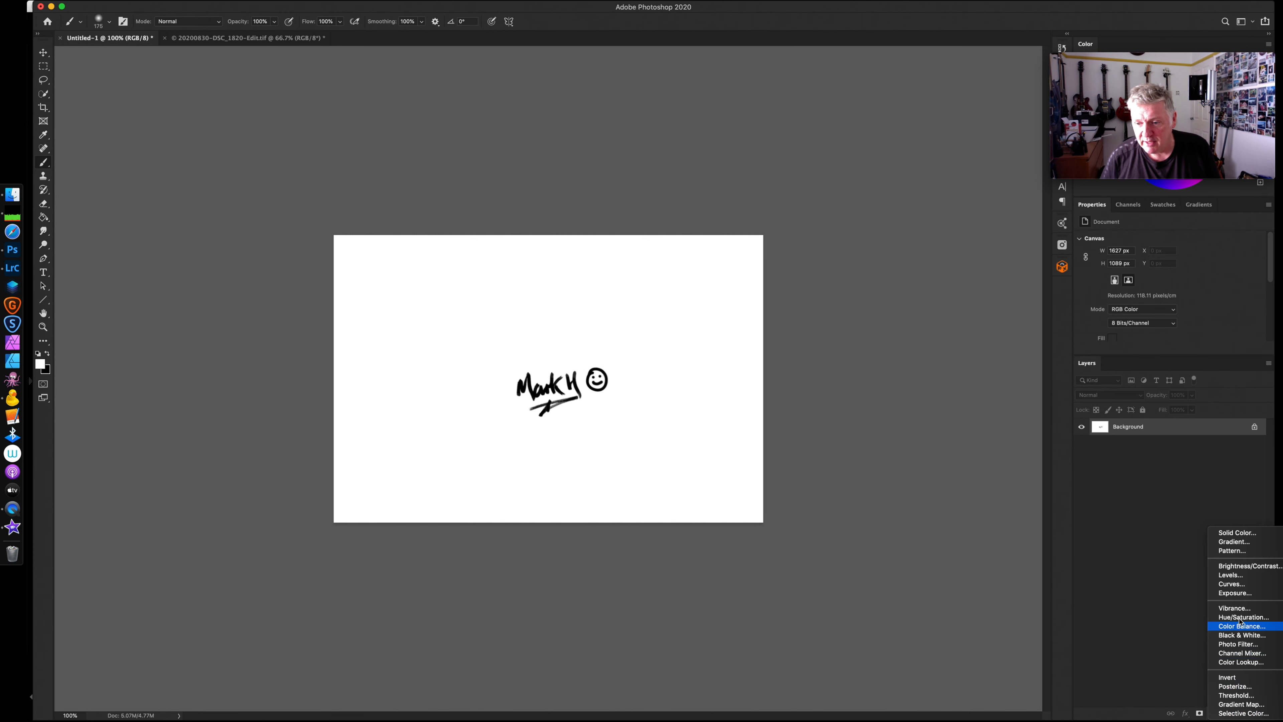
click(1244, 637)
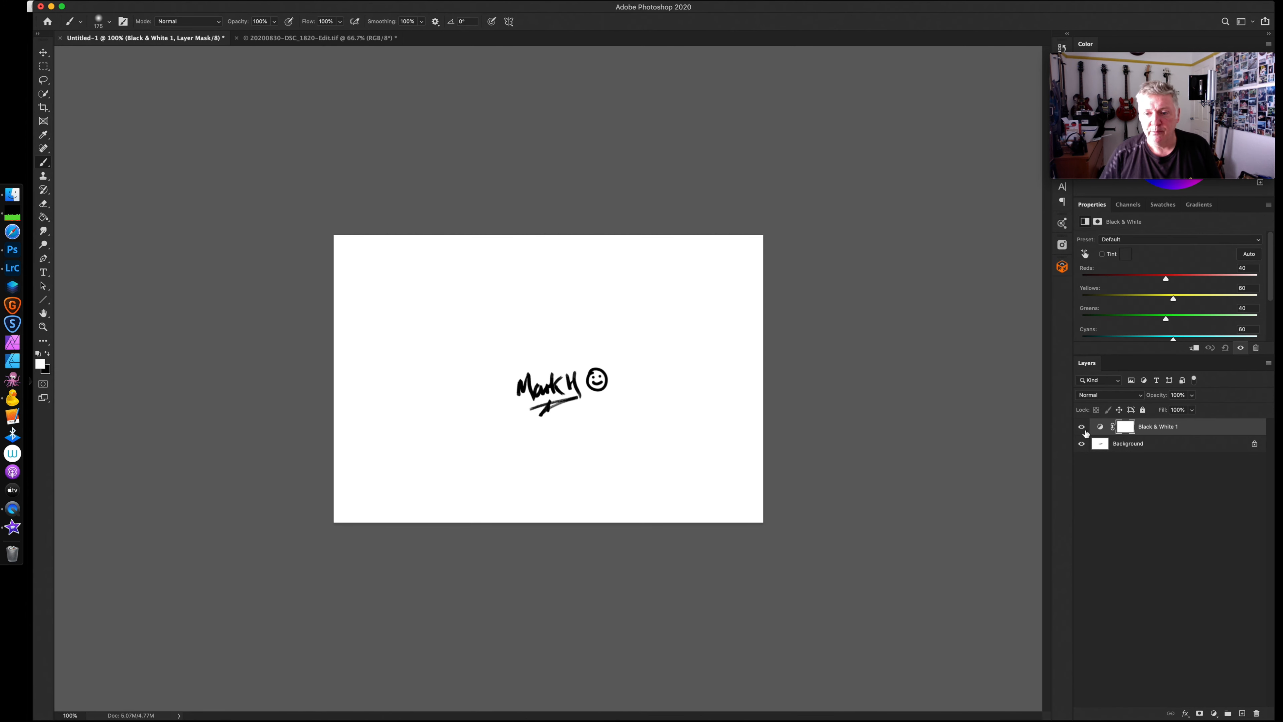
click(1210, 430)
key(BackSpace)
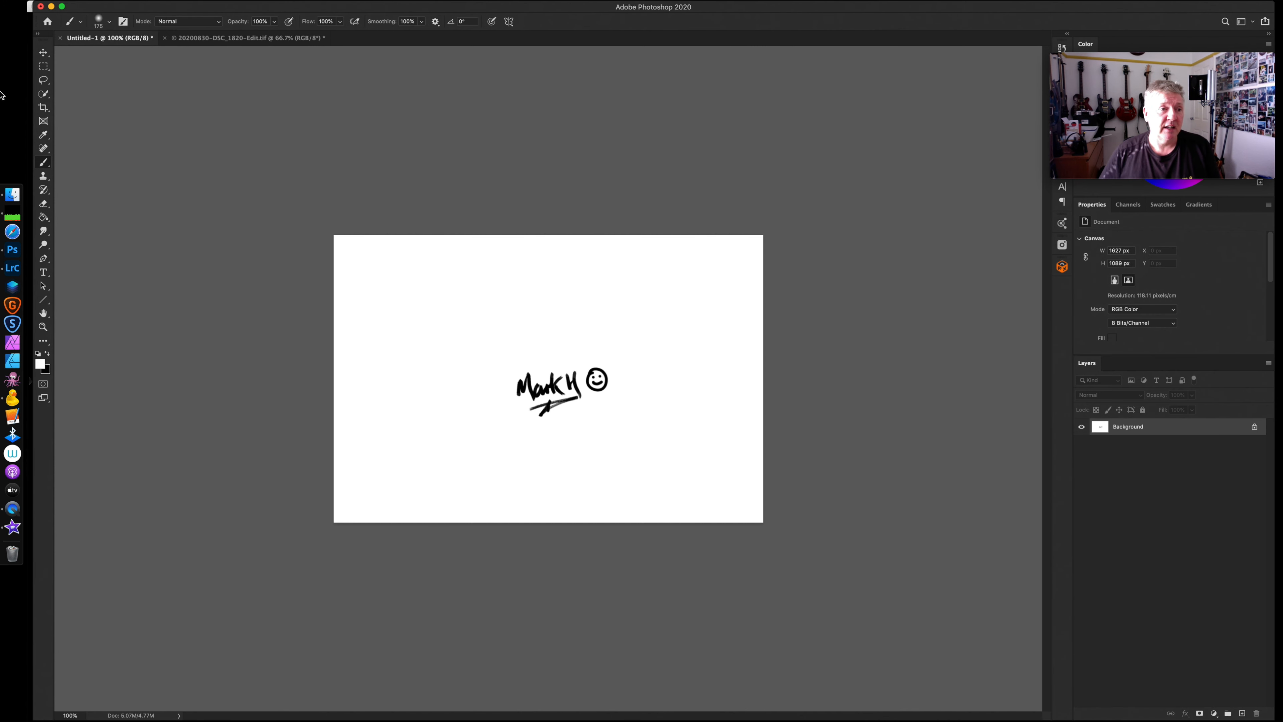
Lasso the handwritten signature with its smiley and define it as a brush preset named with the signer's first name plus "+ SMiley".
click(43, 80)
mouse_move(592, 357)
mouse_down()
mouse_move(509, 361)
mouse_move(496, 414)
mouse_move(560, 429)
mouse_move(598, 416)
mouse_move(627, 389)
mouse_move(608, 361)
mouse_move(581, 359)
mouse_up()
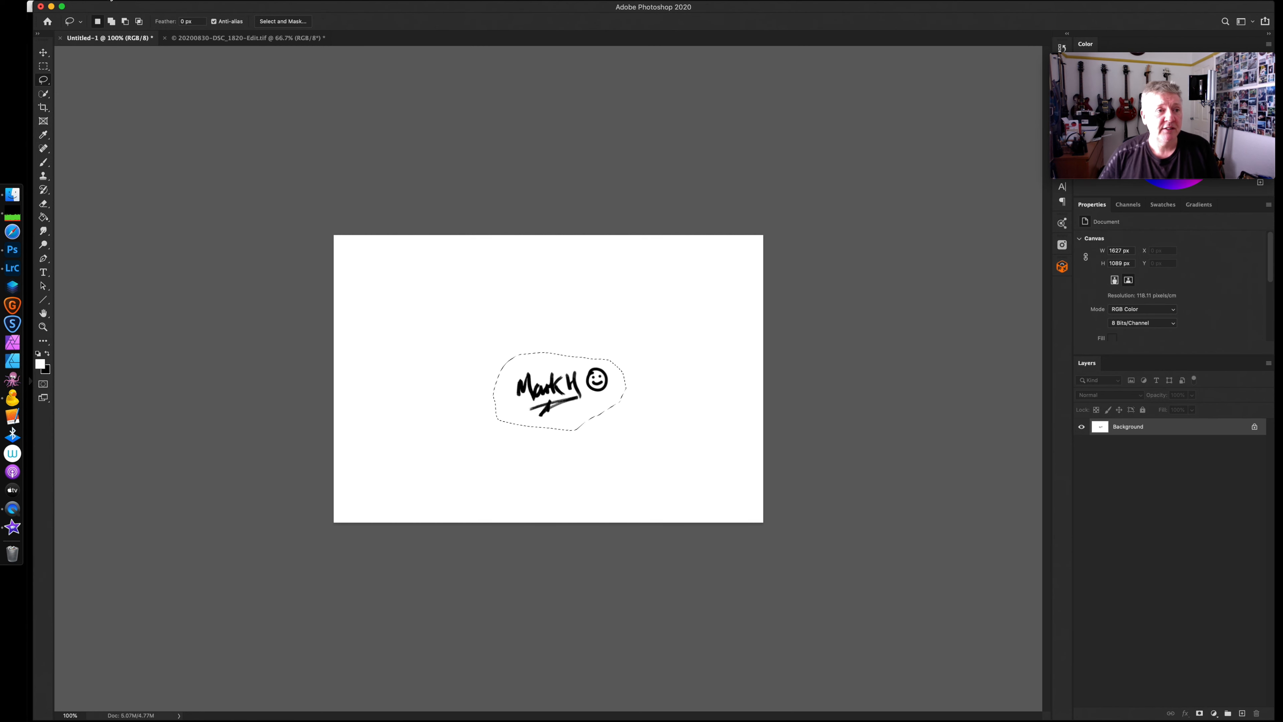
click(110, 1)
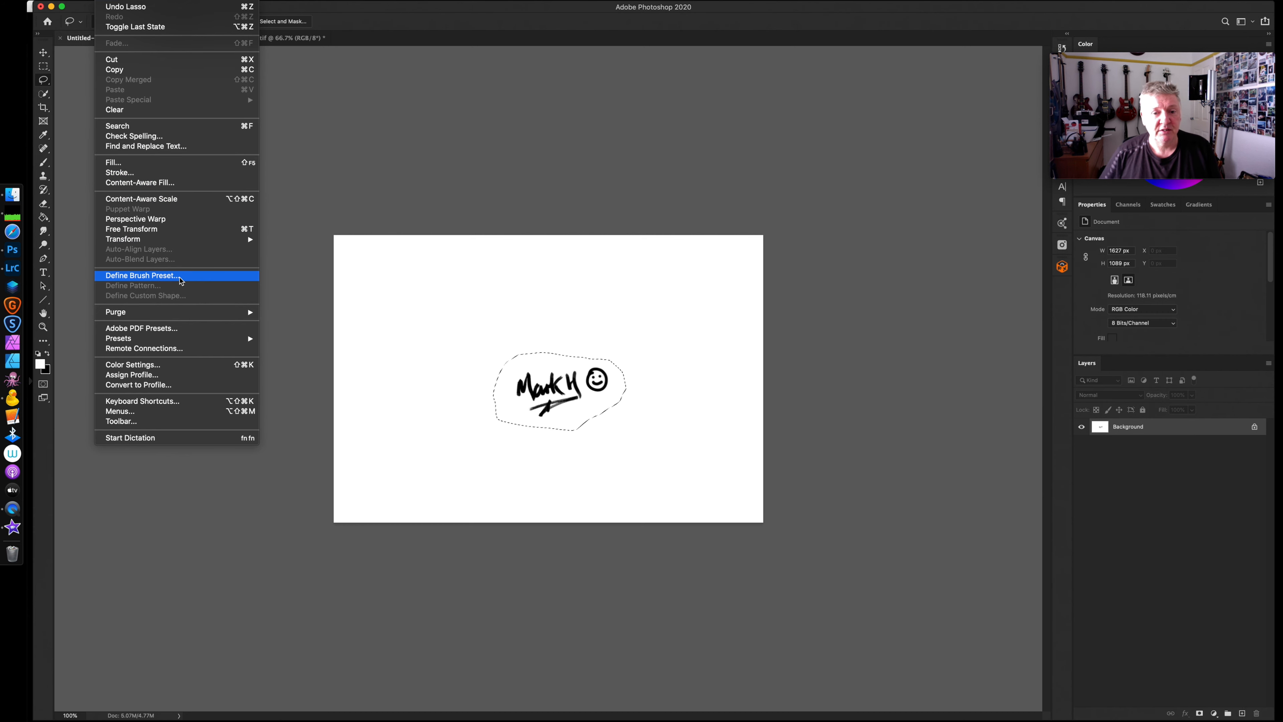
click(181, 275)
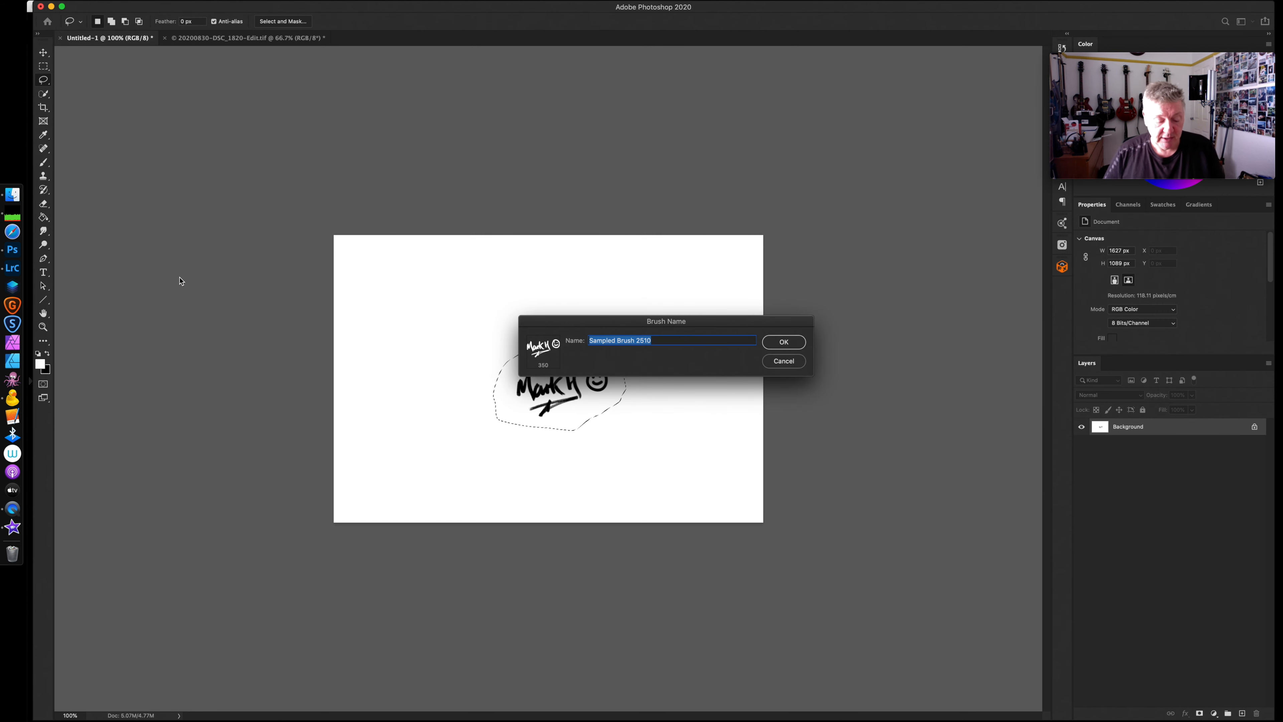
text(MA)
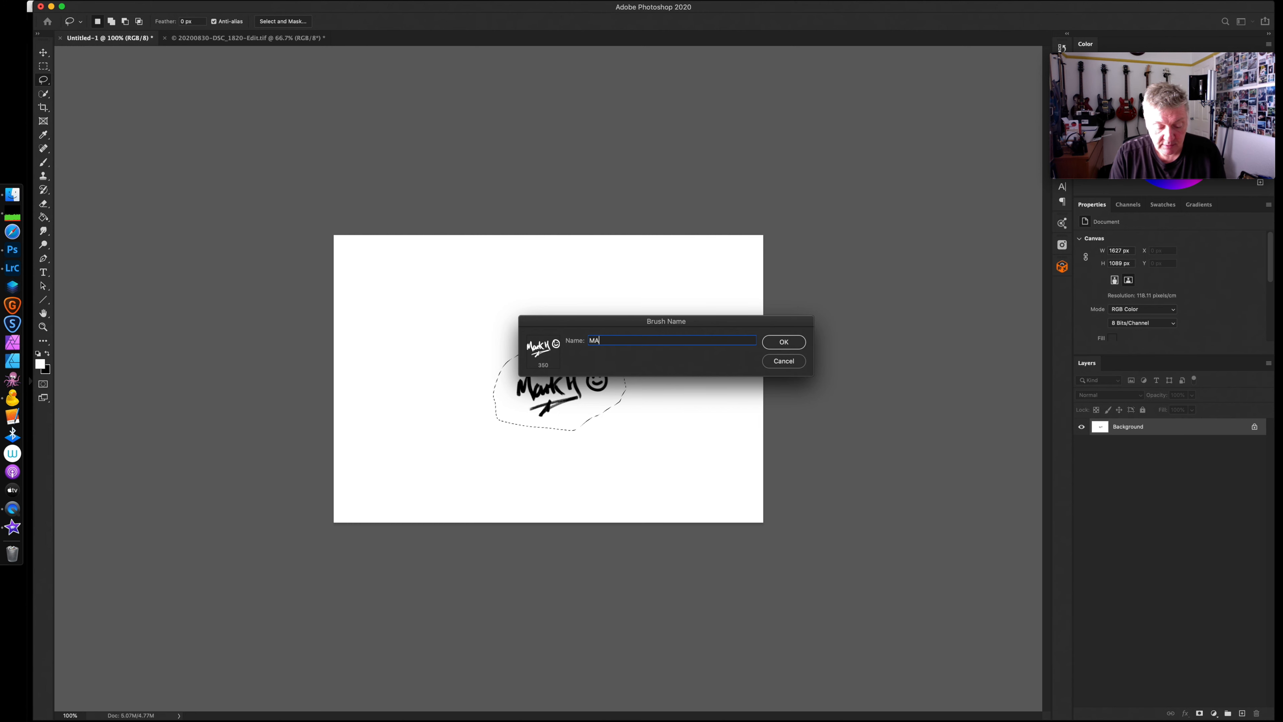
text(rk +)
text(SMiley)
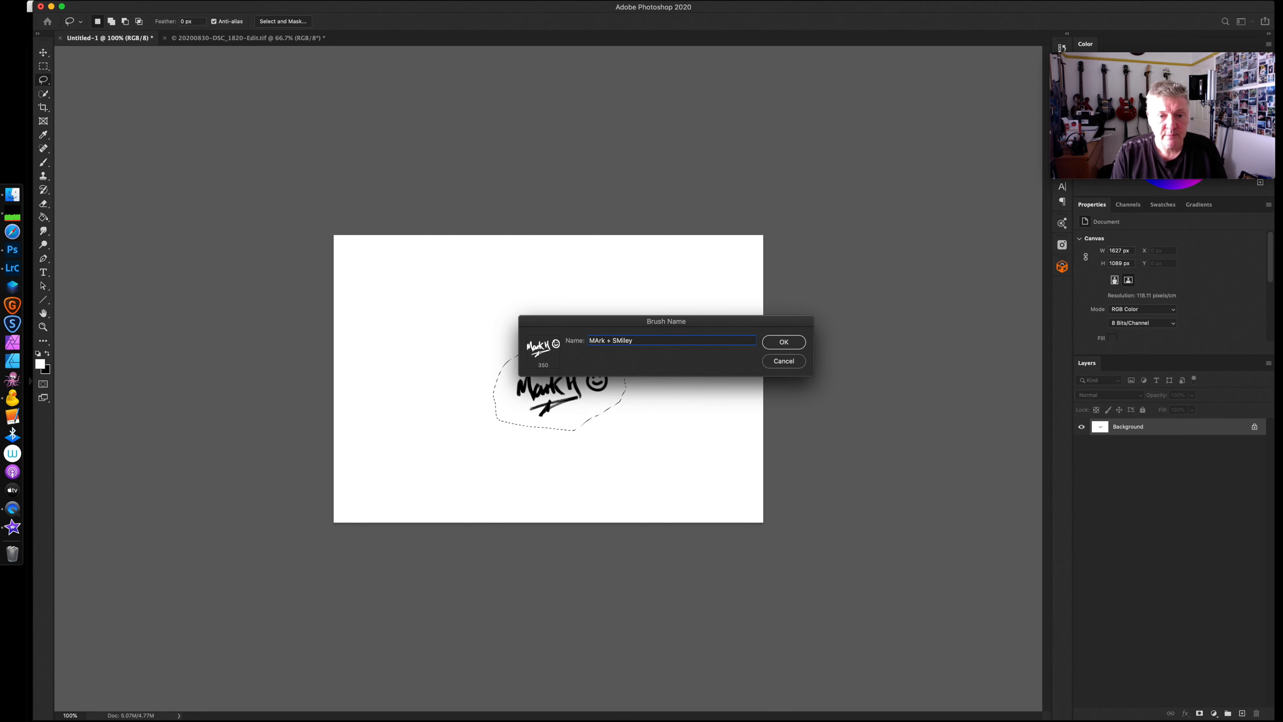
key(Return)
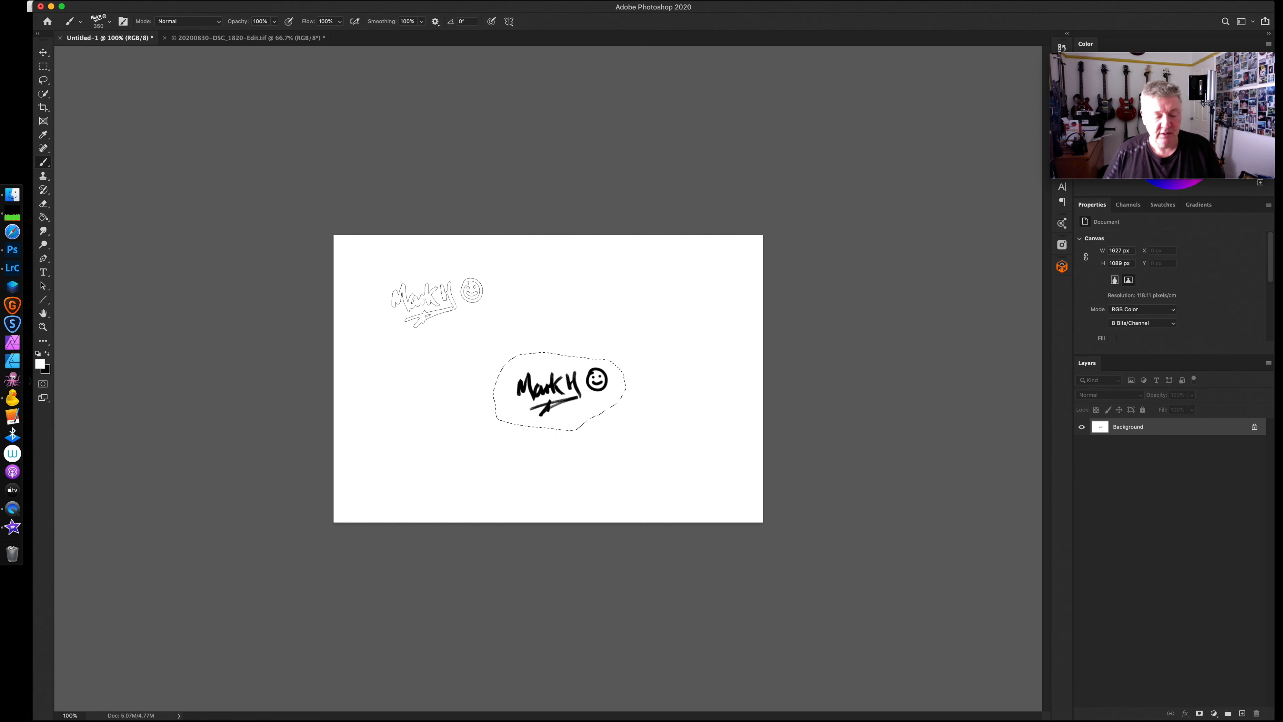
Deselect the signature and stamp the new brush in black on the empty upper-left area of the white canvas.
key(super+d)
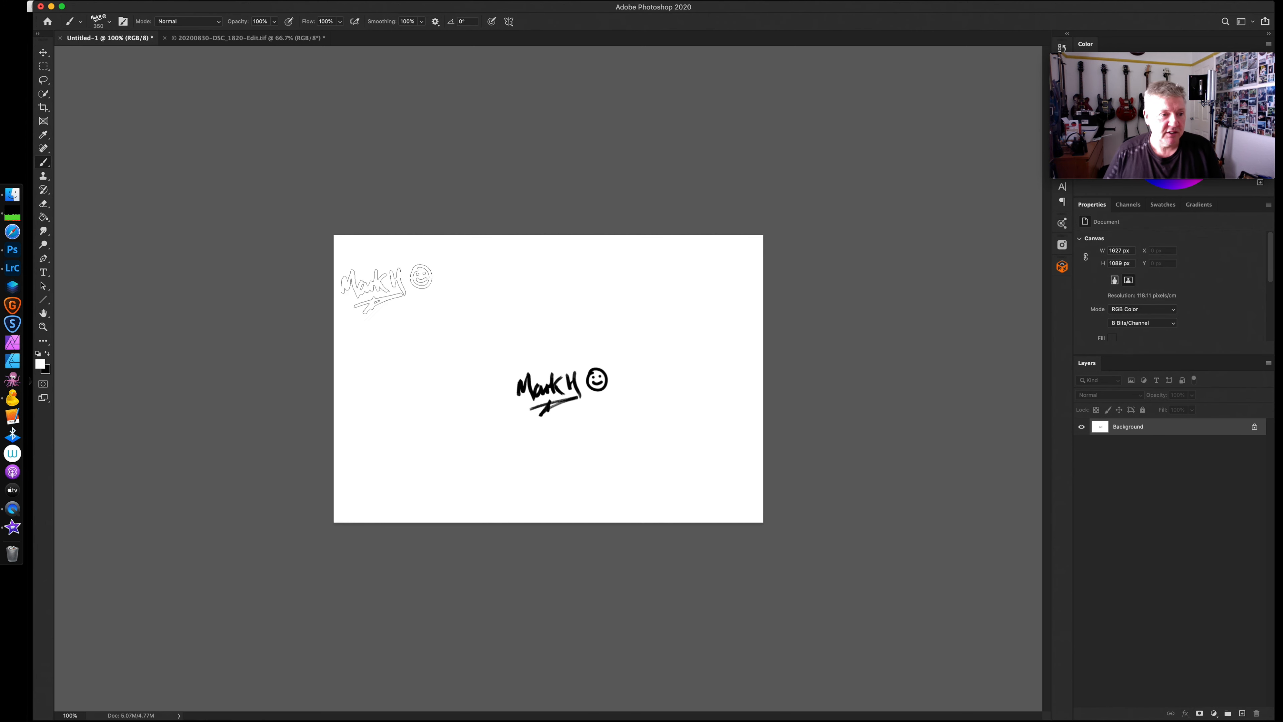
click(48, 353)
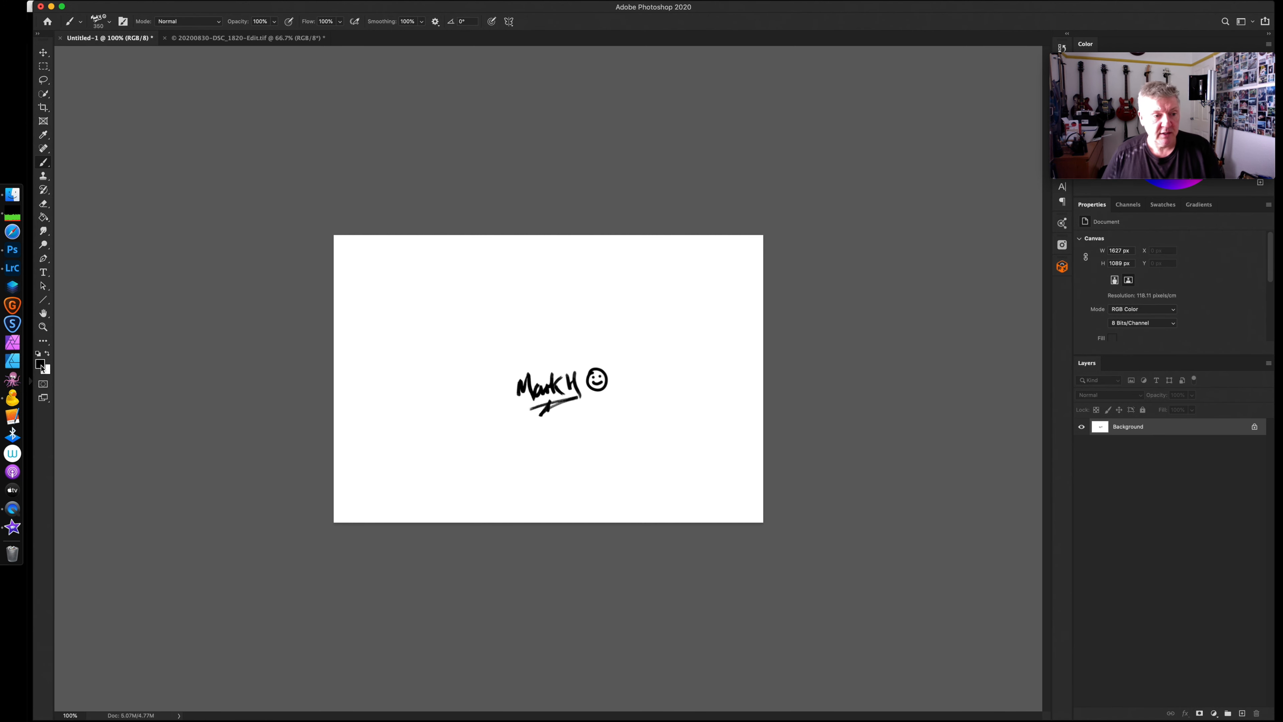
click(423, 300)
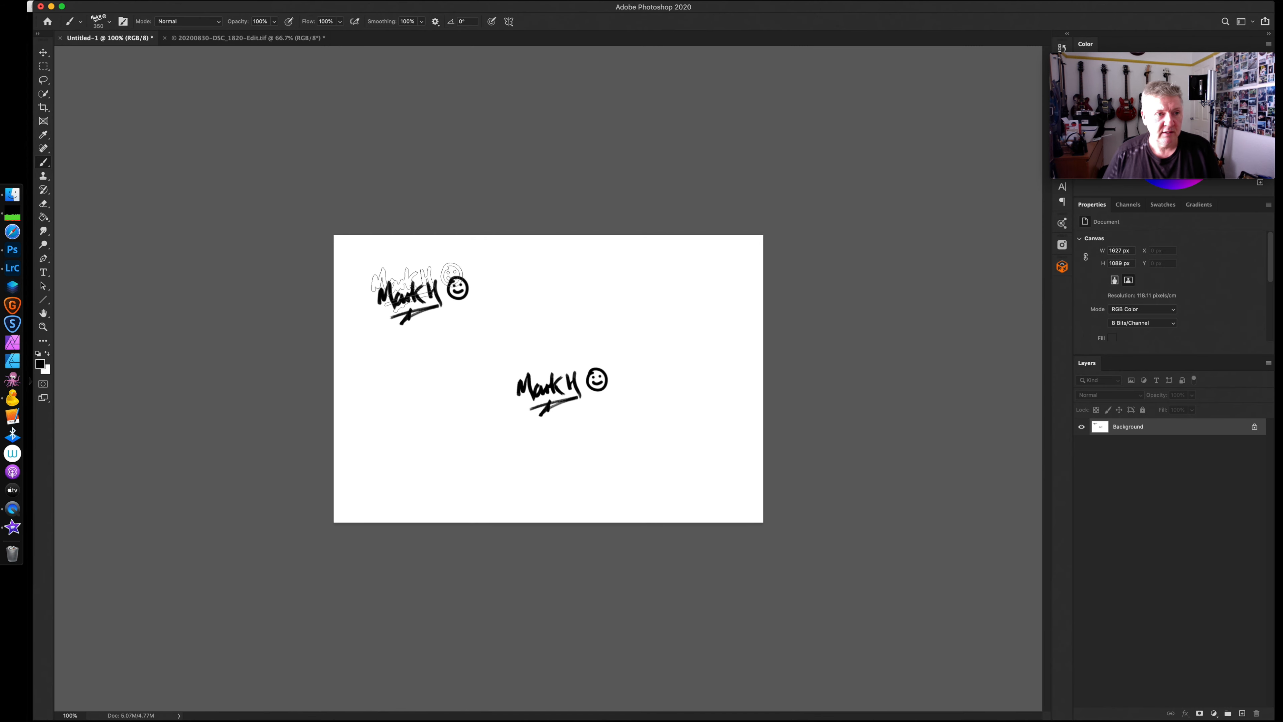
Switch to the boat photo and stamp the signature-and-smiley brush in white near its lower-right corner.
click(217, 39)
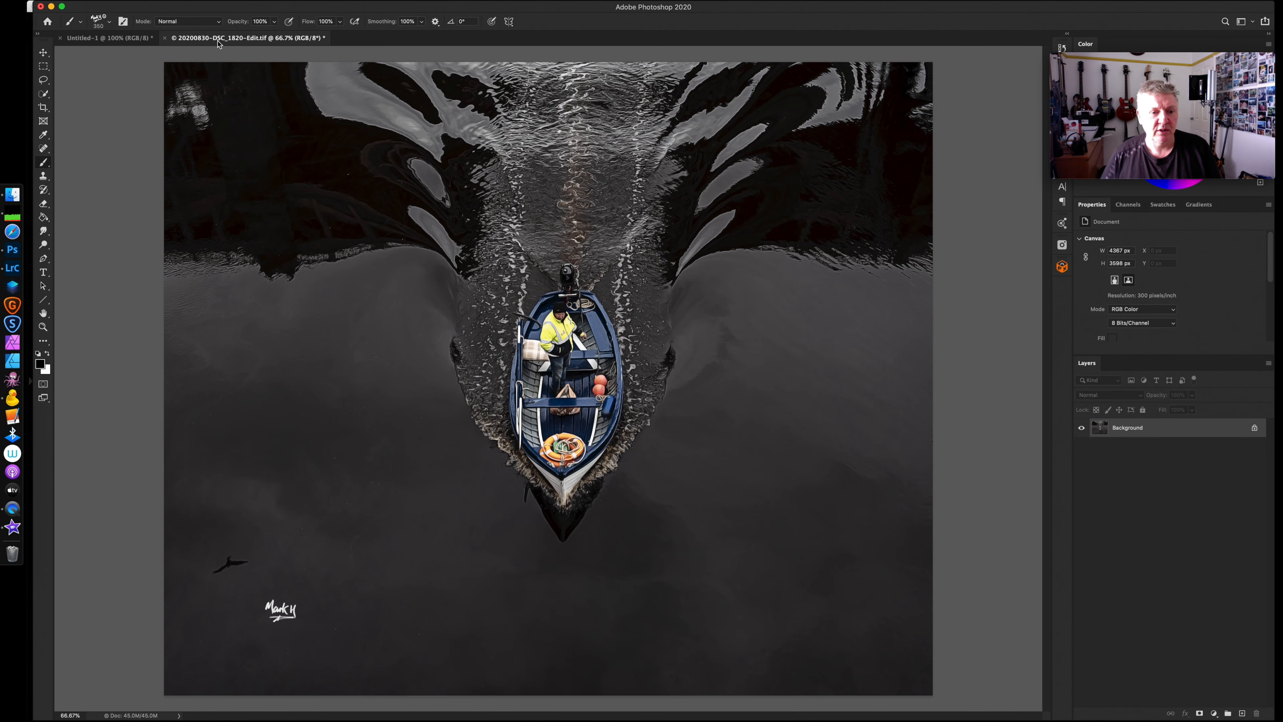
key(x)
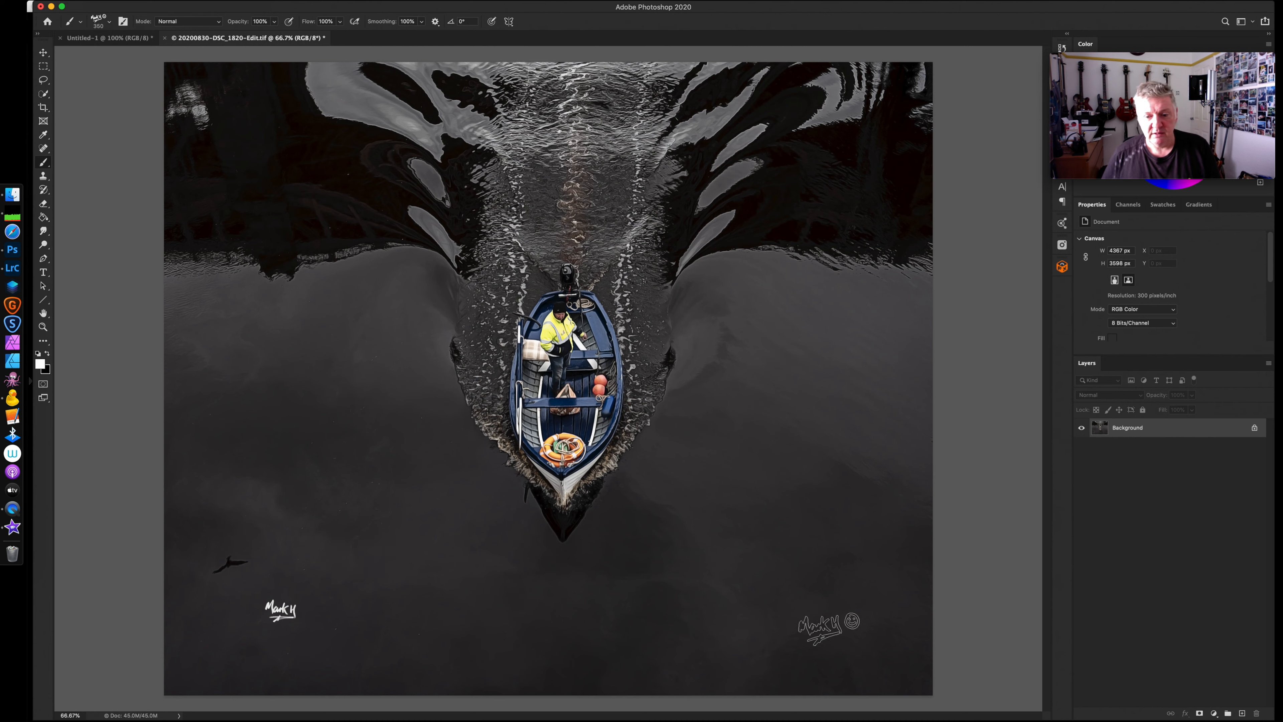
click(817, 609)
Enlarge the signature-and-smiley brush to 1100 px and stamp it in white on the water to the right of the boat.
key(bracketright)
key(bracketright)
key(bracketright)
key(bracketright)
key(bracketright)
key(bracketright)
key(bracketright)
key(bracketright)
key(bracketright)
click(763, 315)
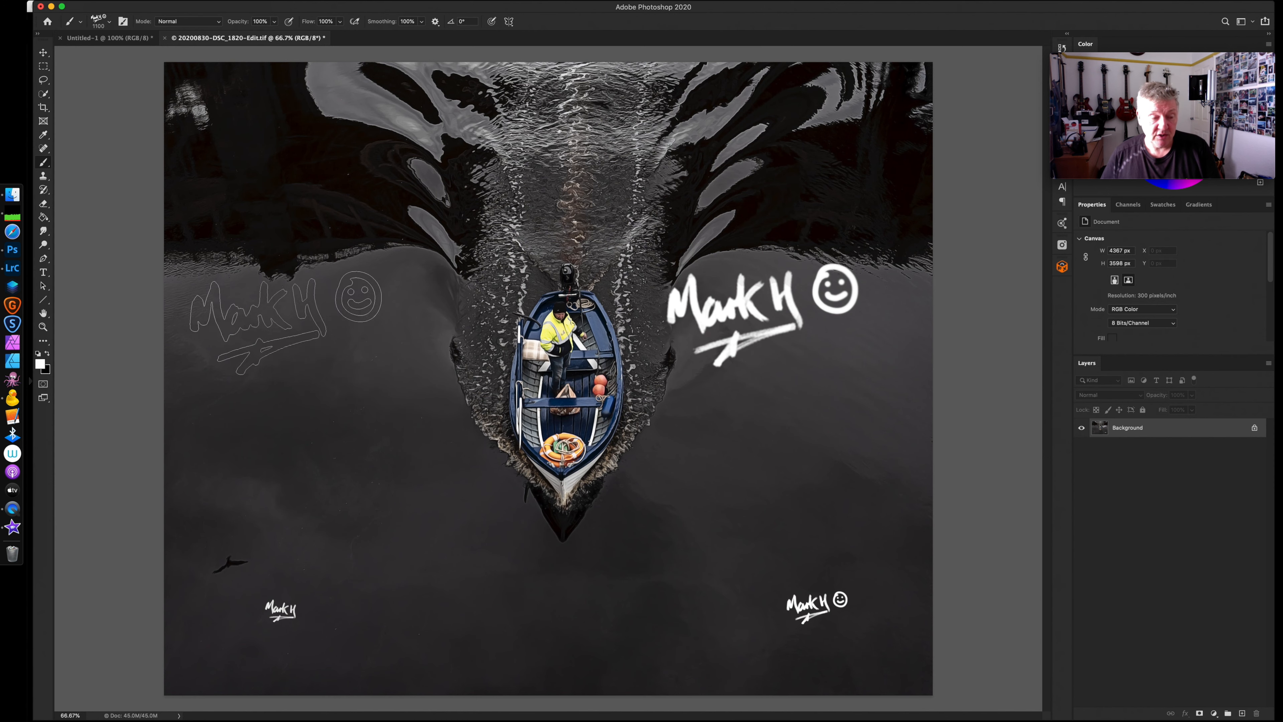
Set the foreground colour to bright red and stamp the signature-and-smiley brush to the left of the boat.
click(39, 364)
click(590, 162)
click(702, 104)
click(363, 330)
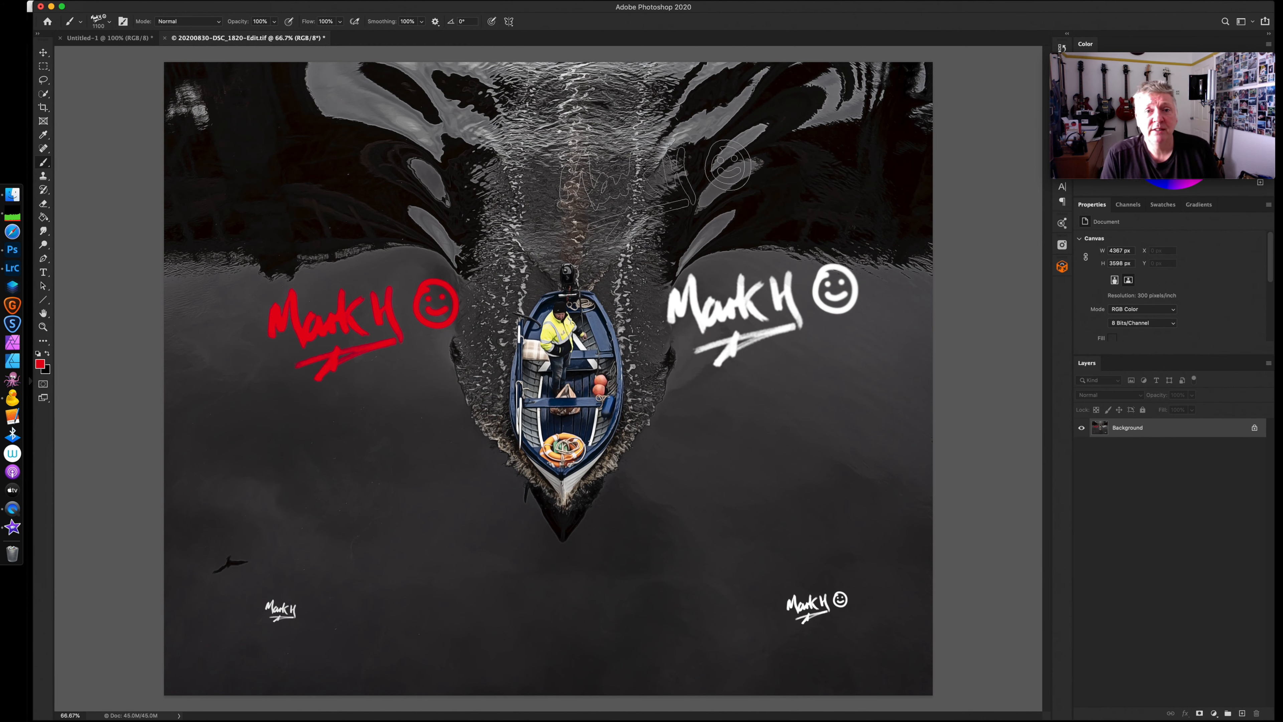
Look through the brush presets for the newly defined signature-and-smiley brush.
click(109, 23)
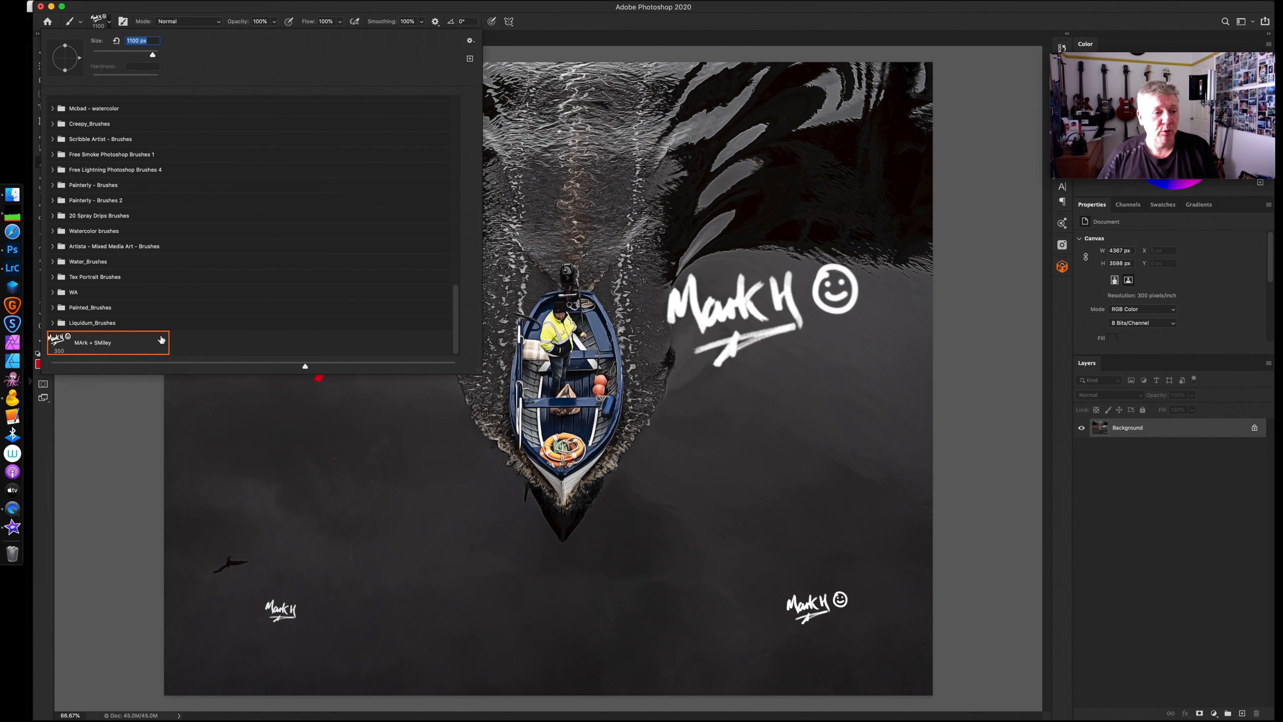
scroll(333, 261, up, 15)
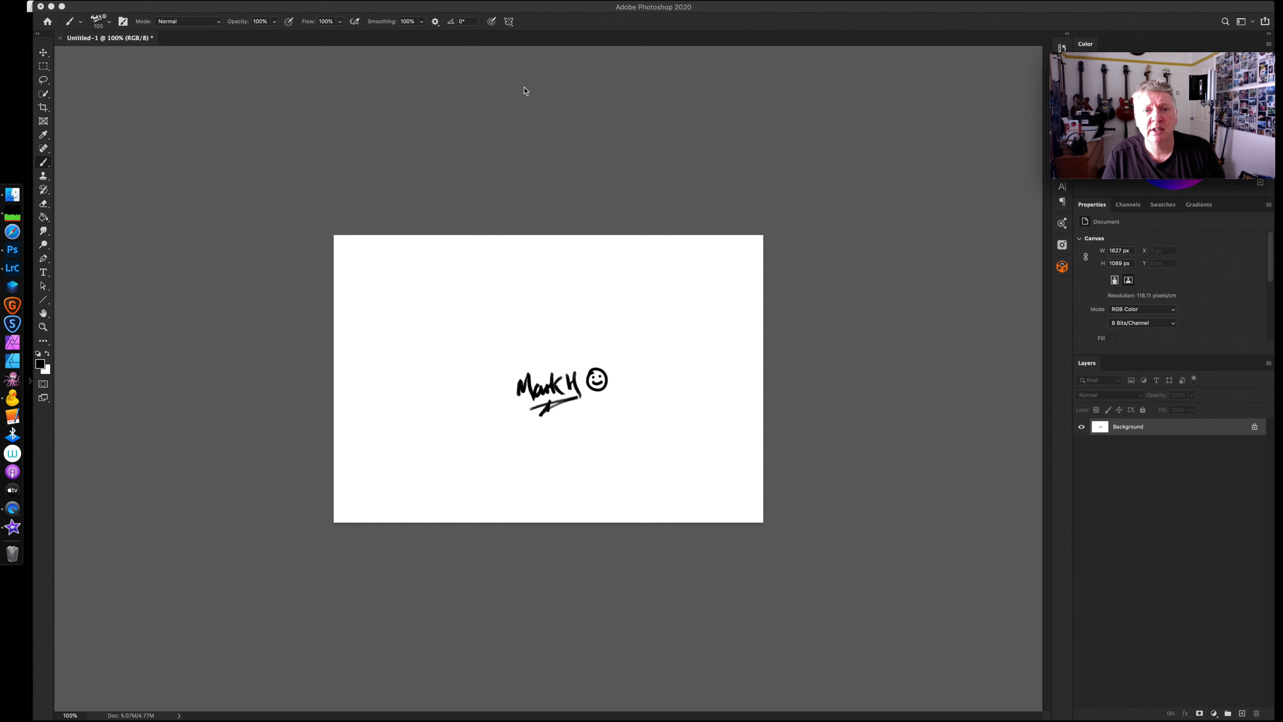
click(524, 88)
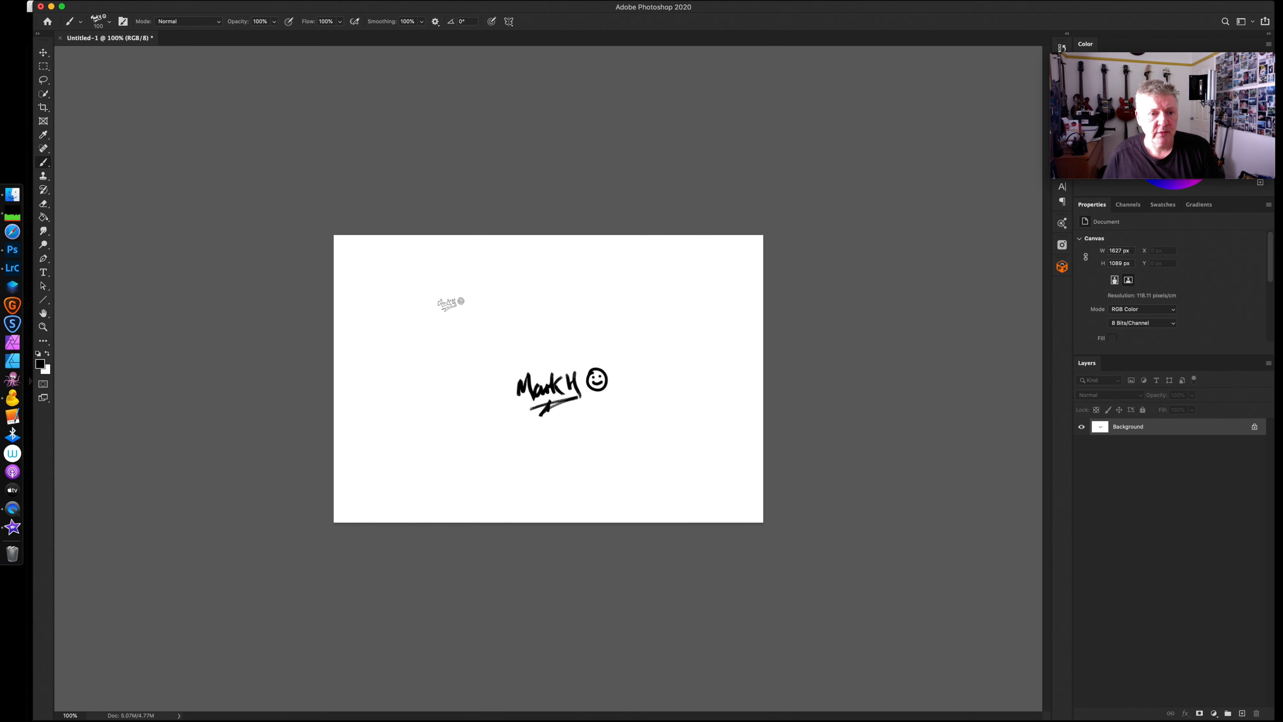
Create a new 500 × 500 pixel document with transparent background contents.
click(90, 4)
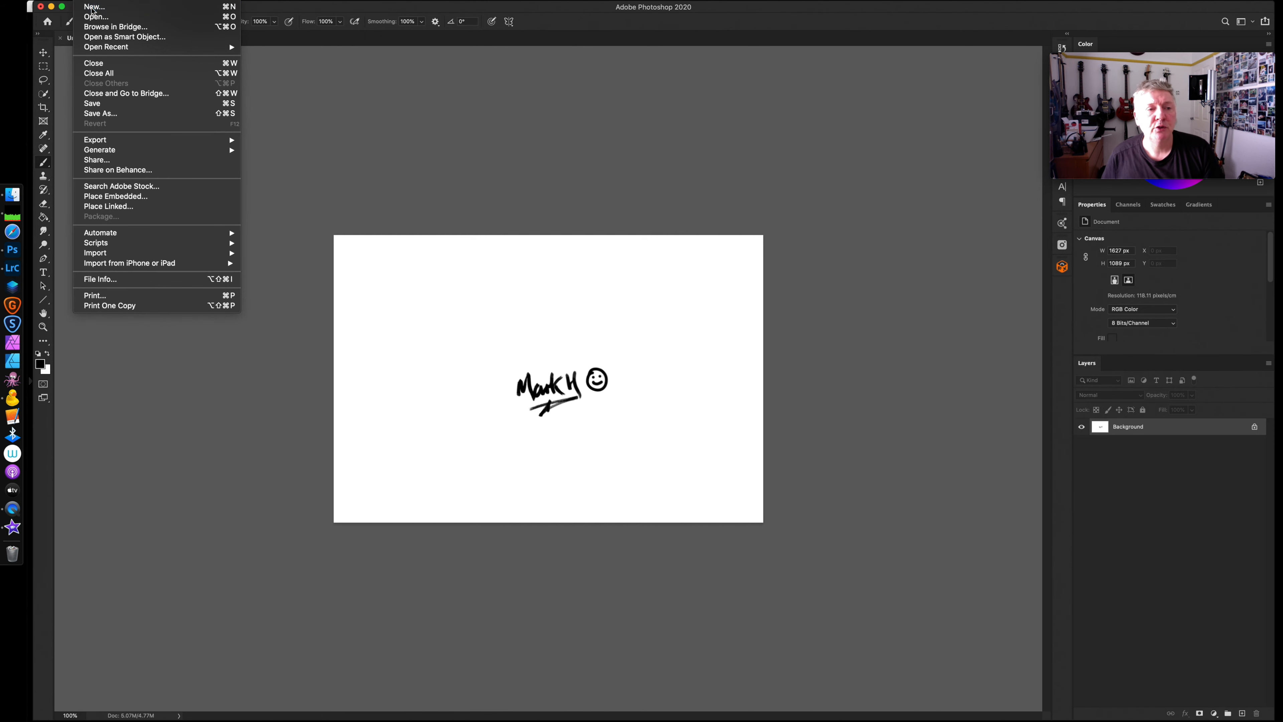
click(92, 7)
click(661, 279)
text(5)
key(Tab)
text(5)
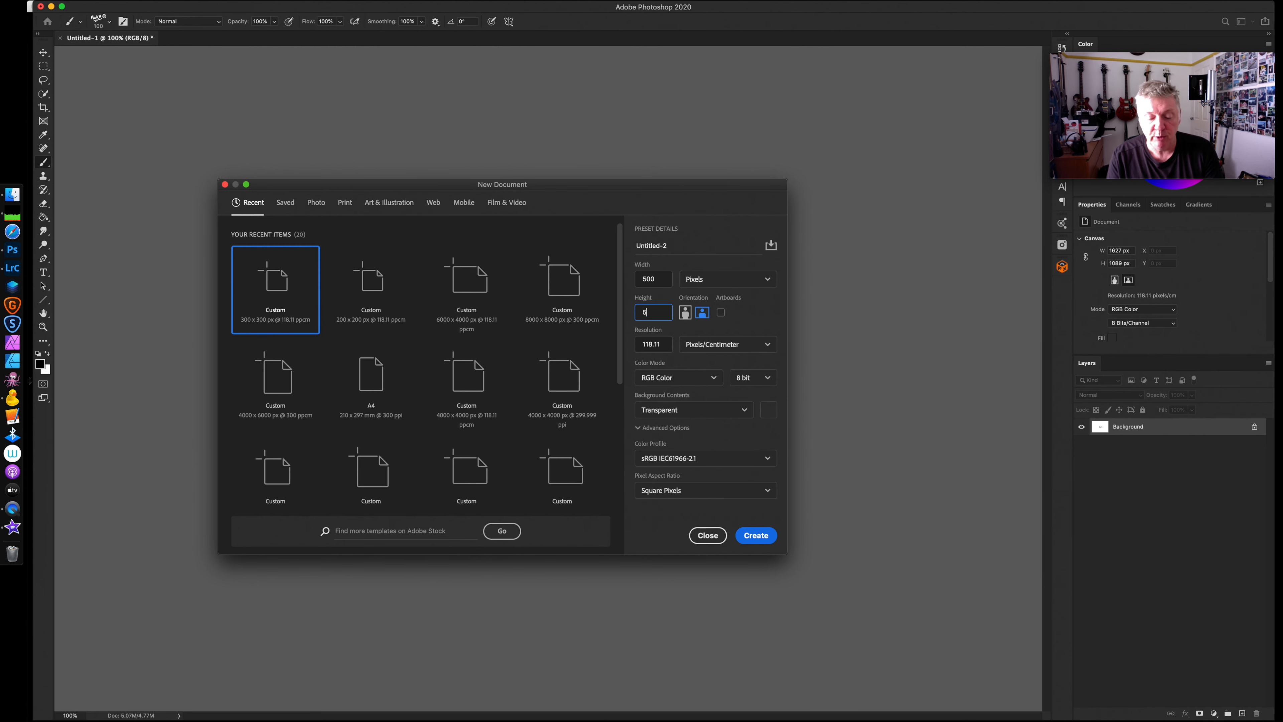
text(00)
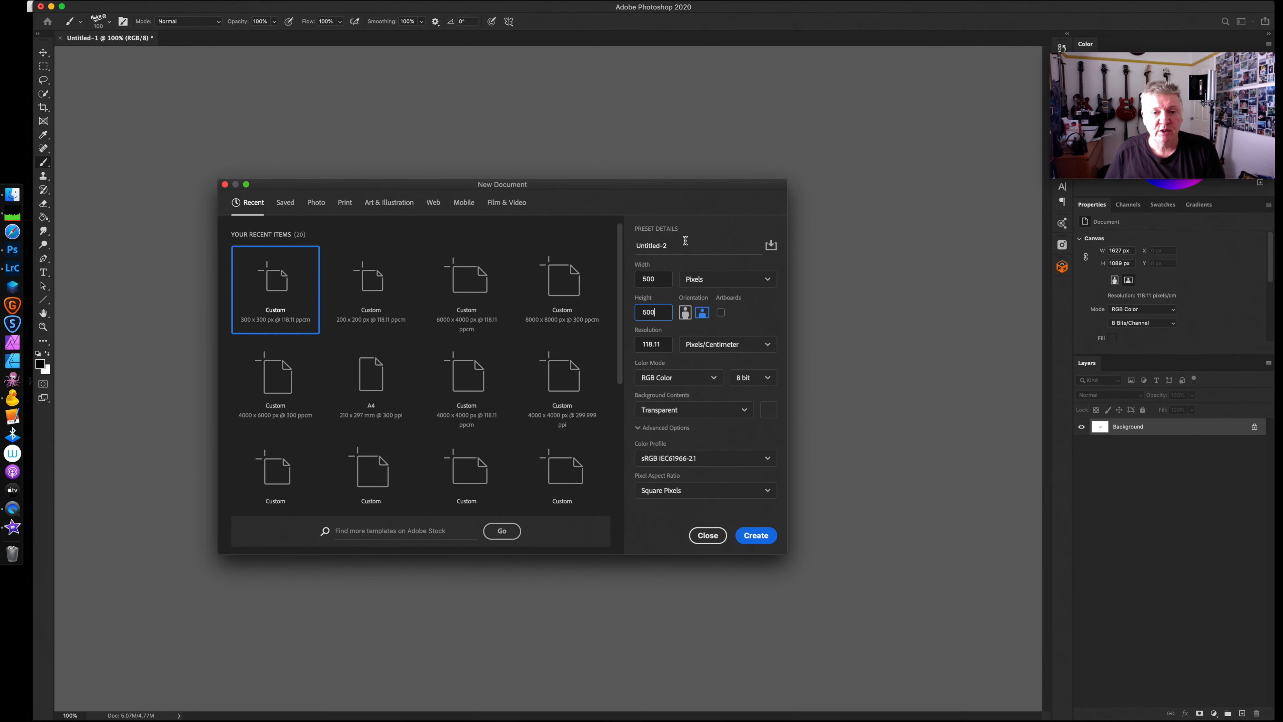
click(707, 412)
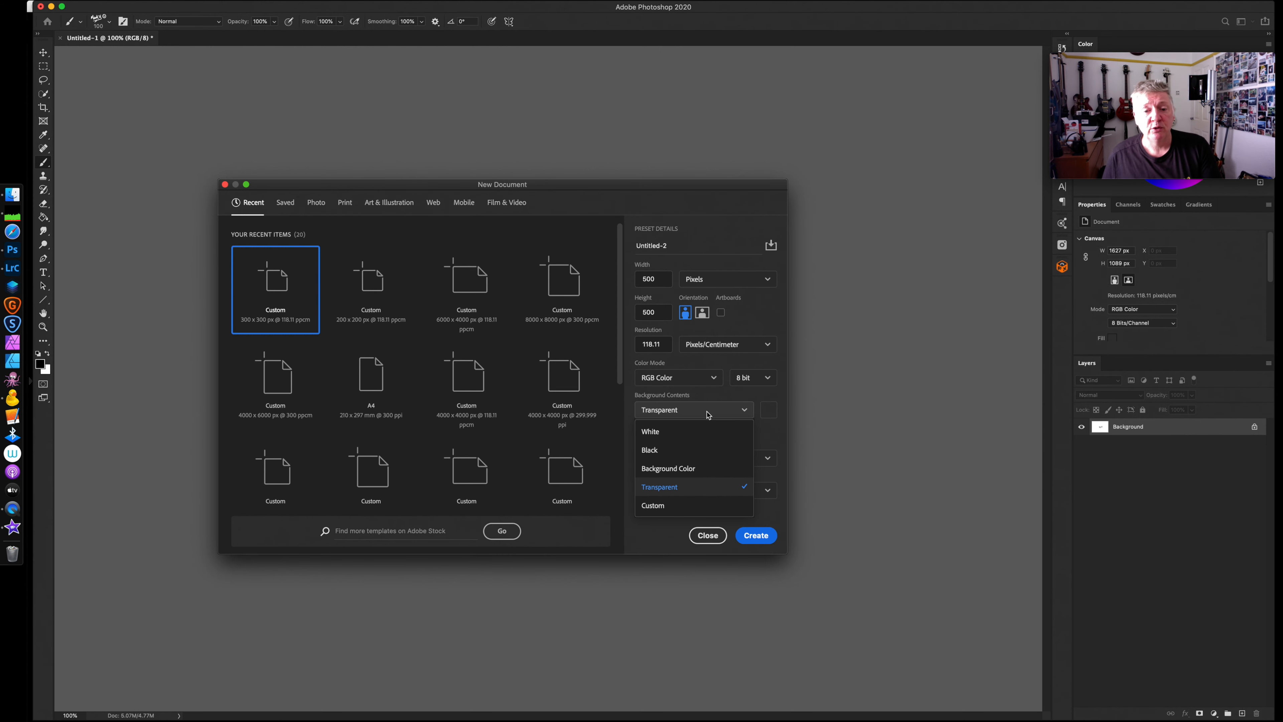
click(758, 534)
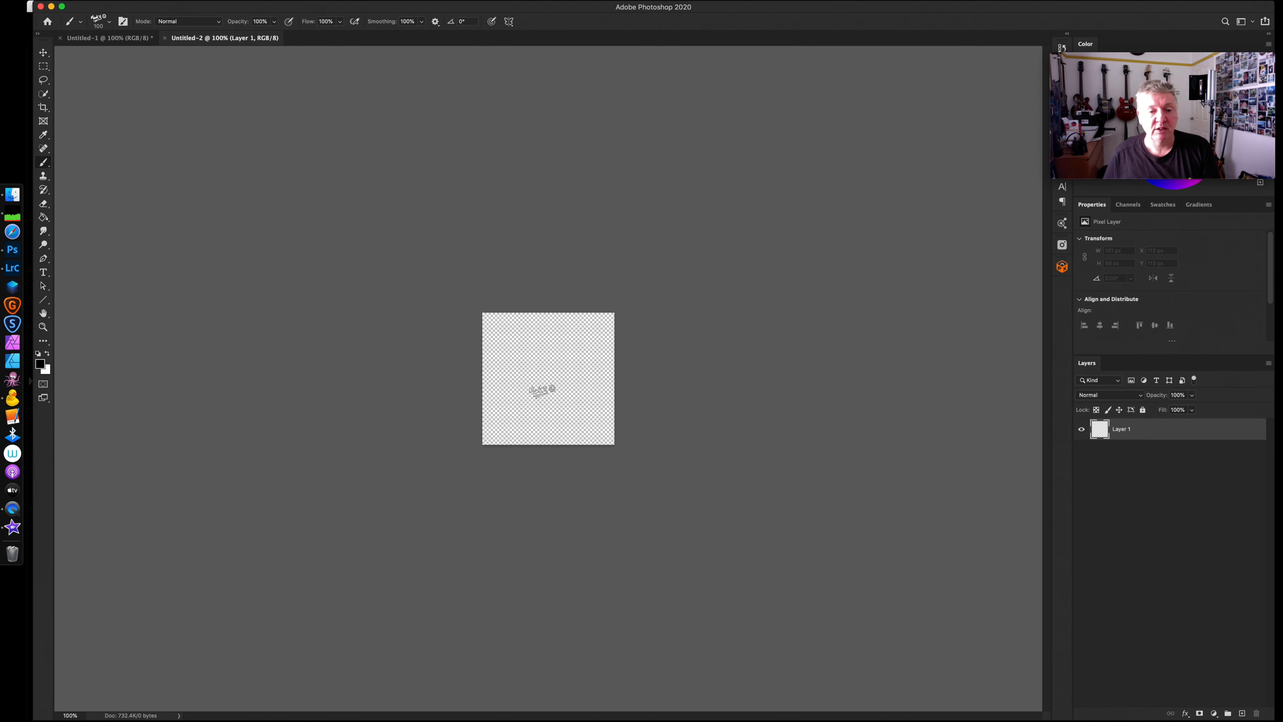
Enlarge the signature-and-smiley brush to 150 px and stamp it in black near the centre of the transparent canvas.
key(bracketright)
key(bracketright)
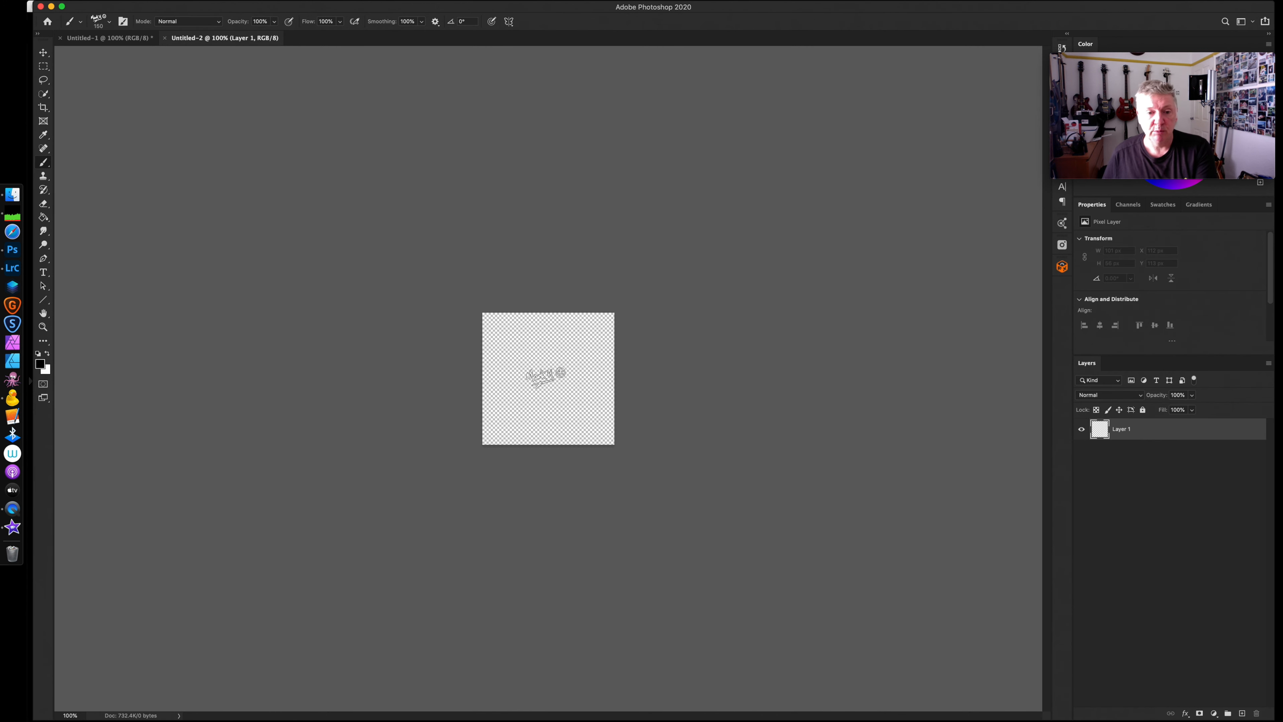
click(551, 376)
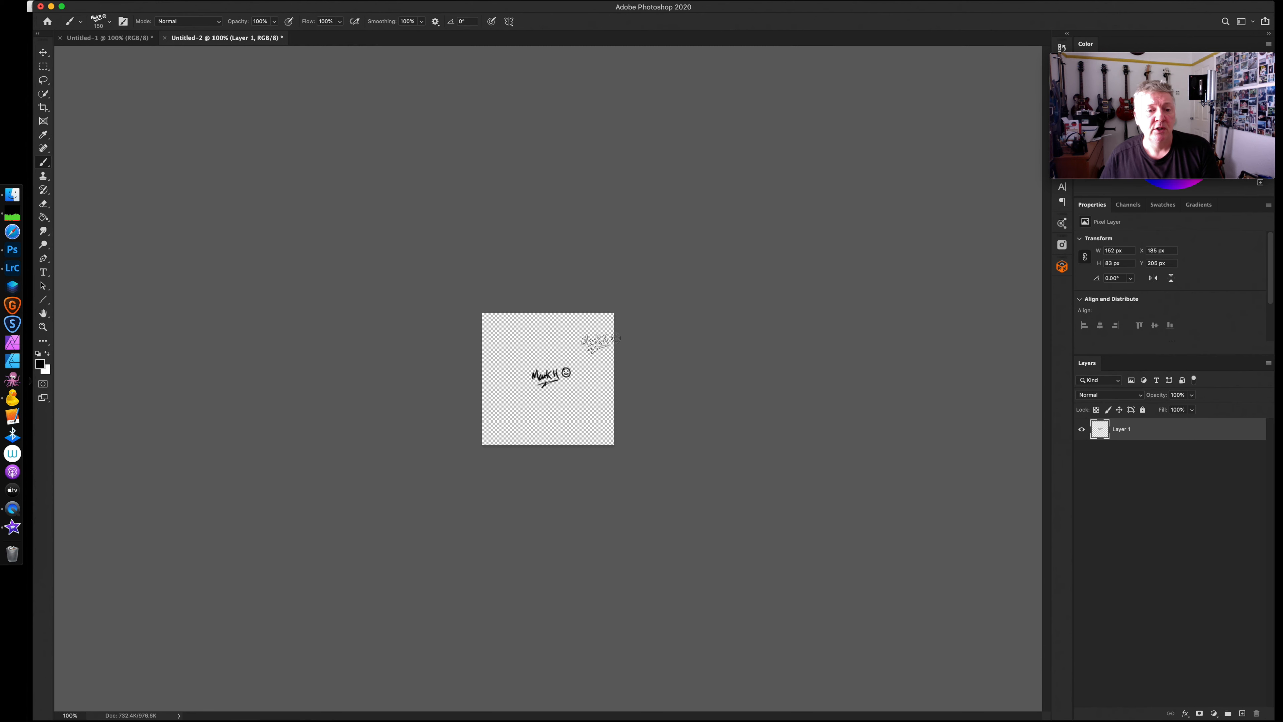
Set up an Export As of the black signature document in PNG format with transparency enabled.
click(85, 1)
mouse_move(100, 141)
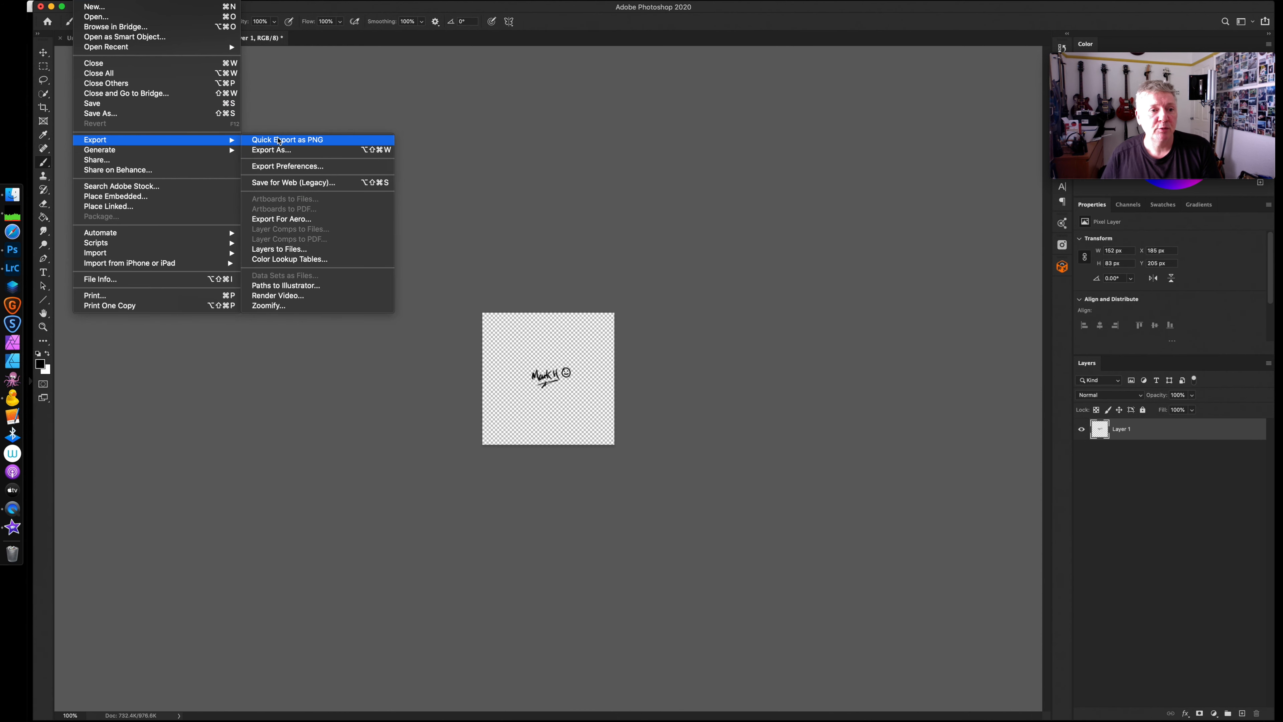
click(286, 152)
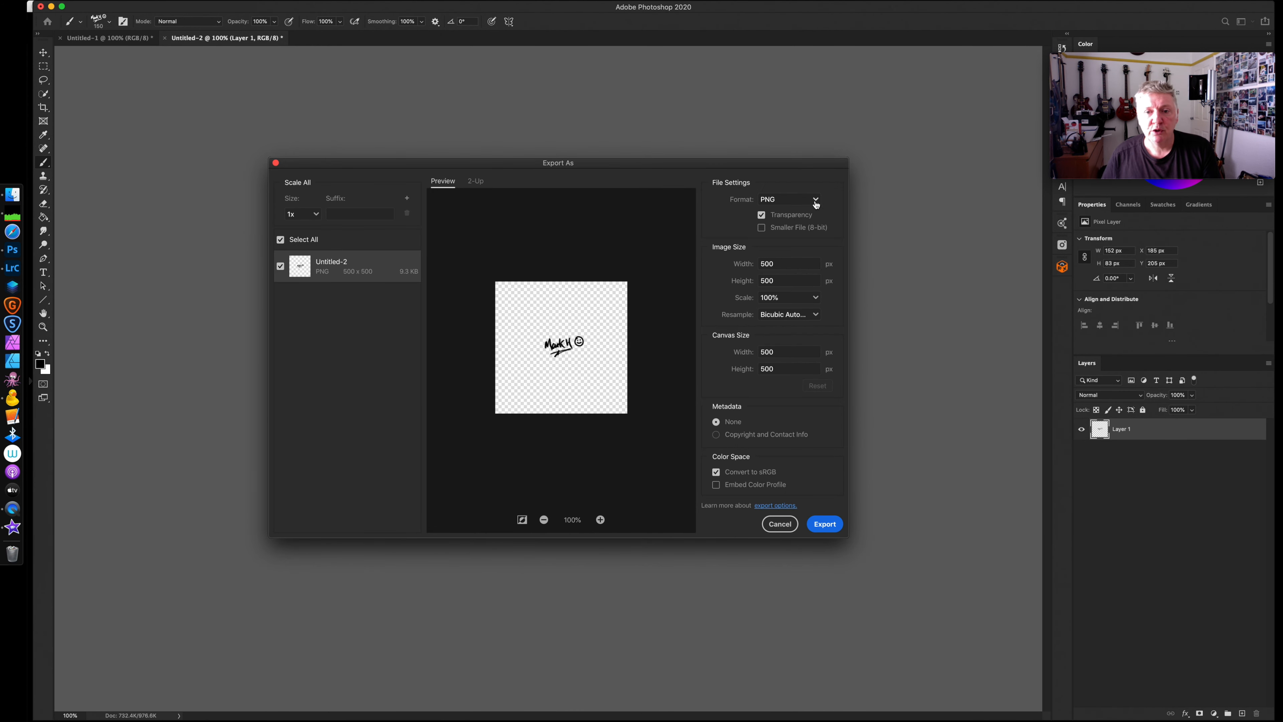
click(815, 202)
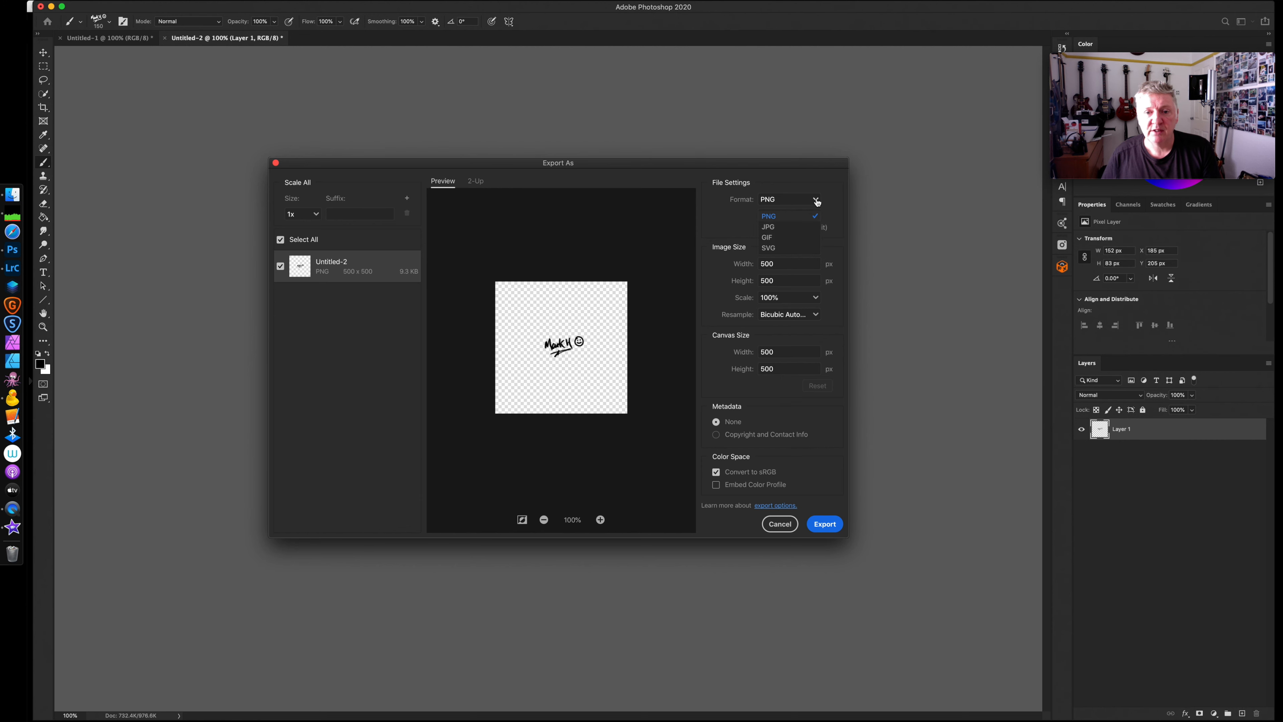
click(786, 218)
click(776, 216)
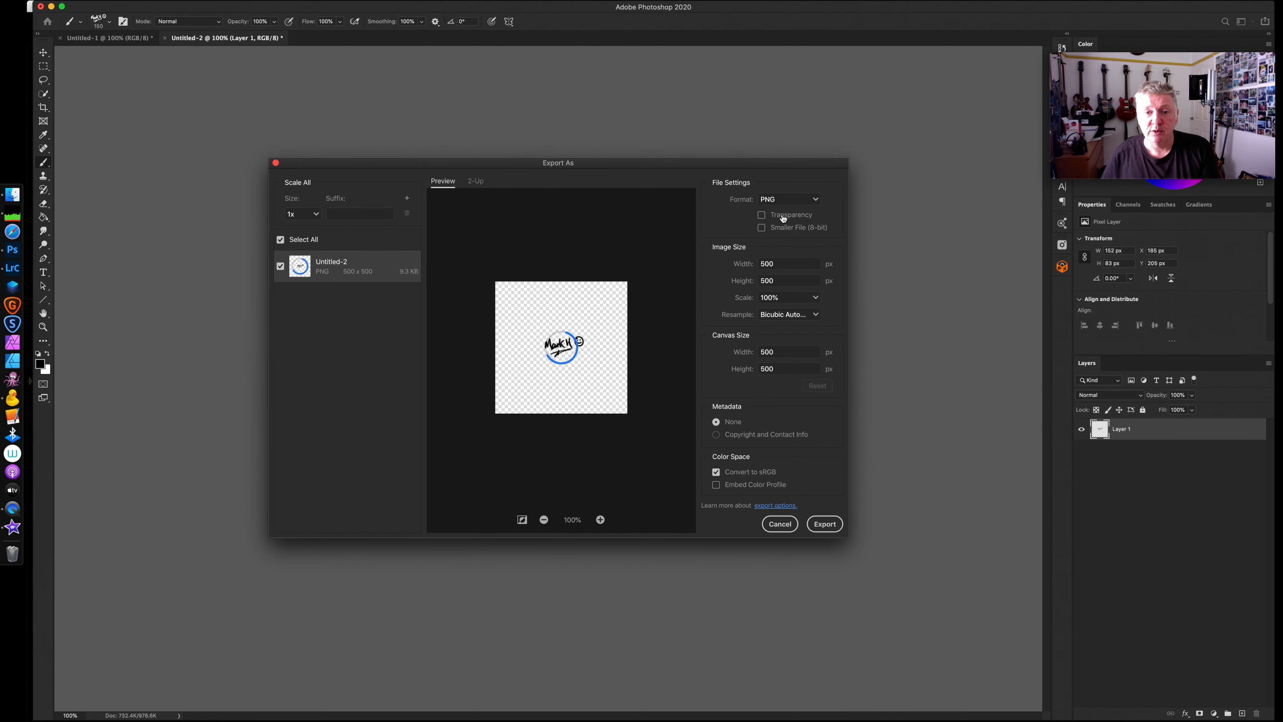
click(762, 216)
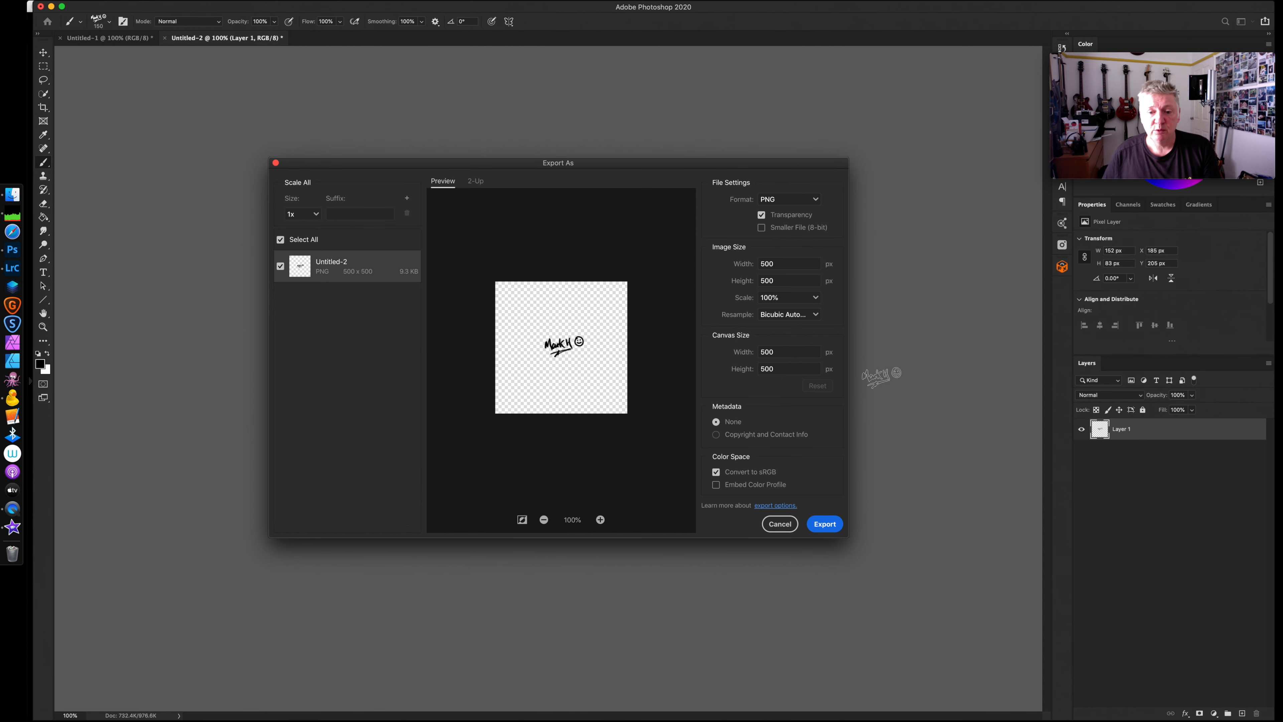
Export the black signature to the Downloads folder as mark-sig-black.png.
click(826, 525)
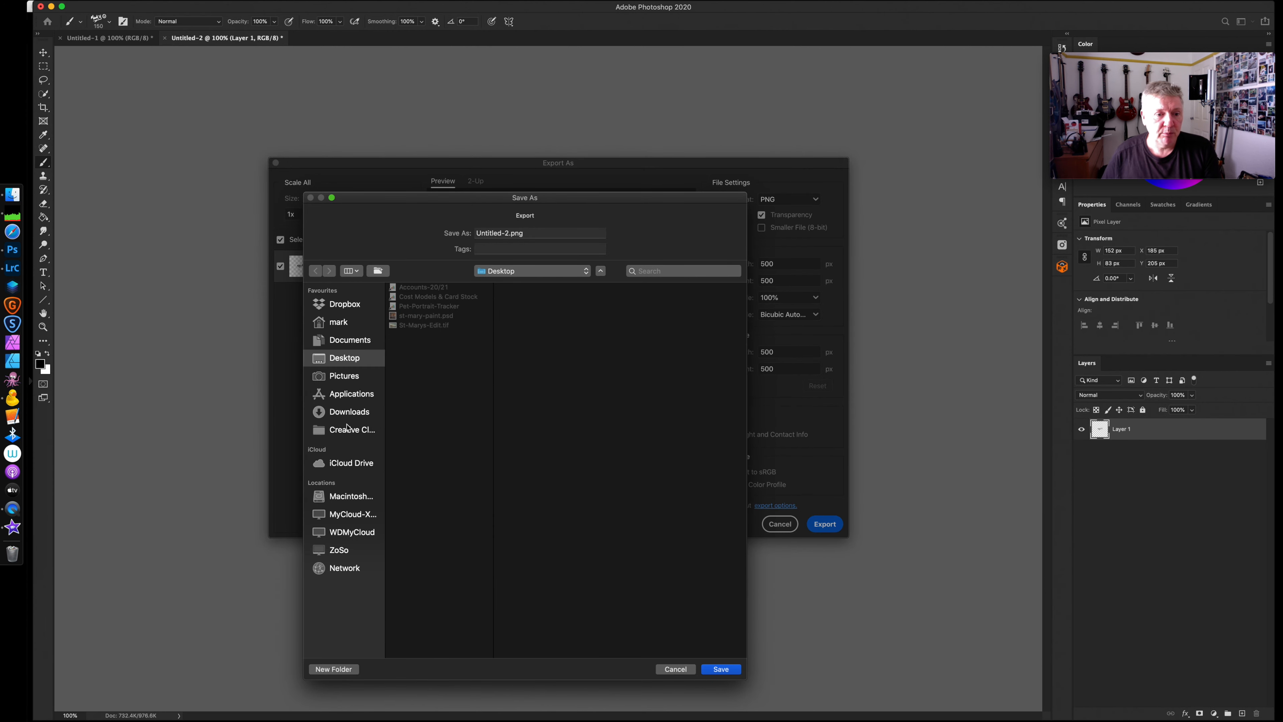
click(352, 412)
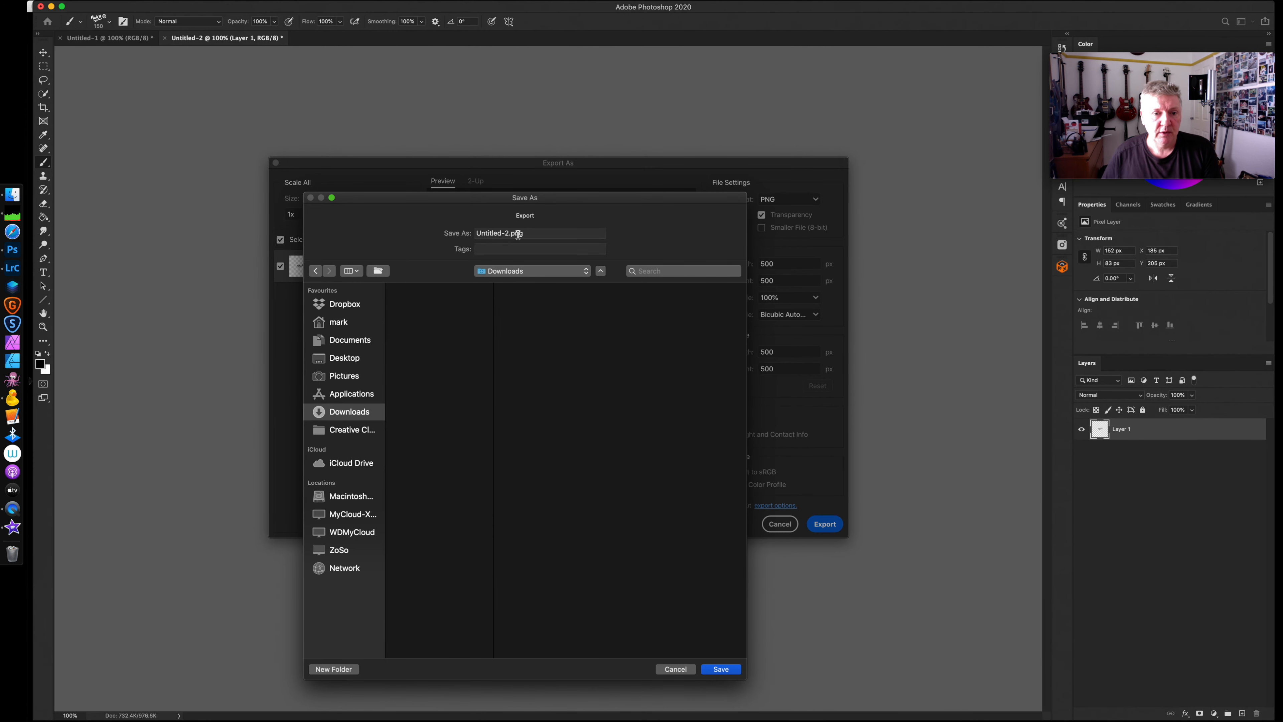
drag(519, 234, 464, 233)
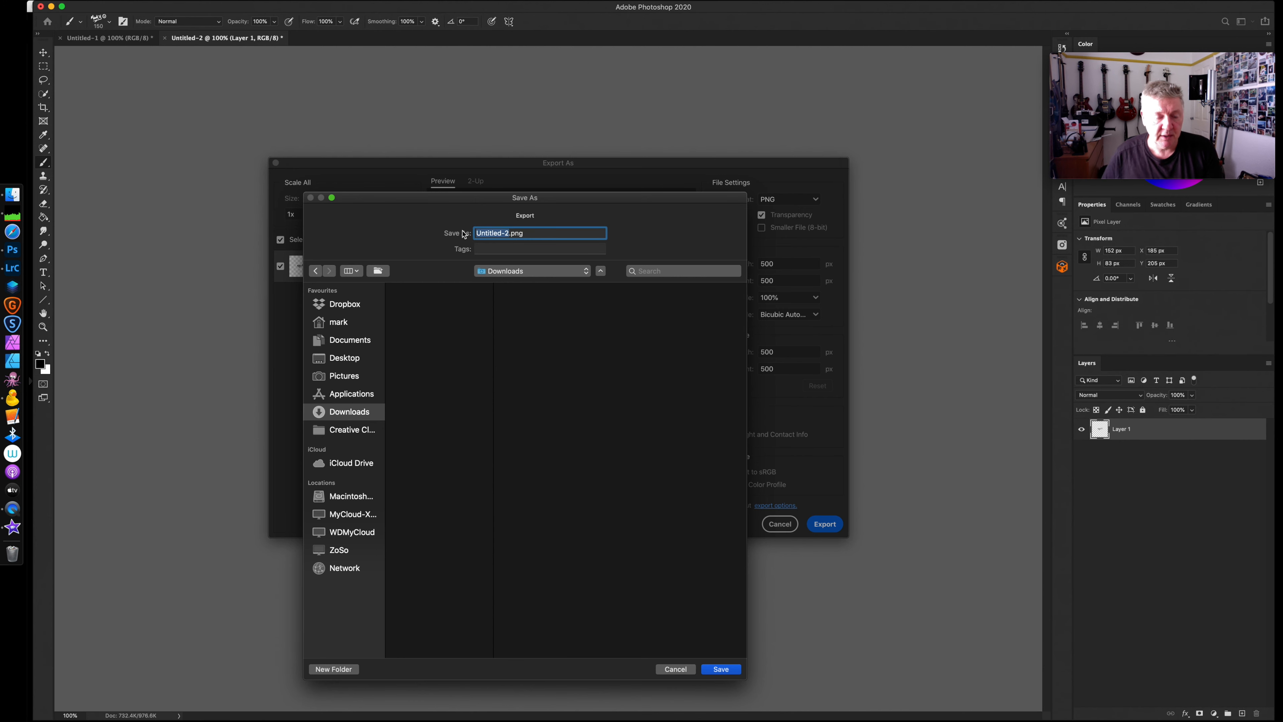
text(mark-sig-black)
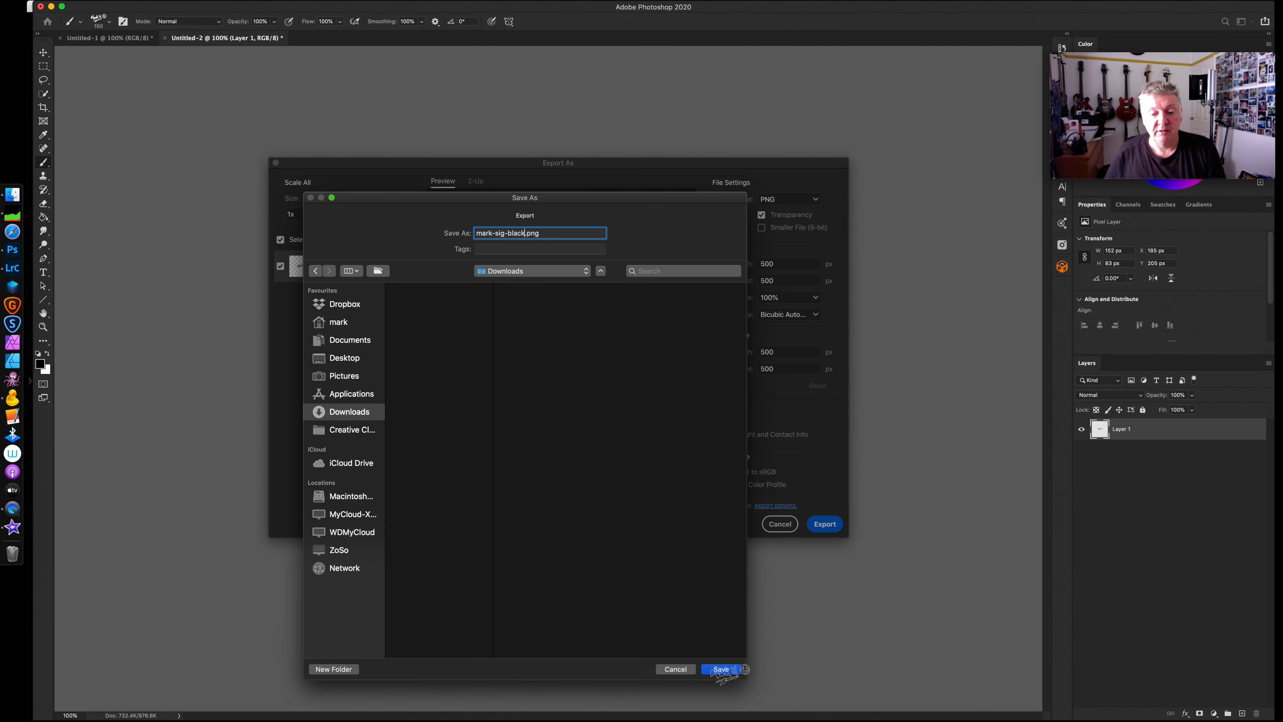
click(721, 669)
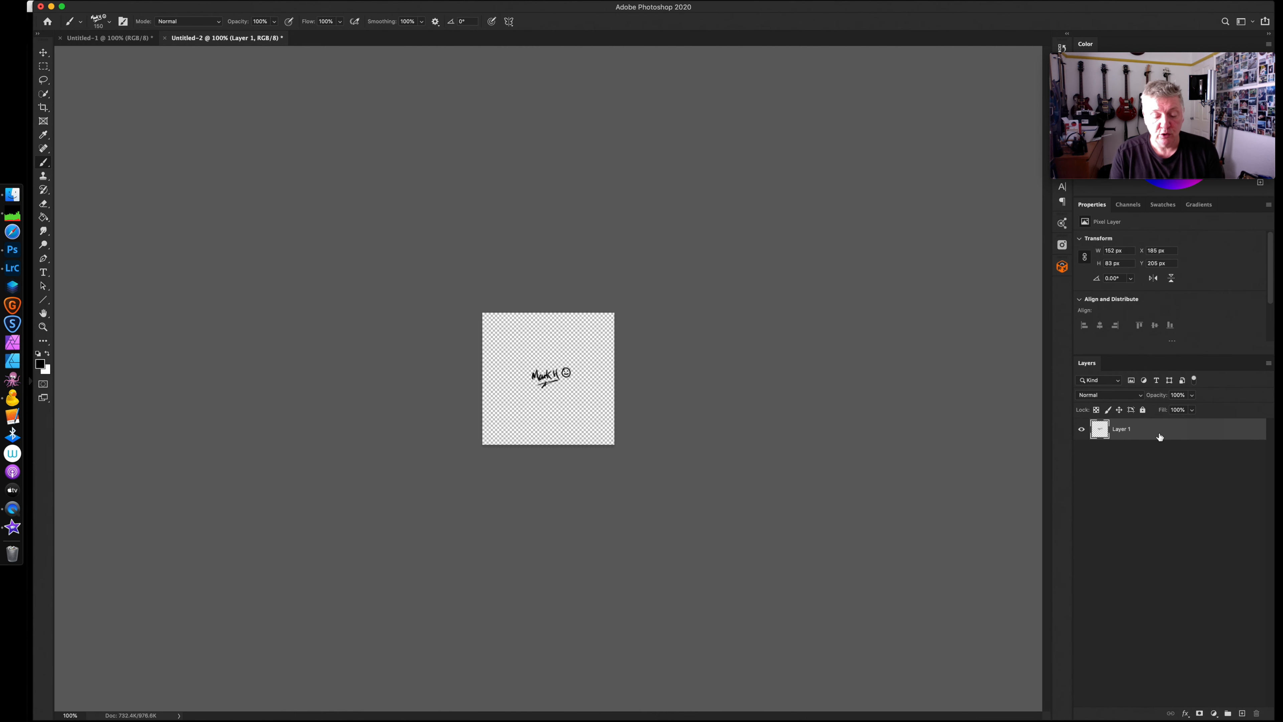
Invert the signature to white and export it as a transparent PNG named mark-sig-white.png in Downloads.
key(super+i)
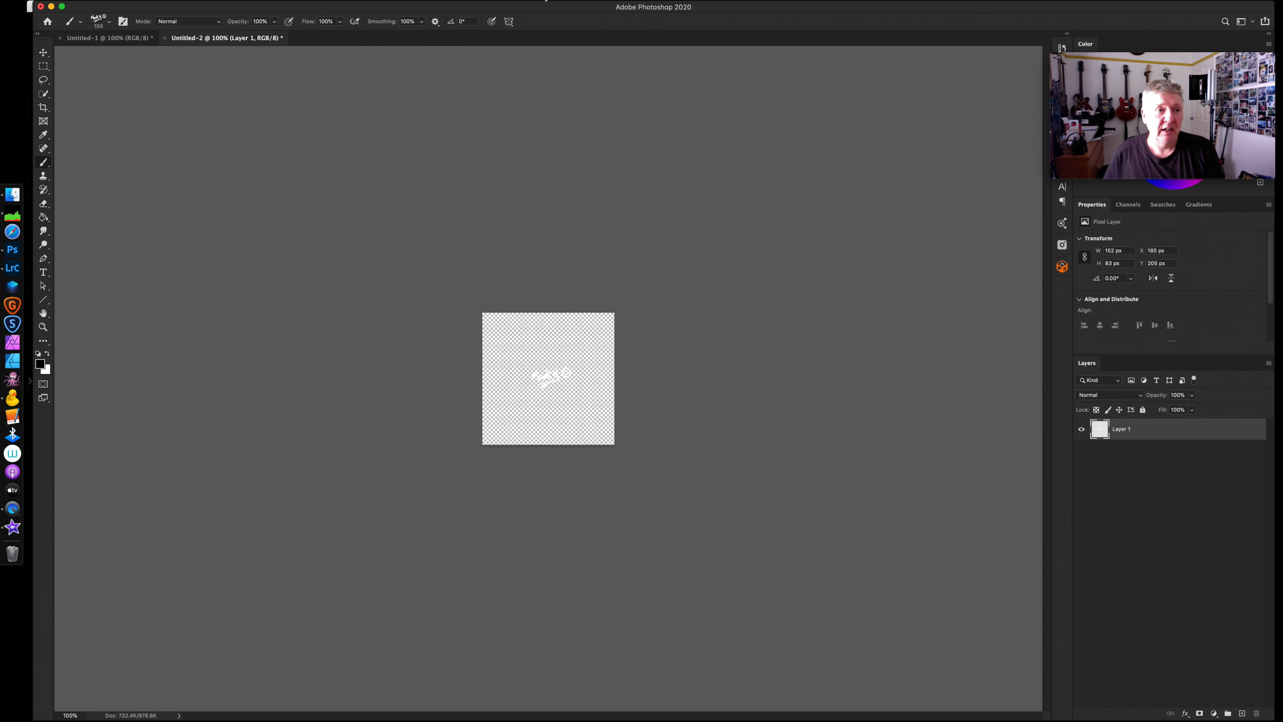
click(84, 1)
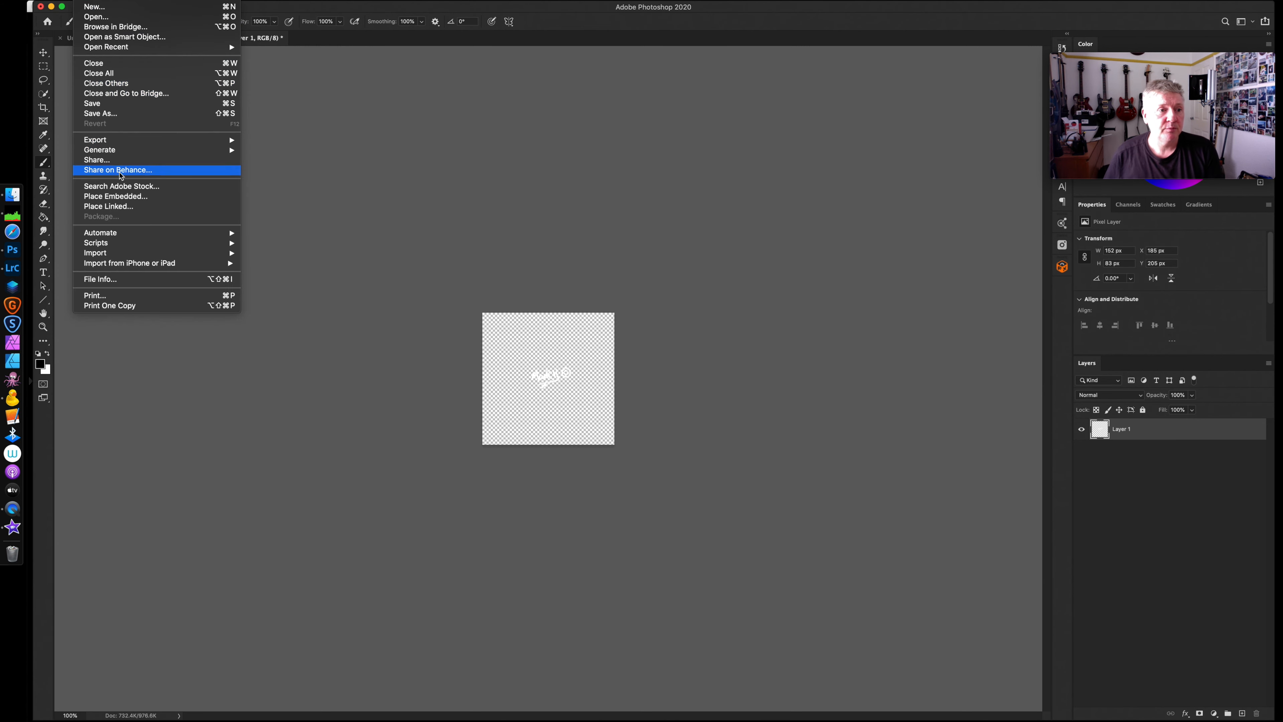
mouse_move(164, 138)
click(301, 152)
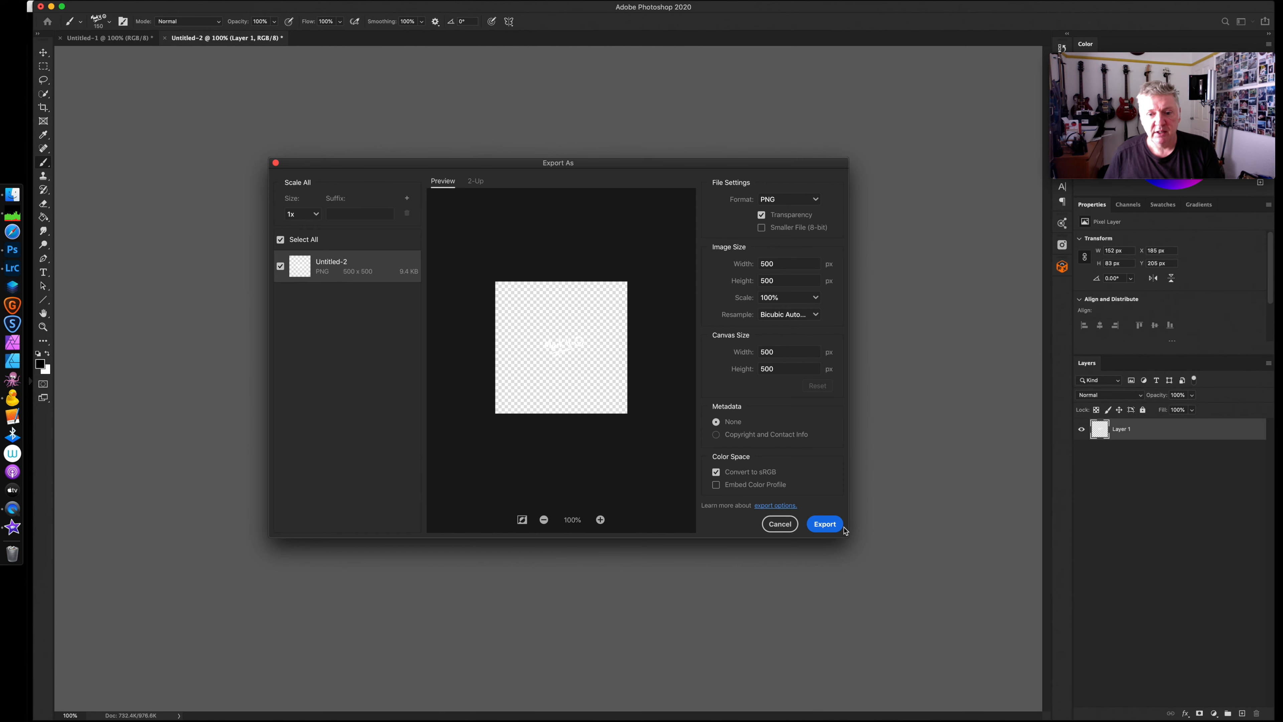
click(826, 527)
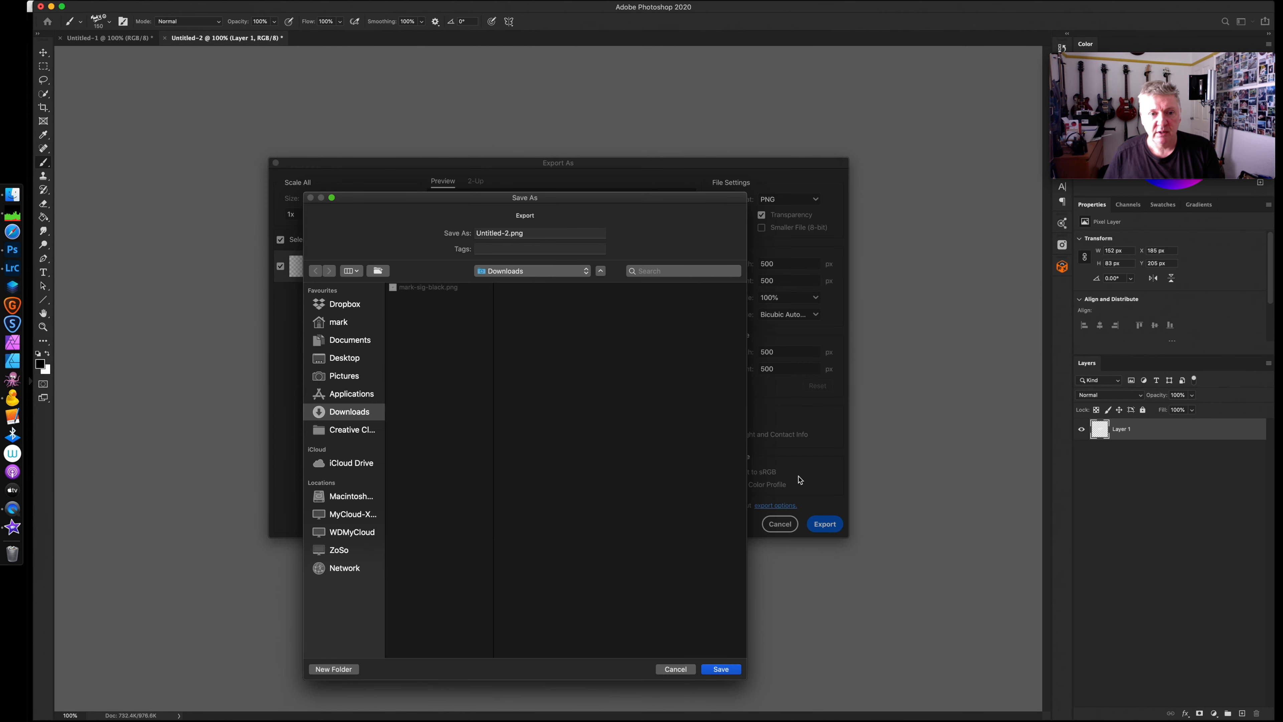
click(412, 288)
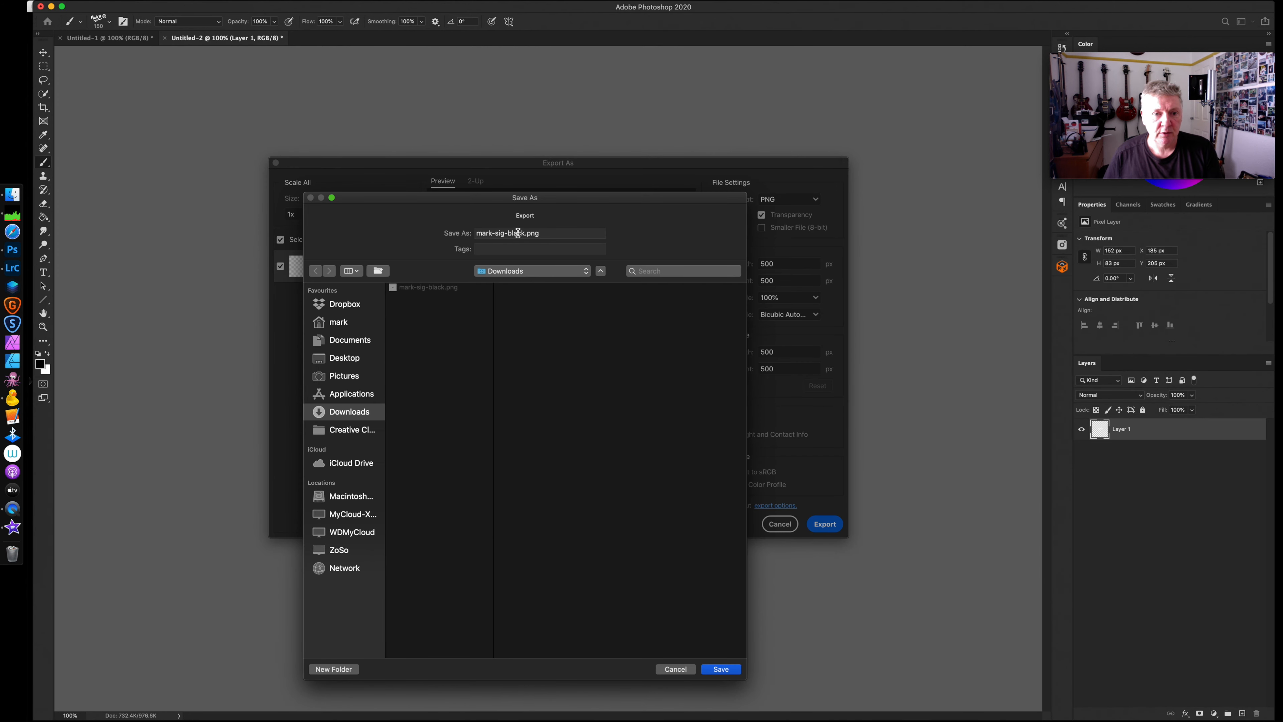
click(507, 233)
drag(508, 233, 521, 233)
text(white)
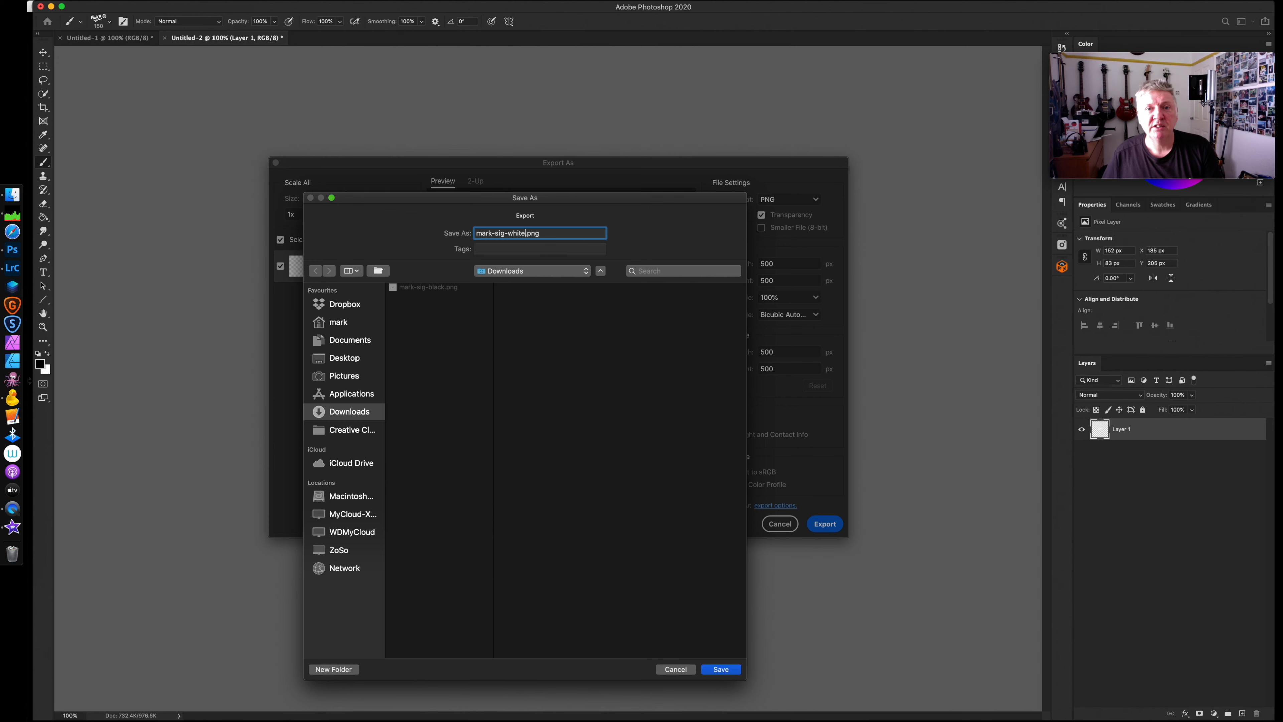
click(721, 669)
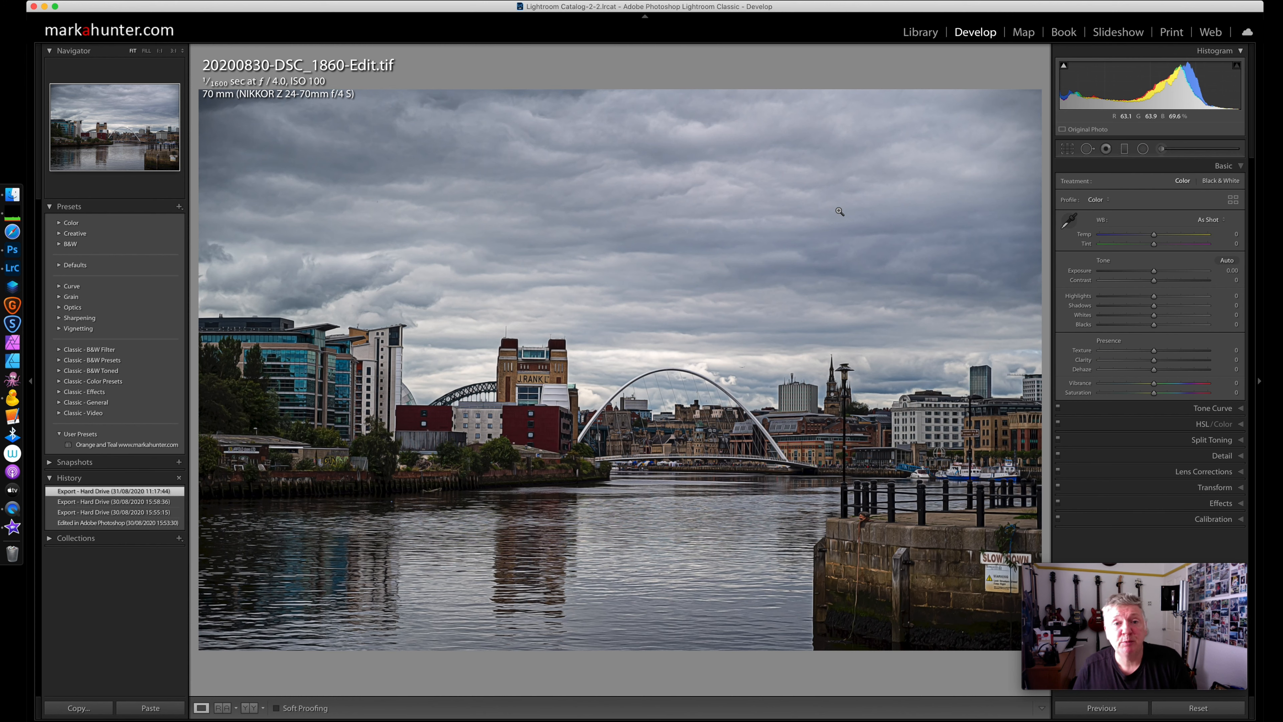
In Lightroom Classic, open the export settings for the river bridge photo and bring up the Watermark Editor from them.
right_click(560, 260)
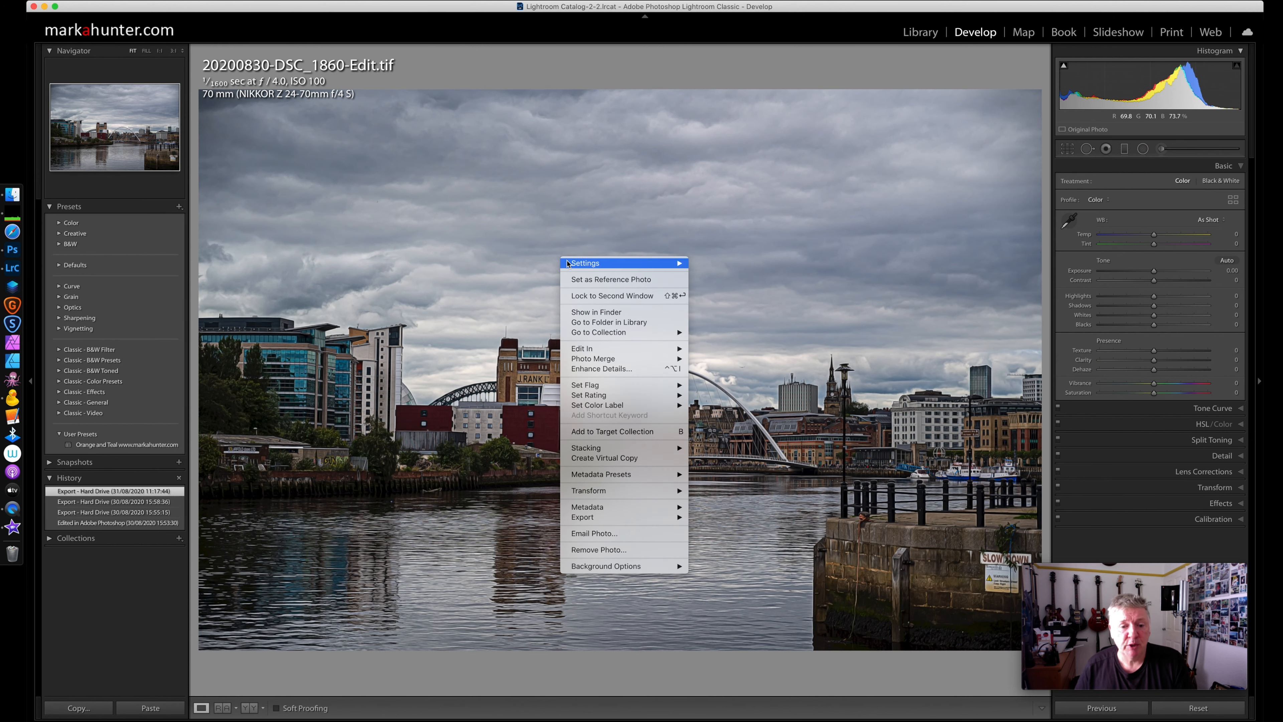
mouse_move(657, 516)
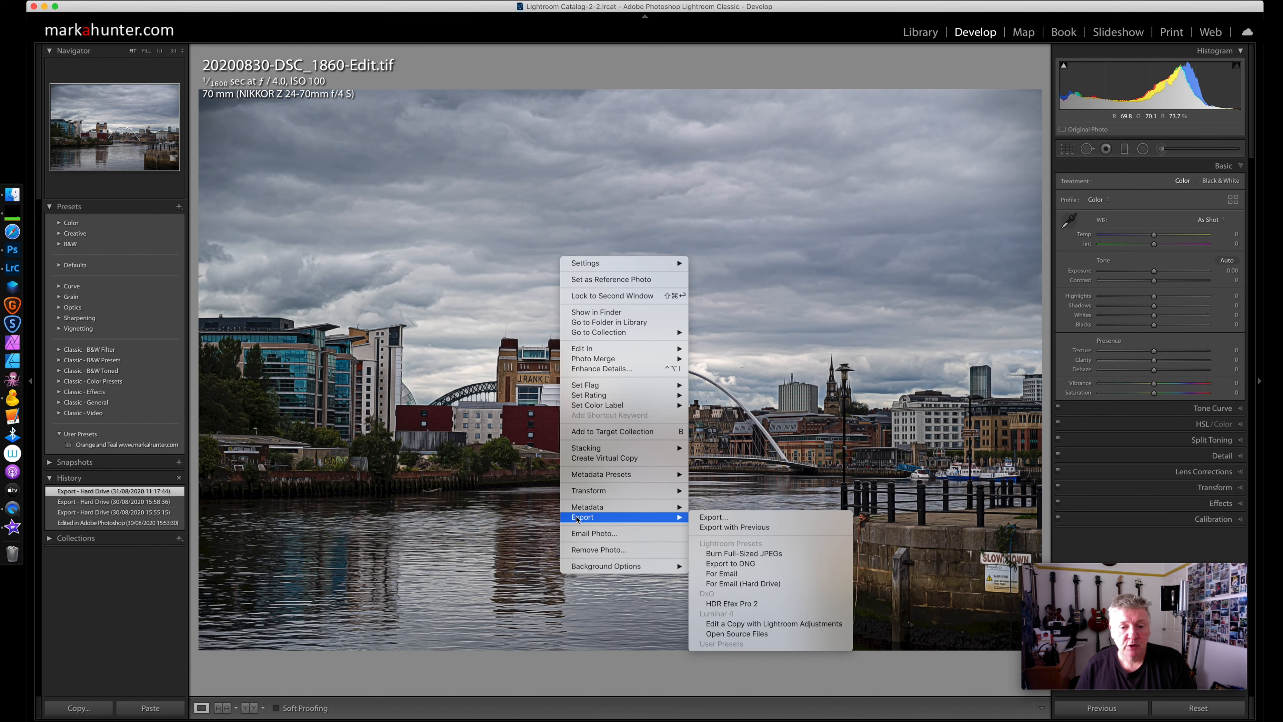
click(719, 519)
drag(508, 104, 446, 31)
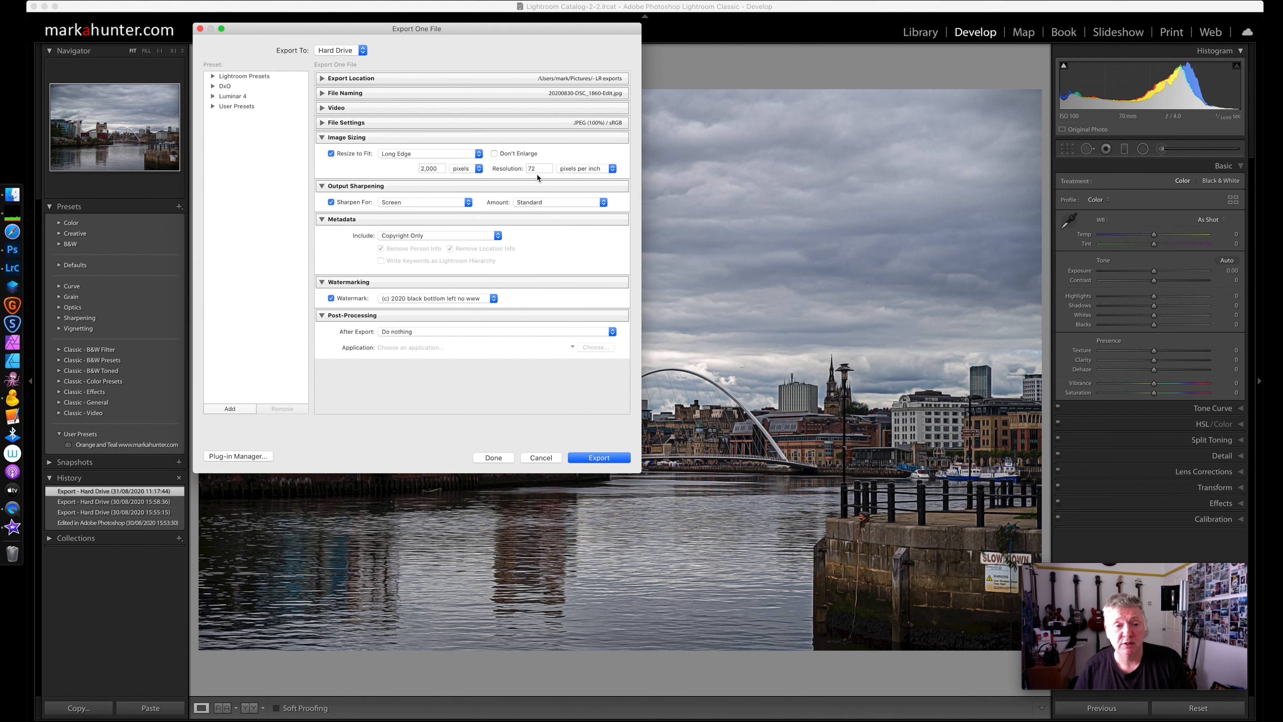
click(493, 299)
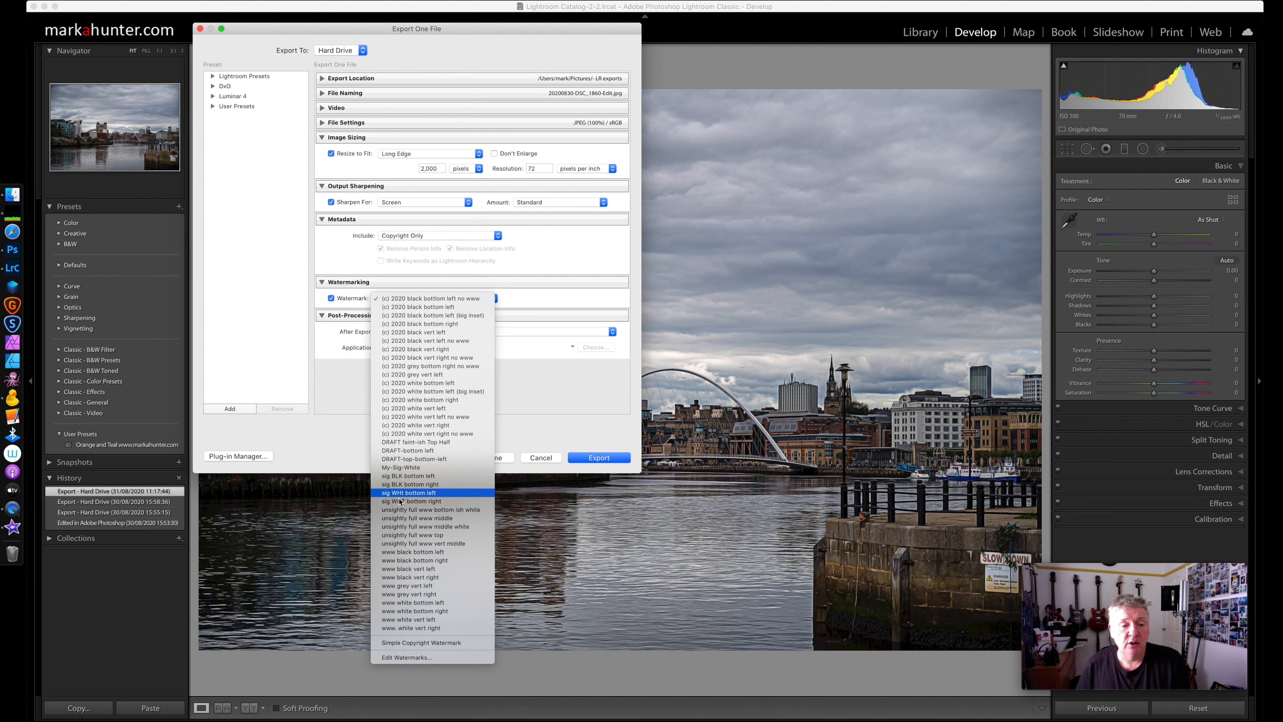
click(409, 658)
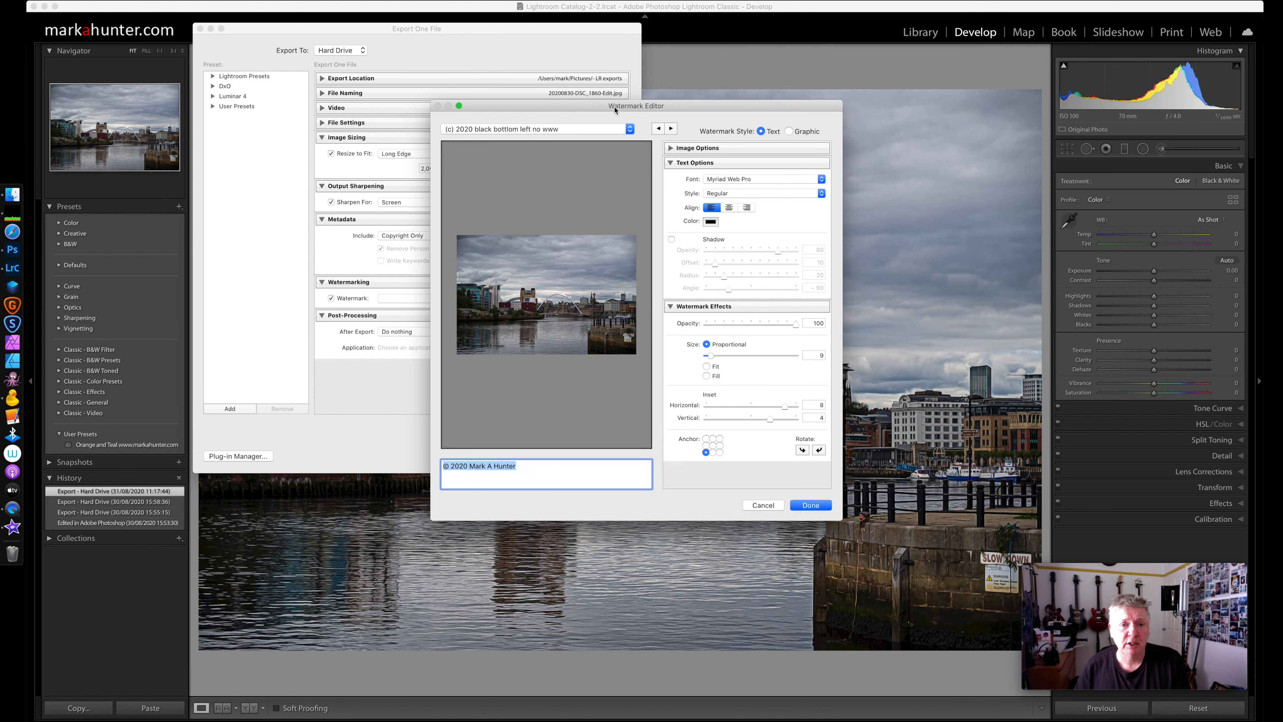
drag(605, 105, 599, 69)
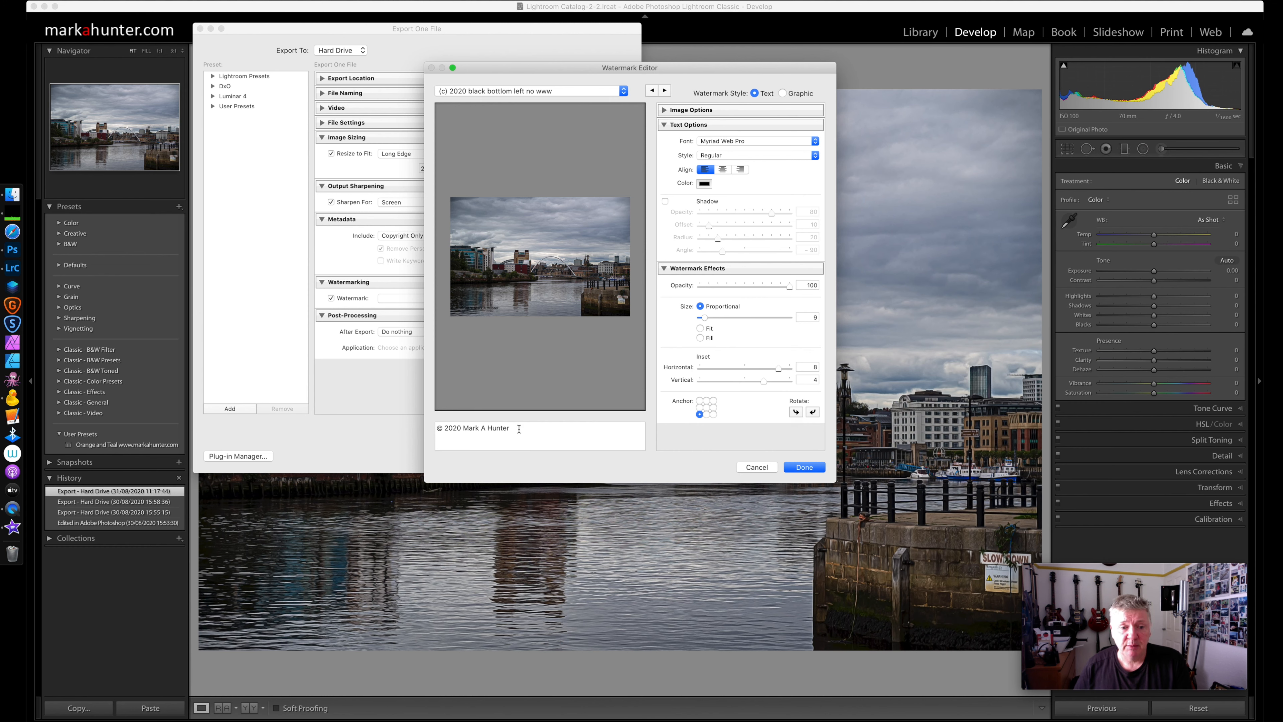
Switch the watermark style to Graphic and load mark-sig-white.png from Downloads.
click(783, 93)
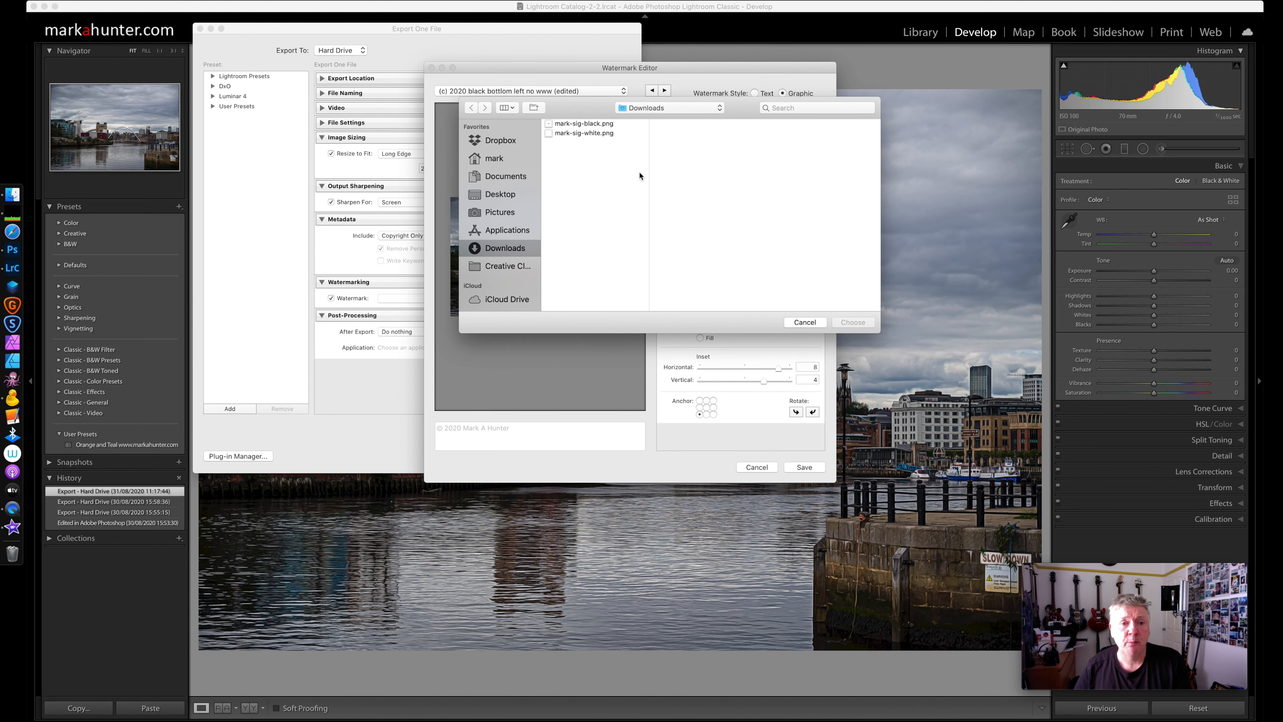
click(578, 133)
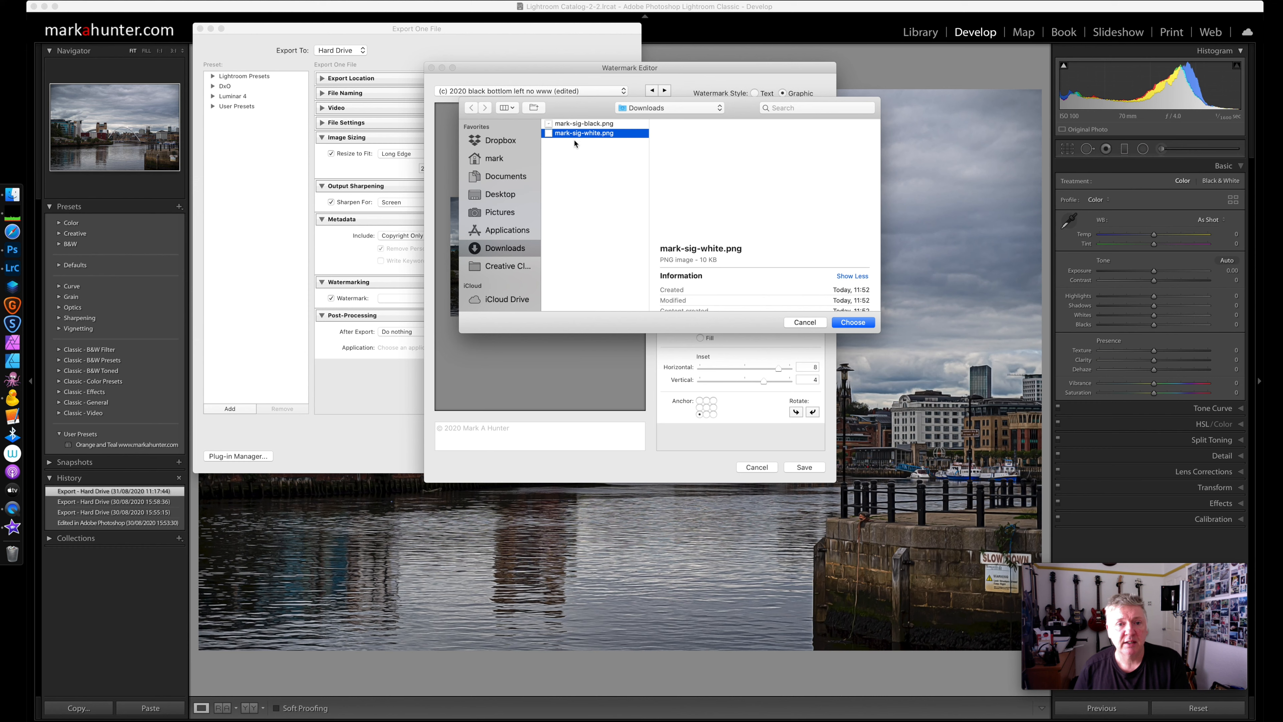
click(853, 323)
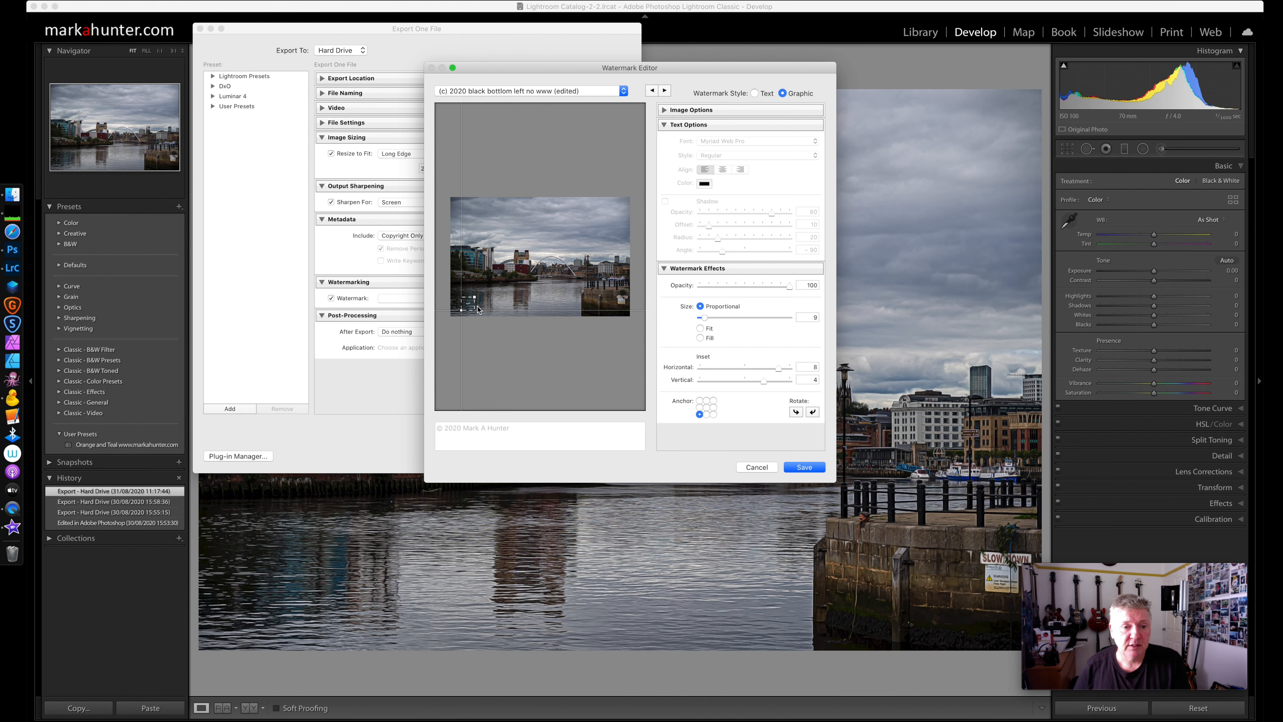
Resize the signature watermark to 24, anchor it bottom-left, and set the horizontal inset to -2 and the vertical inset to -5.
drag(473, 296, 533, 266)
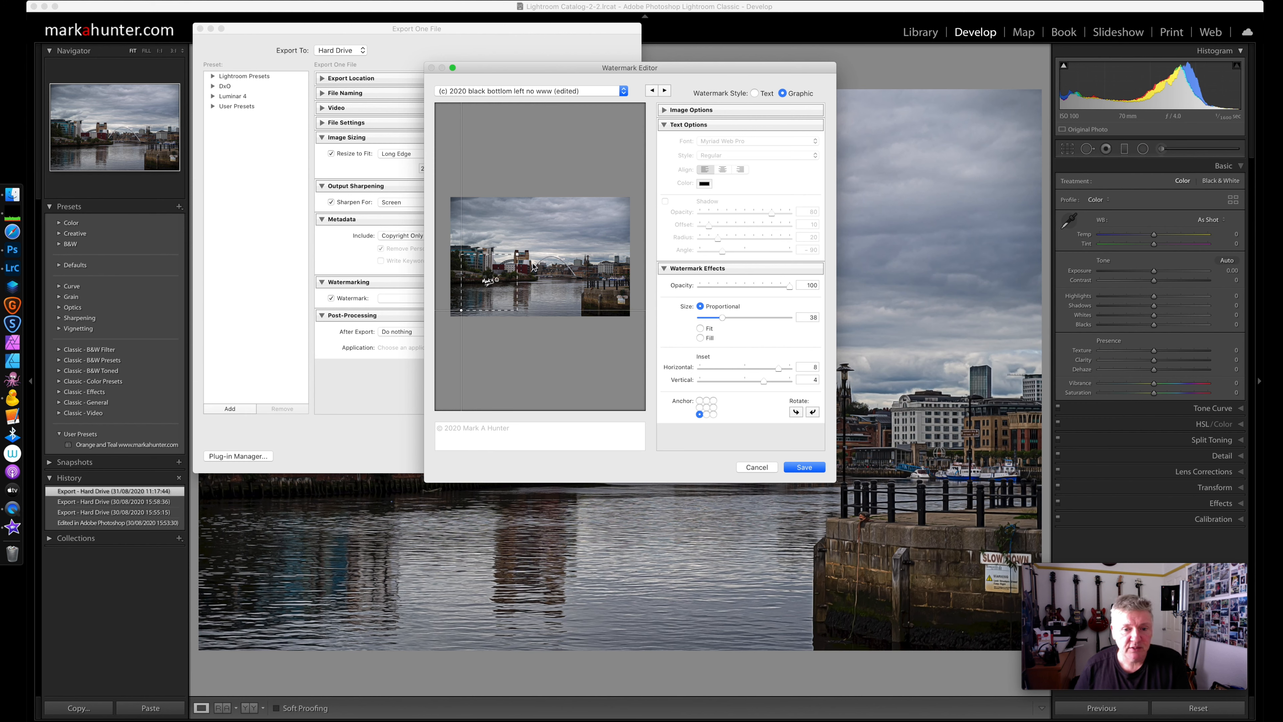
click(713, 414)
click(699, 414)
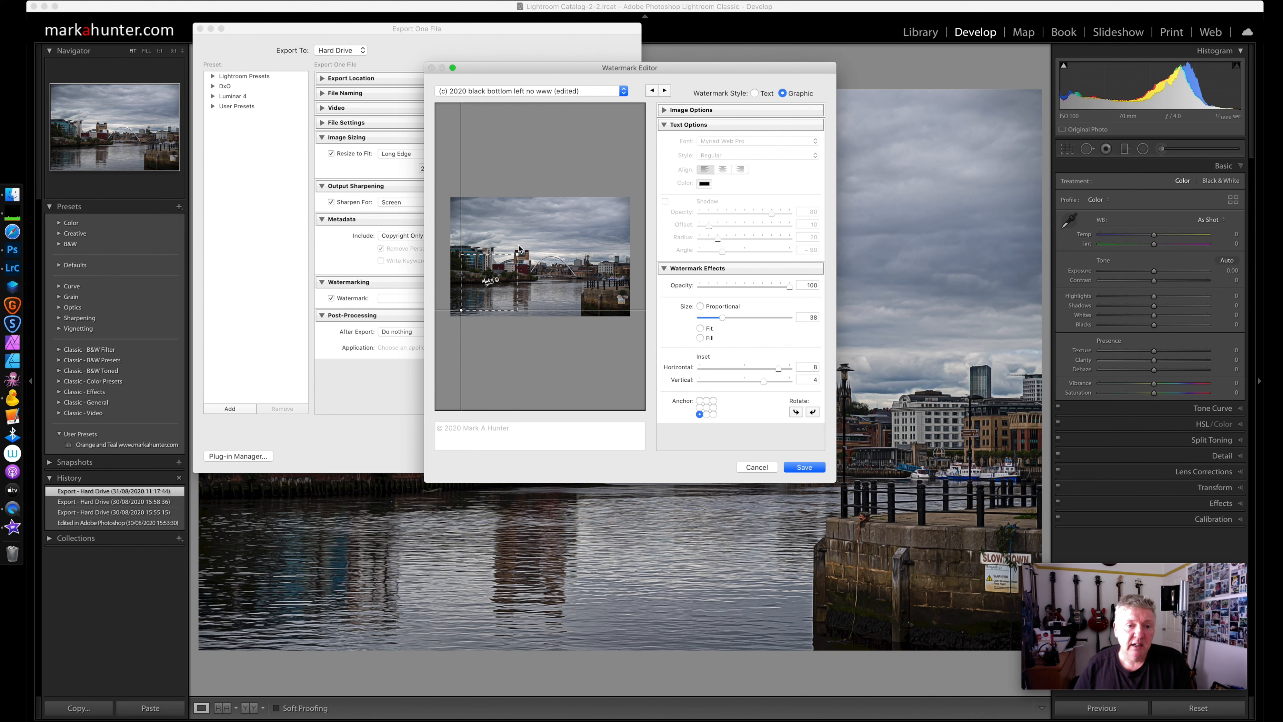
mouse_move(516, 254)
mouse_down()
mouse_move(498, 278)
mouse_move(509, 274)
mouse_up()
click(763, 383)
mouse_move(764, 383)
mouse_down()
mouse_move(723, 388)
mouse_move(767, 371)
mouse_move(741, 373)
mouse_up()
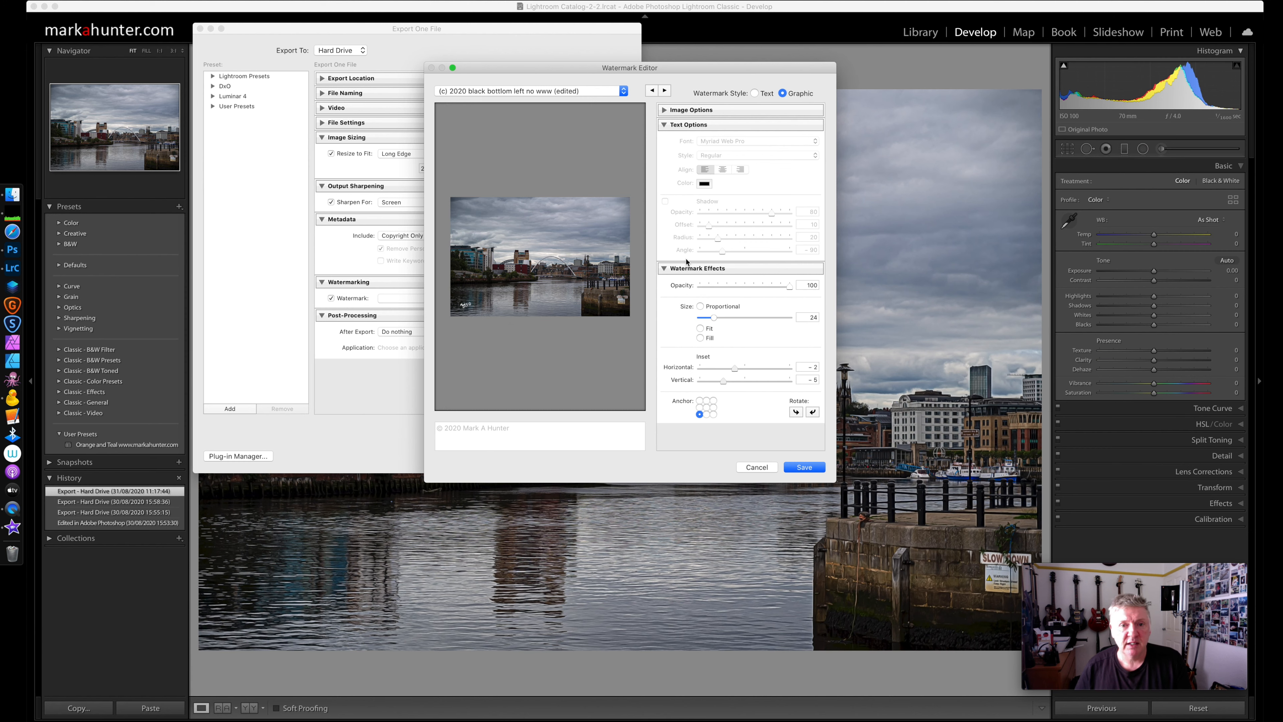
Save the watermark as the preset "mark smile bottom left white" and export the photo with it.
click(809, 468)
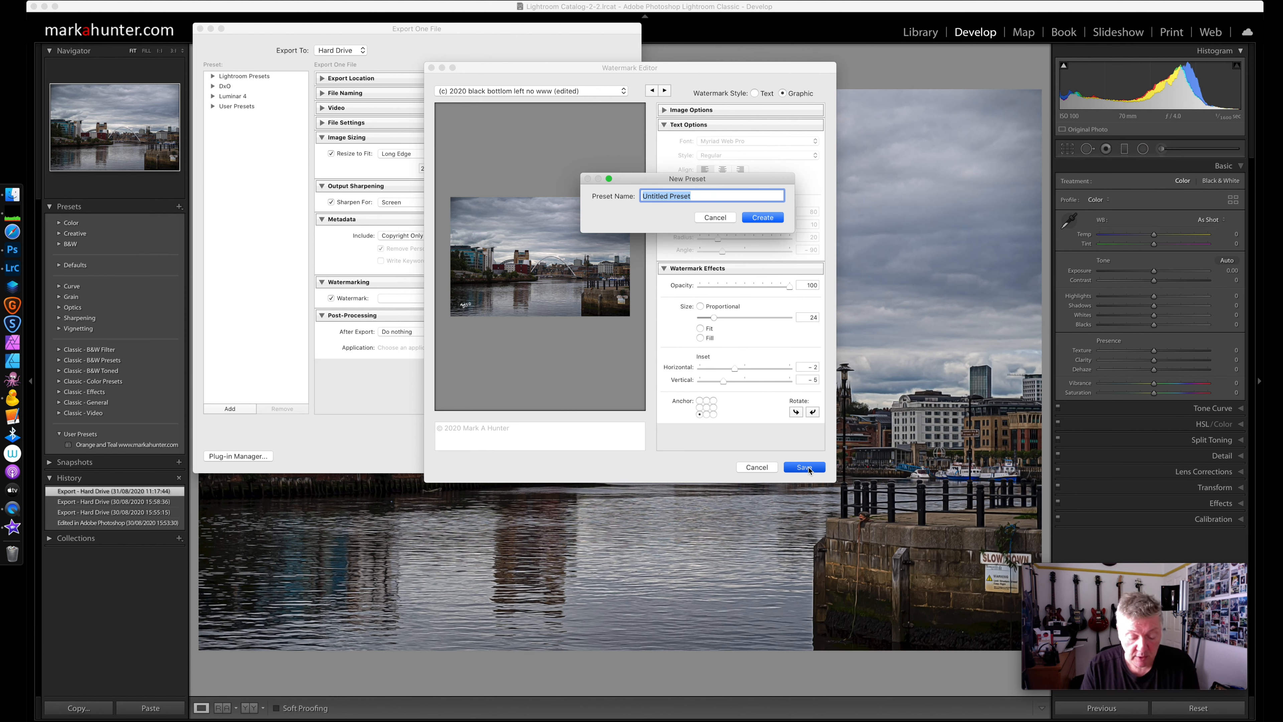
text(mark)
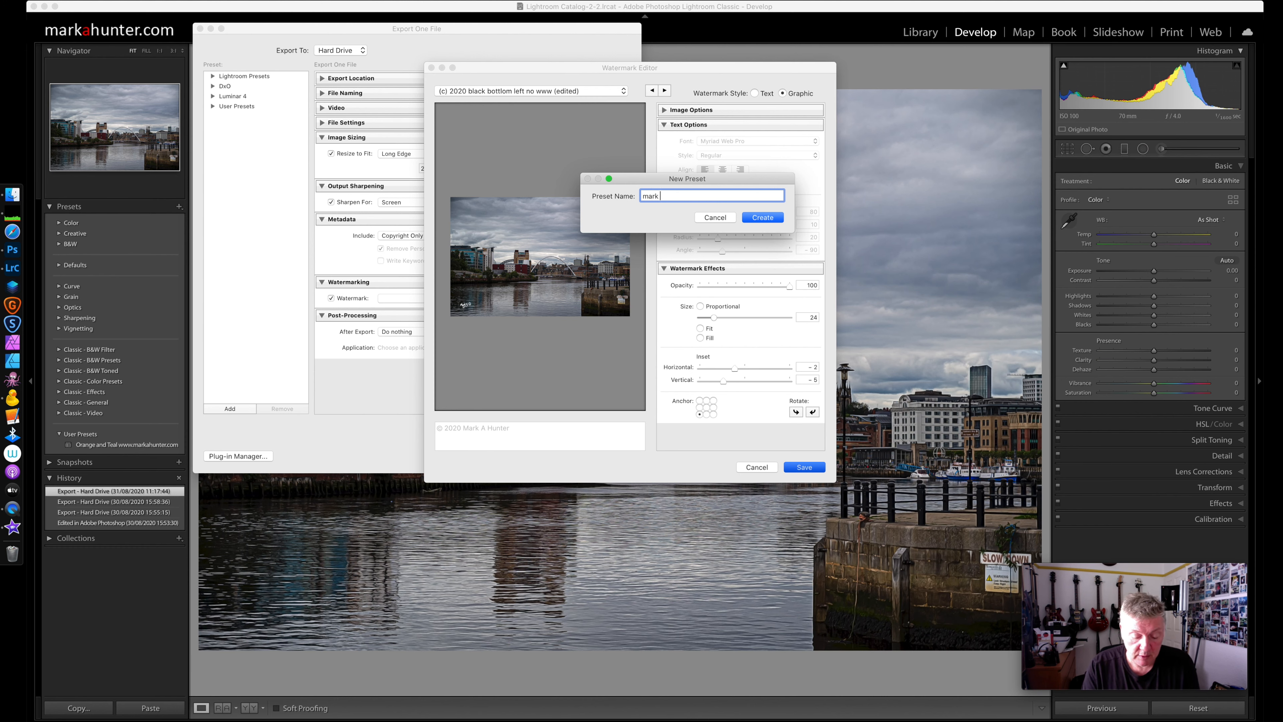
text( smil)
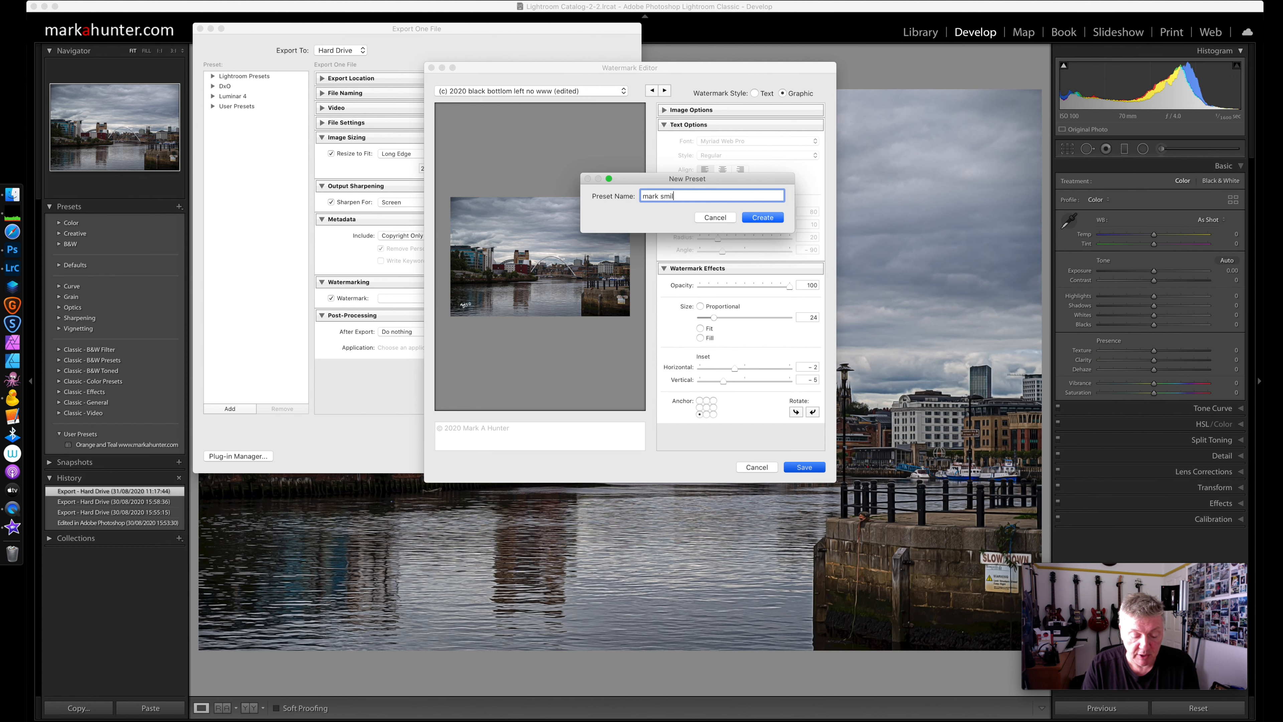
text(e bottom left white)
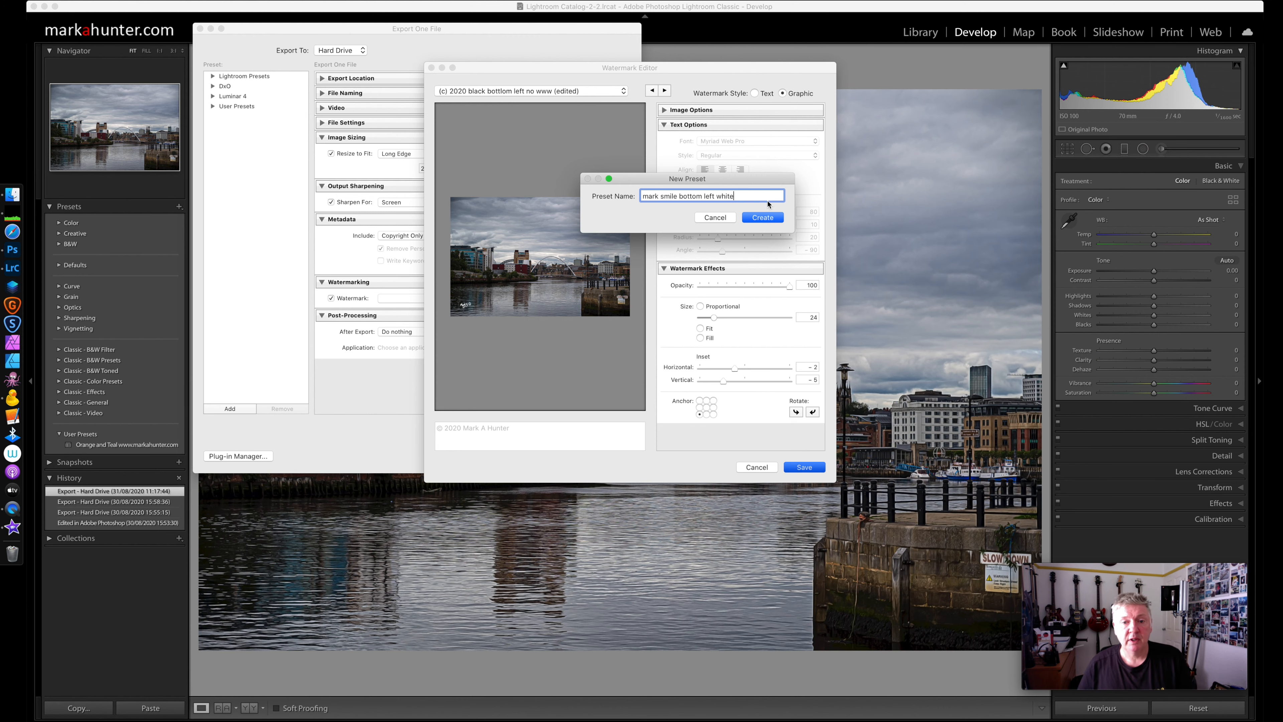
click(769, 222)
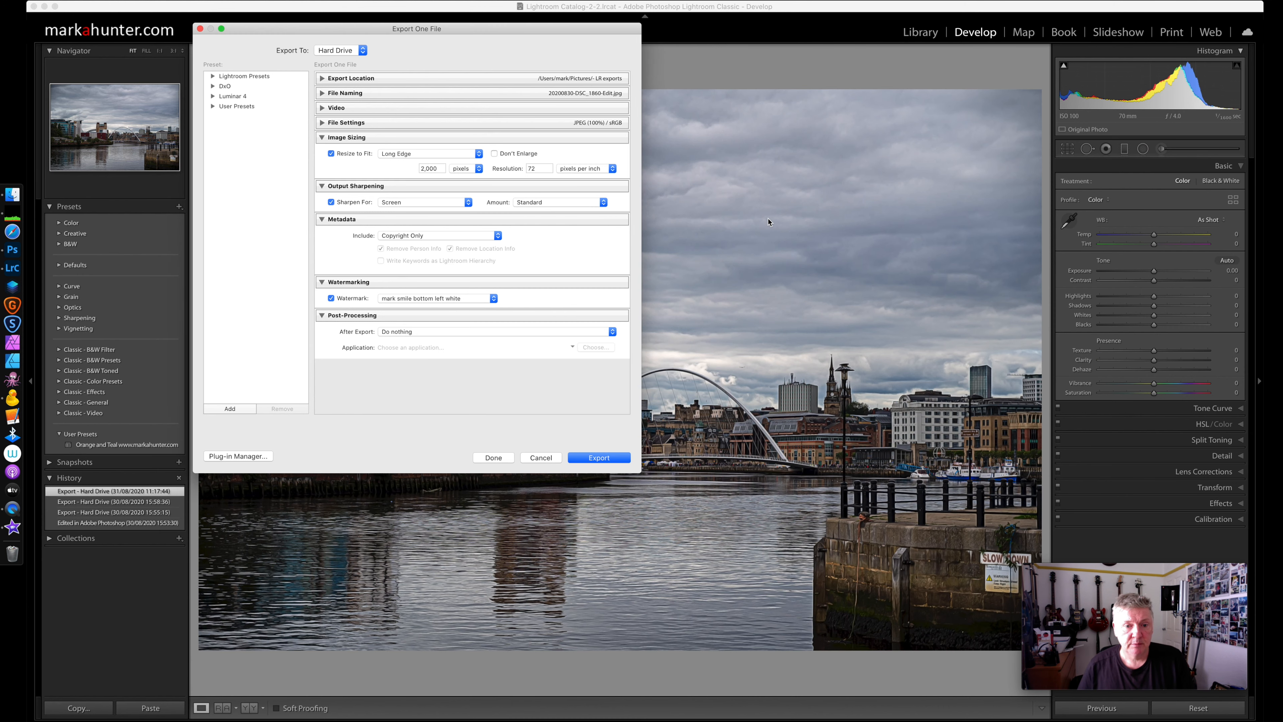
click(599, 458)
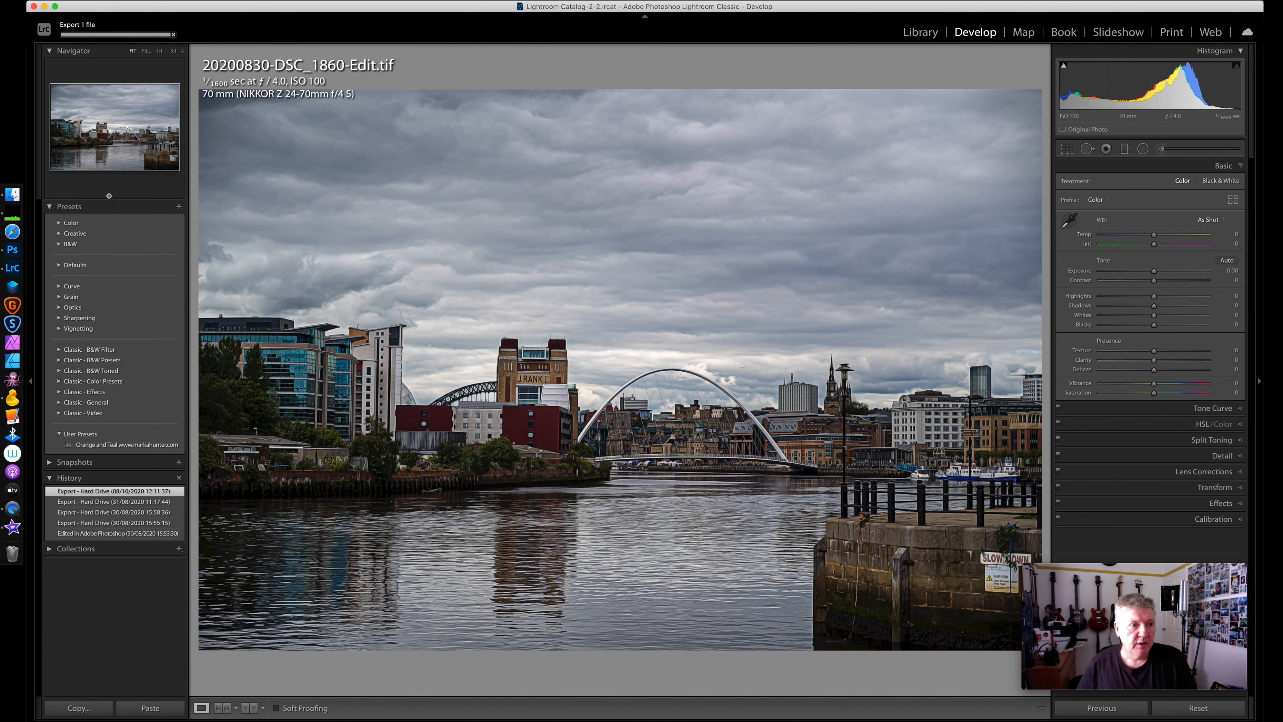
Switch to Finder, open the exported 20200830-DSC_1860-Edit.jpg from Pictures > - LR exports, inspect its signature watermark, and close the viewing windows.
click(13, 193)
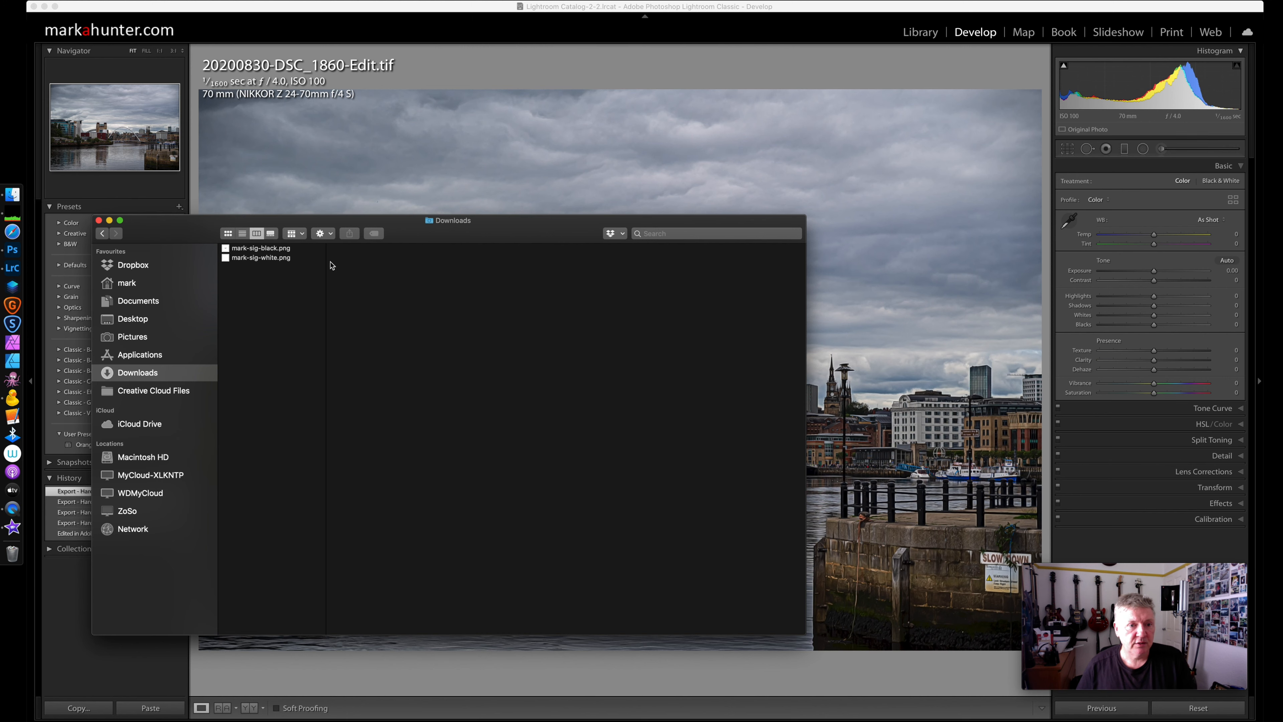
click(141, 338)
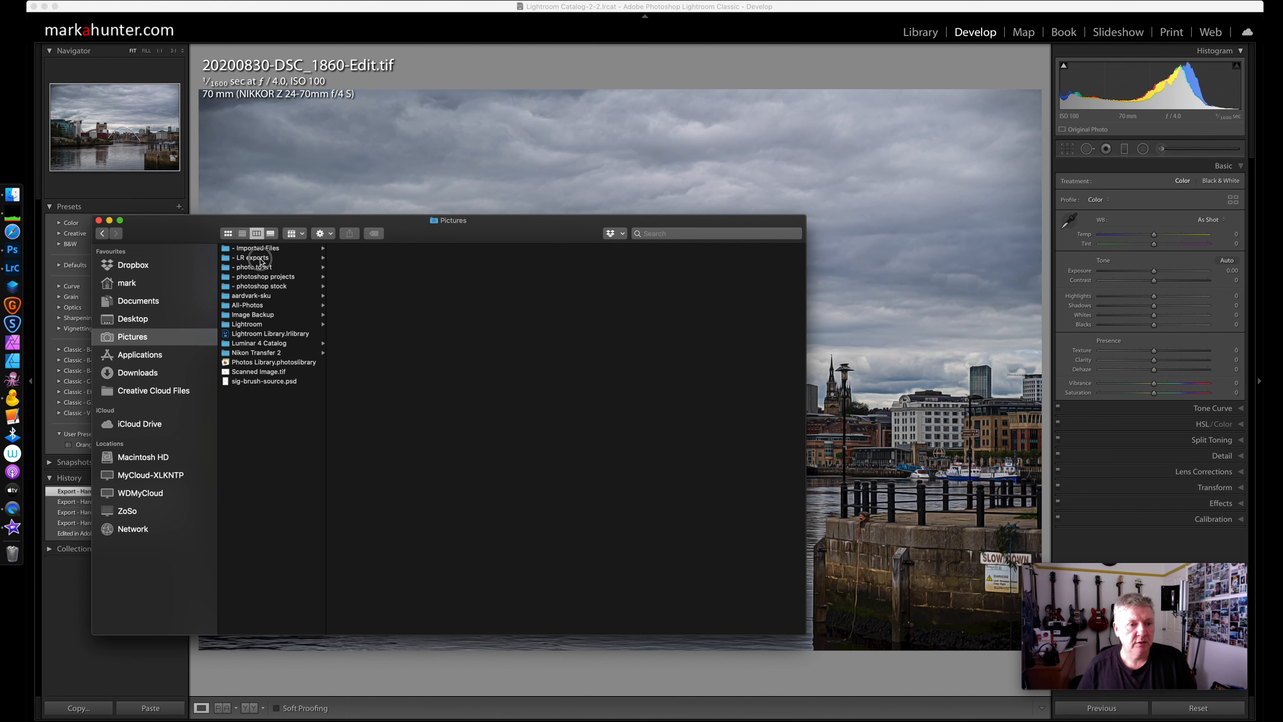
click(260, 258)
double_click(370, 248)
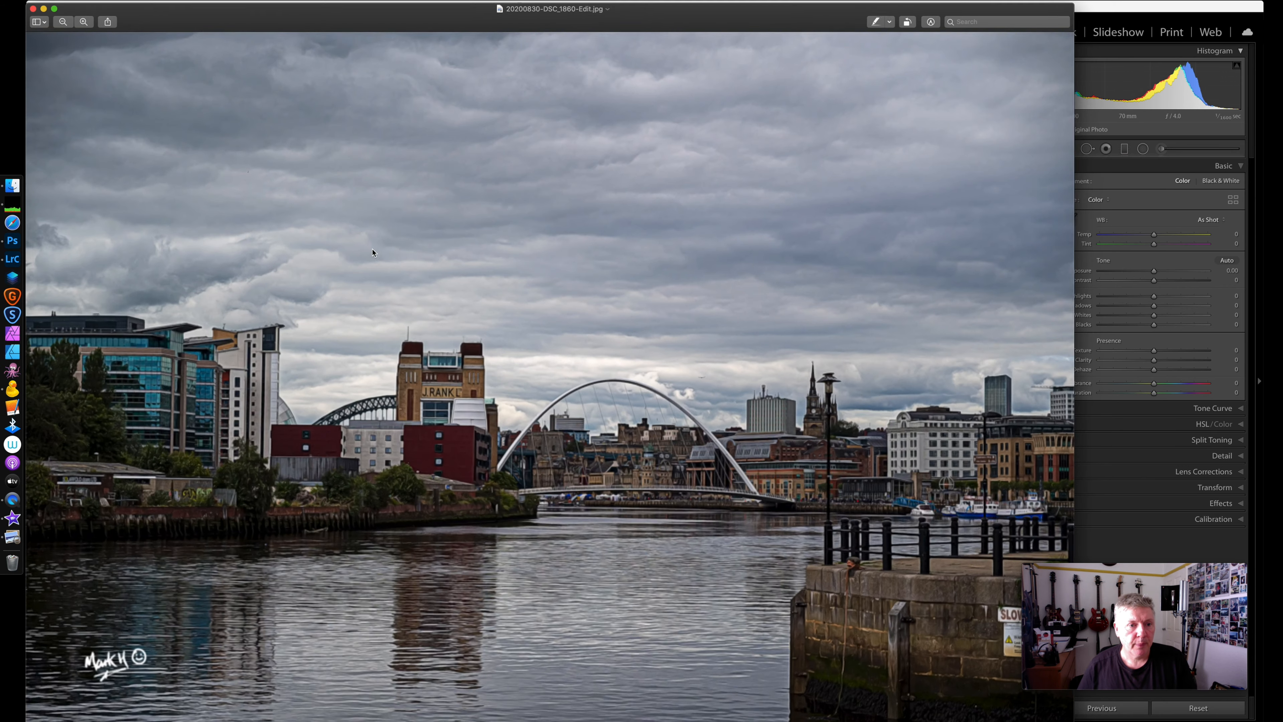
drag(375, 10, 495, 6)
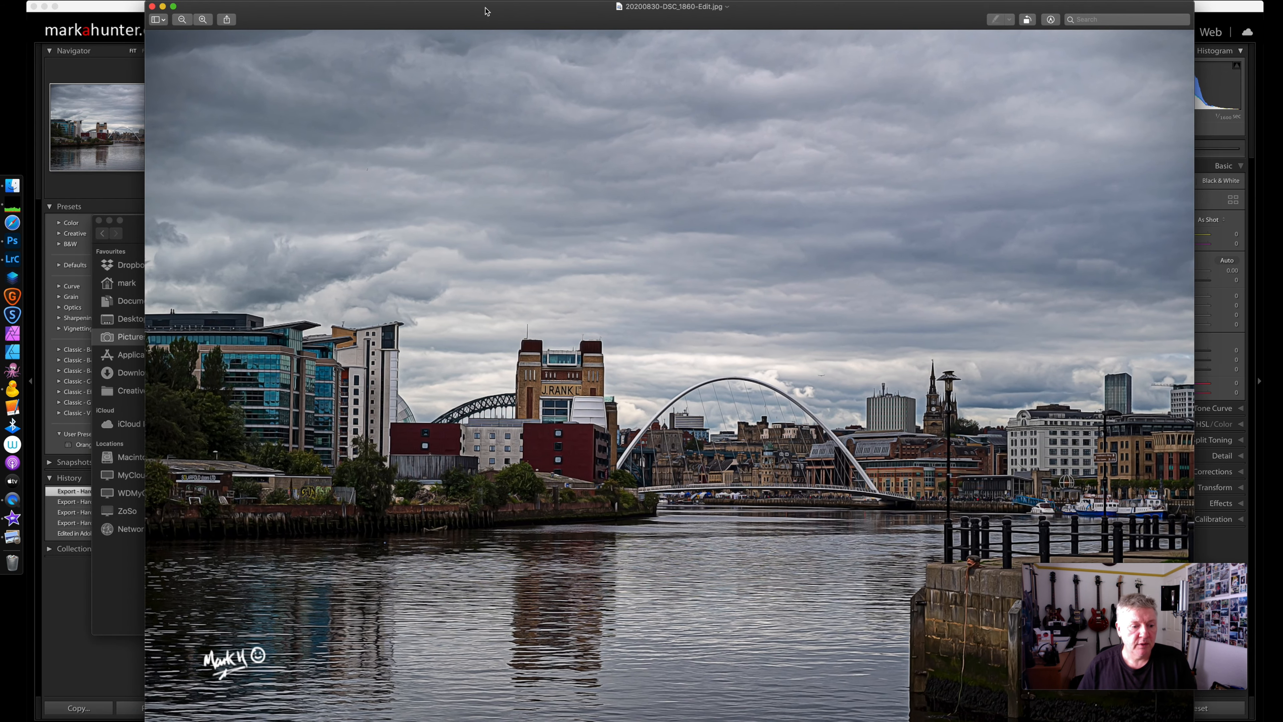
click(151, 7)
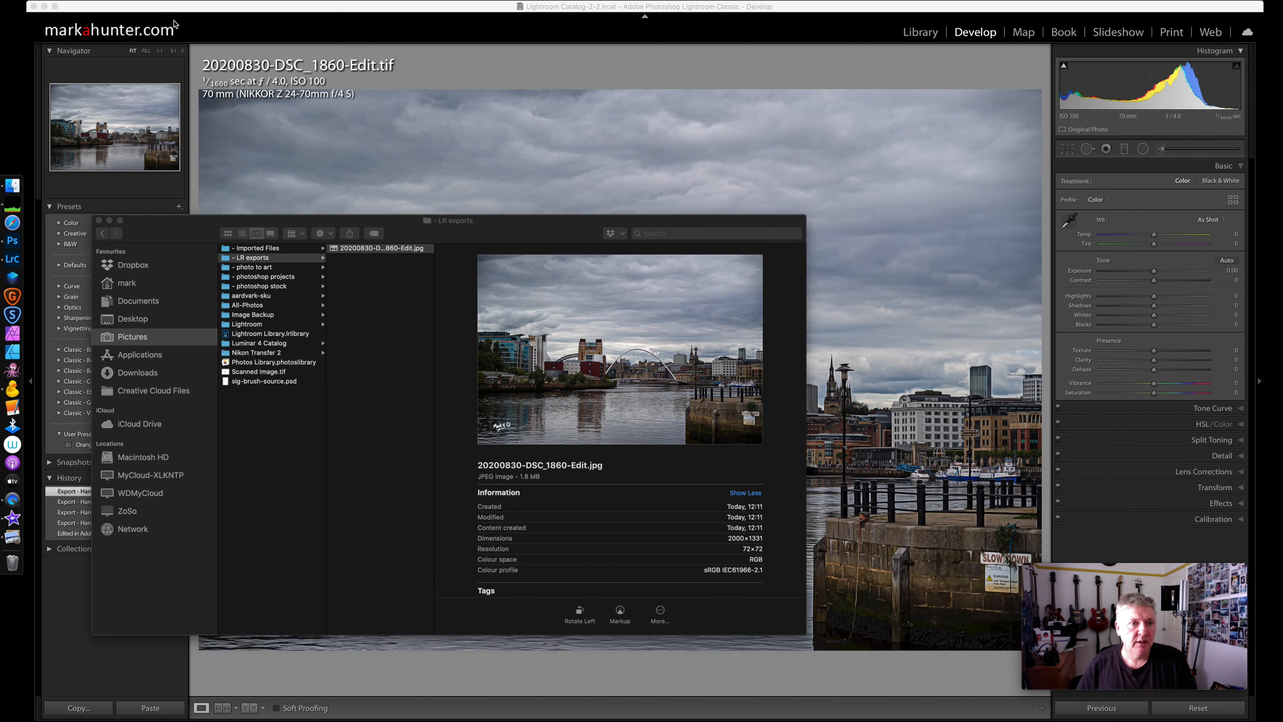
click(99, 221)
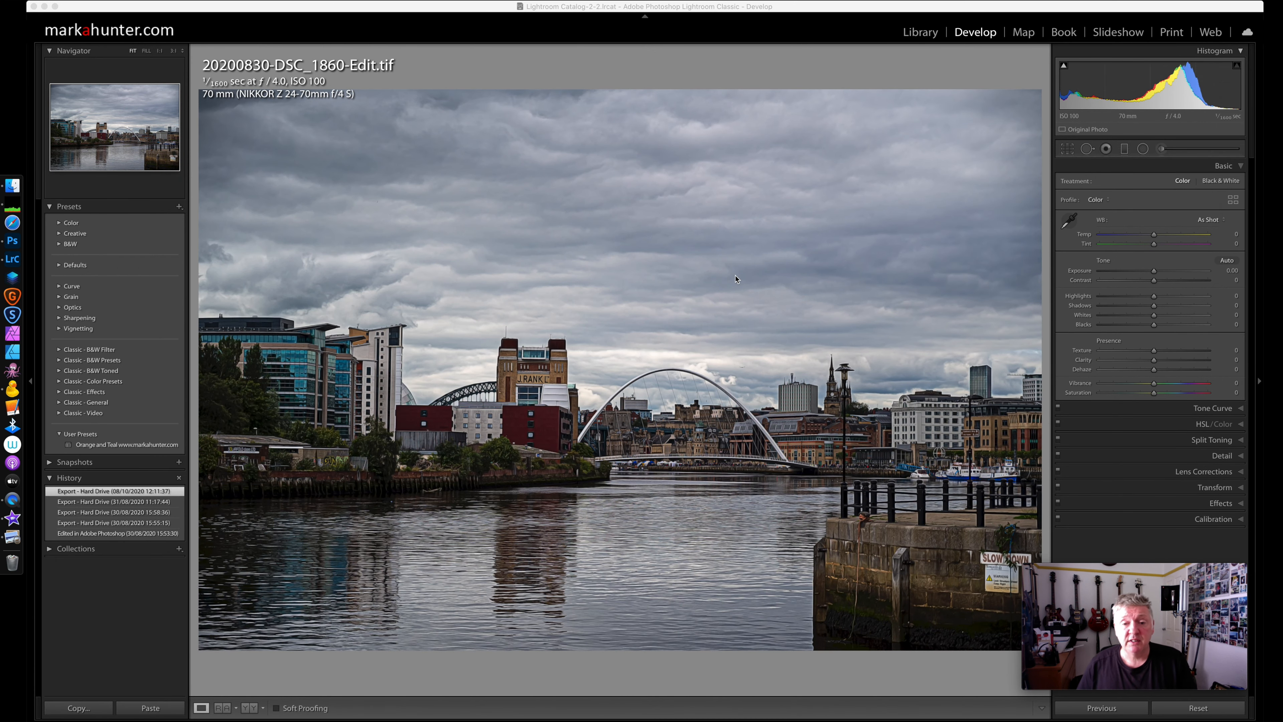
Reopen the river bridge photo's export settings in Lightroom and anchor the signature watermark bottom-right in the Watermark Editor.
right_click(625, 334)
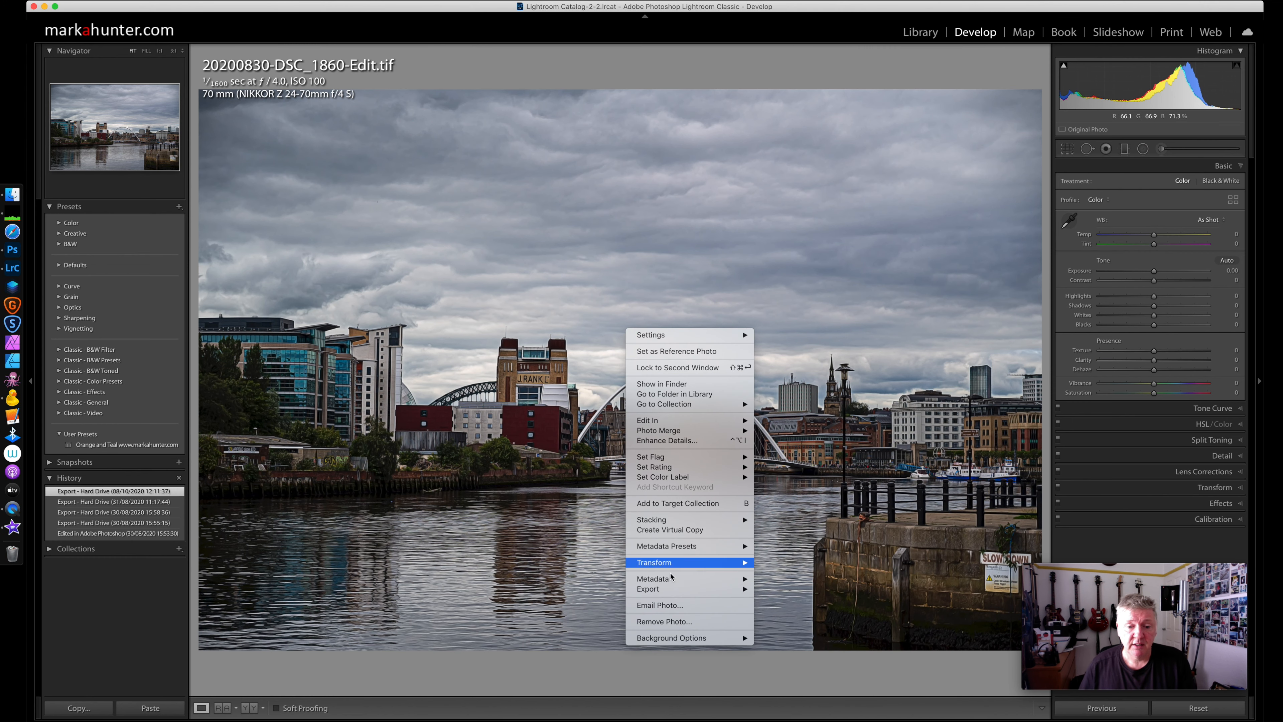
mouse_move(656, 589)
click(807, 591)
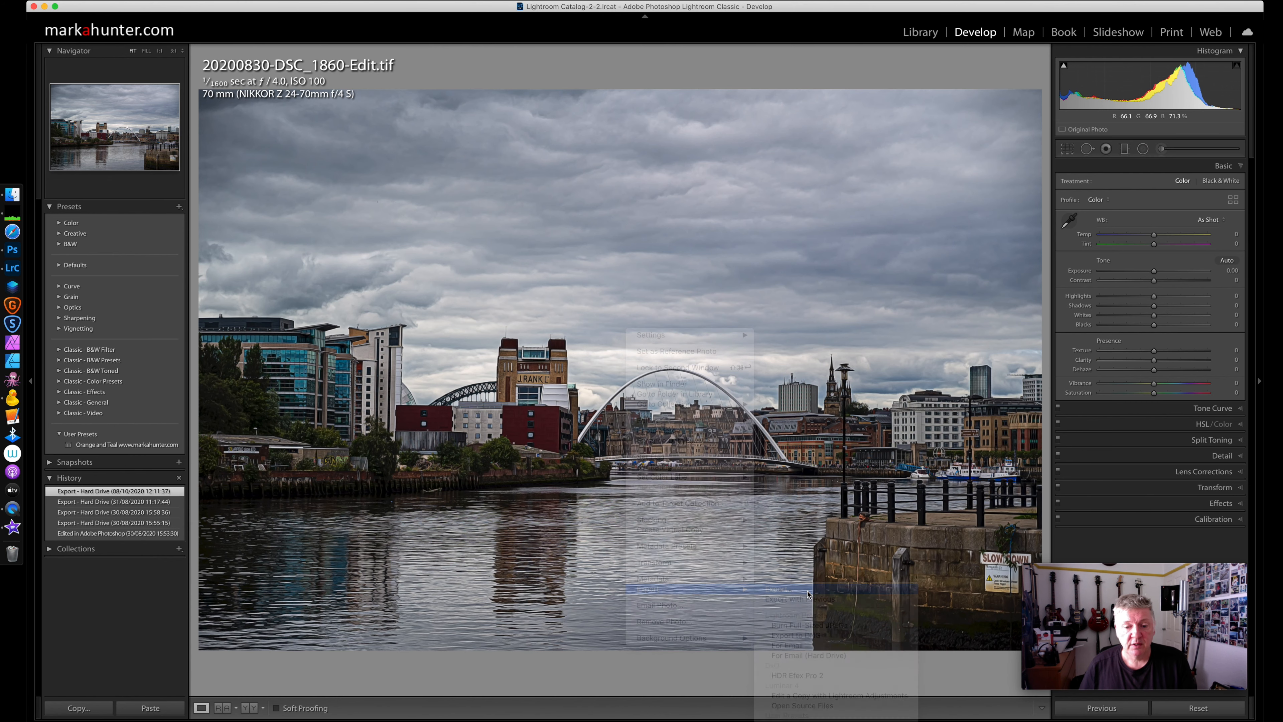
click(433, 300)
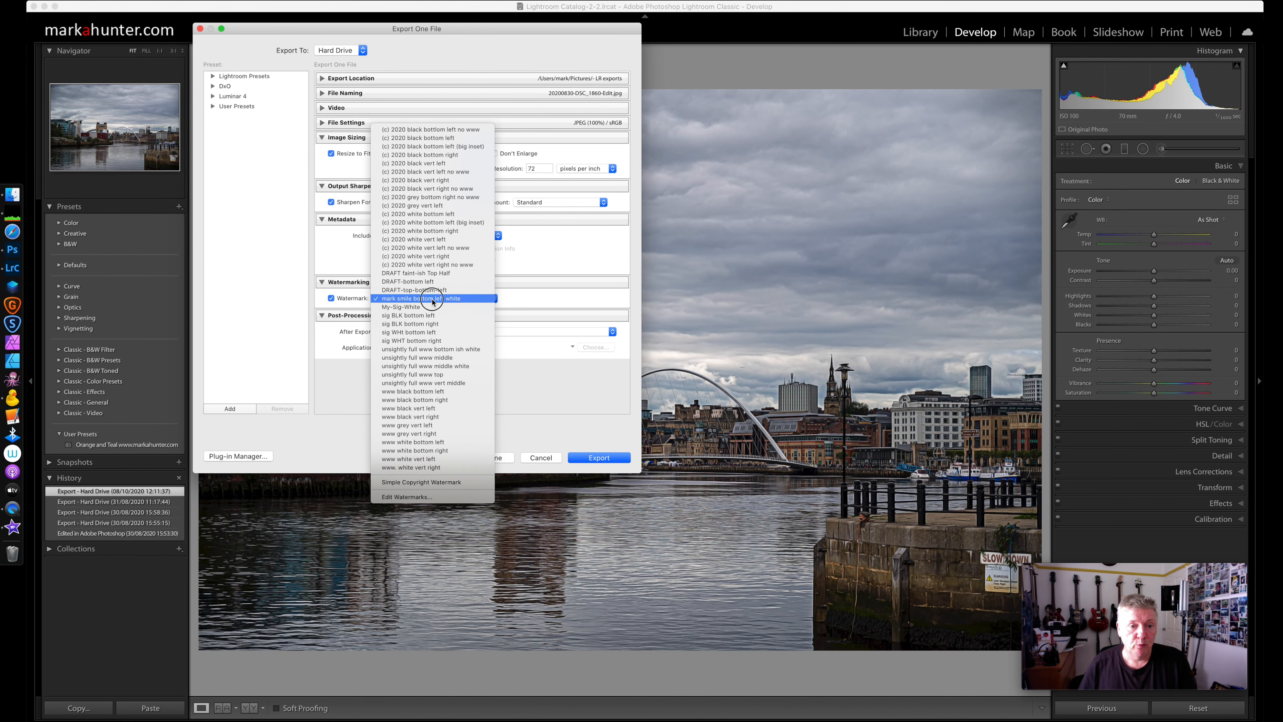
click(428, 498)
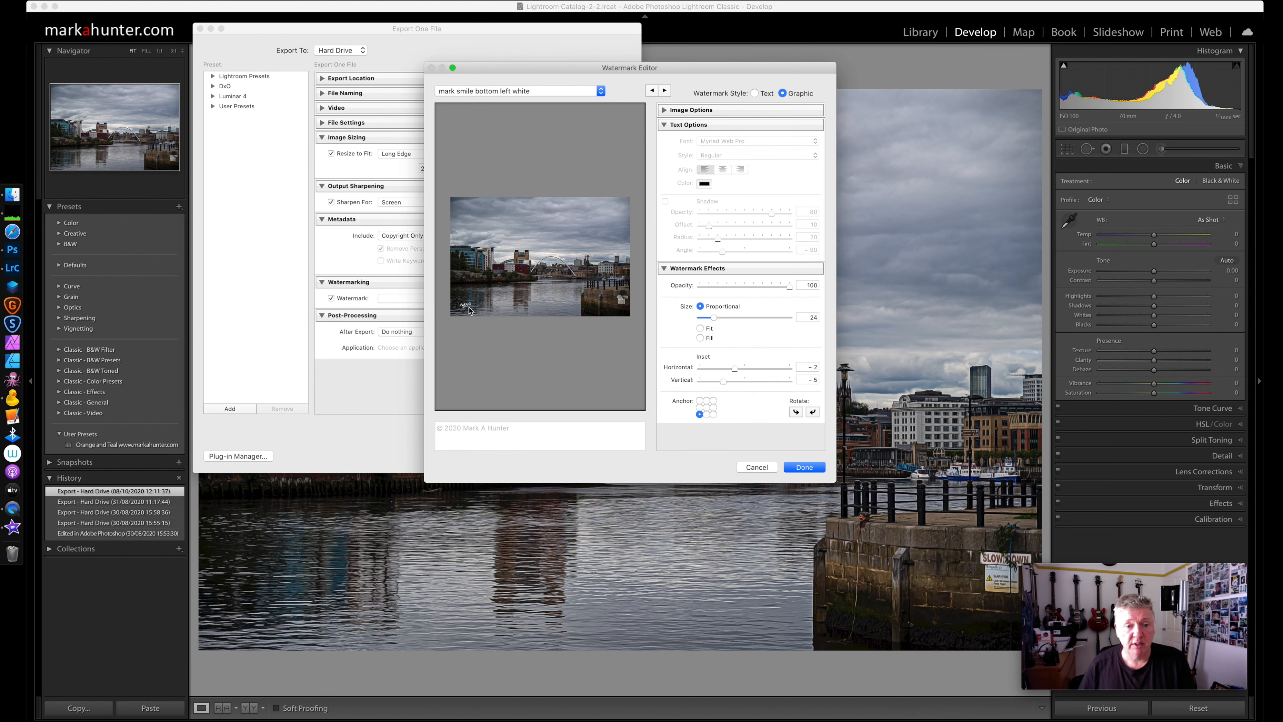
click(713, 414)
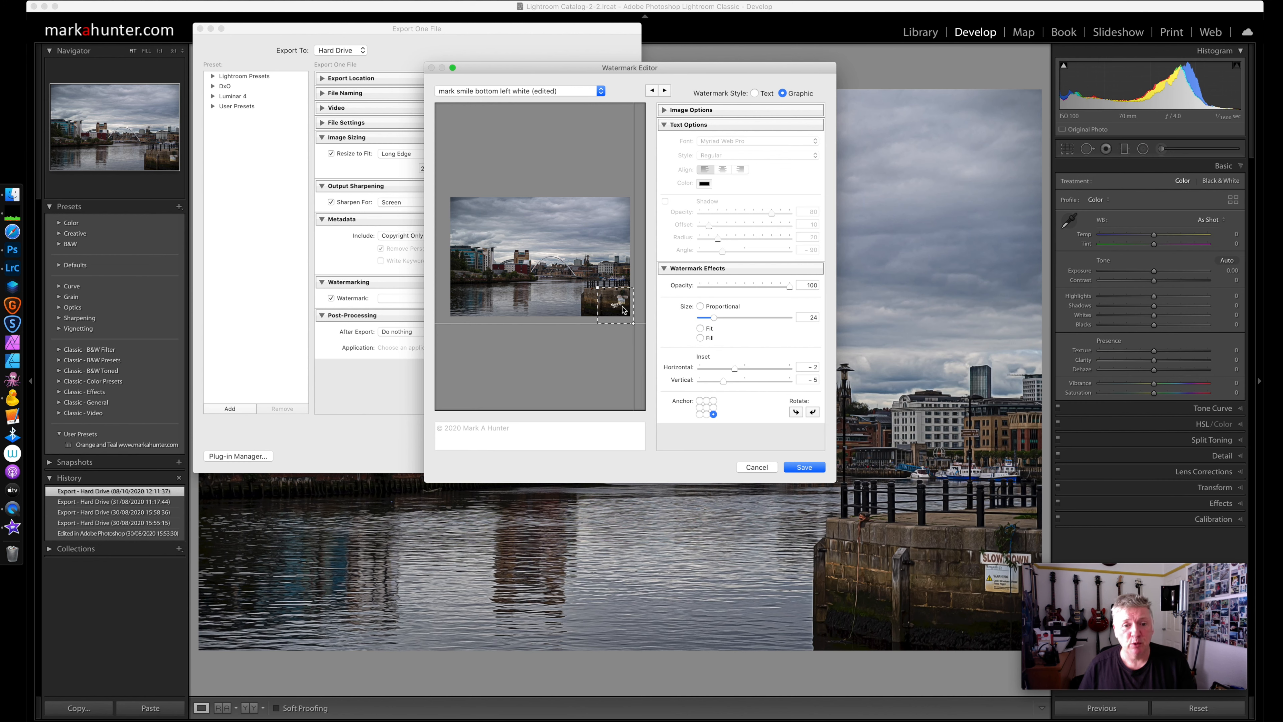
Save the edited watermark as the preset "mark smile bottom right white" and export the photo with it, overwriting the existing file.
click(809, 468)
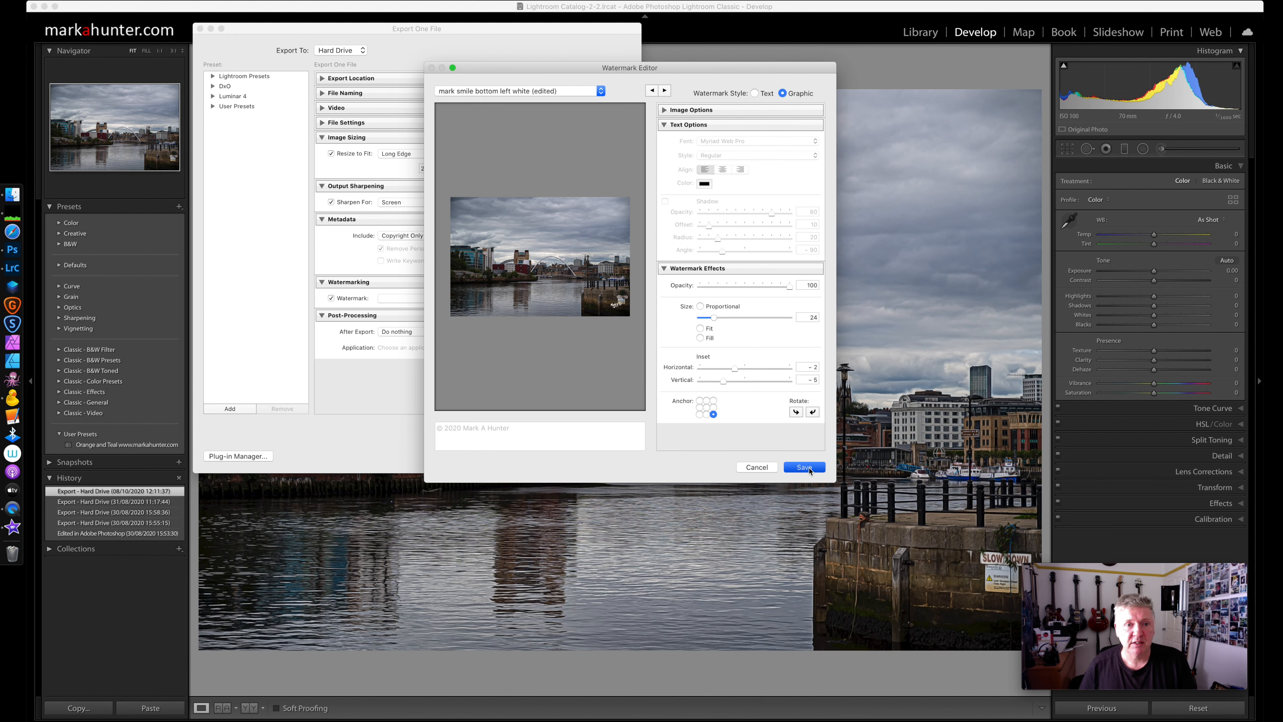
text(mark smi)
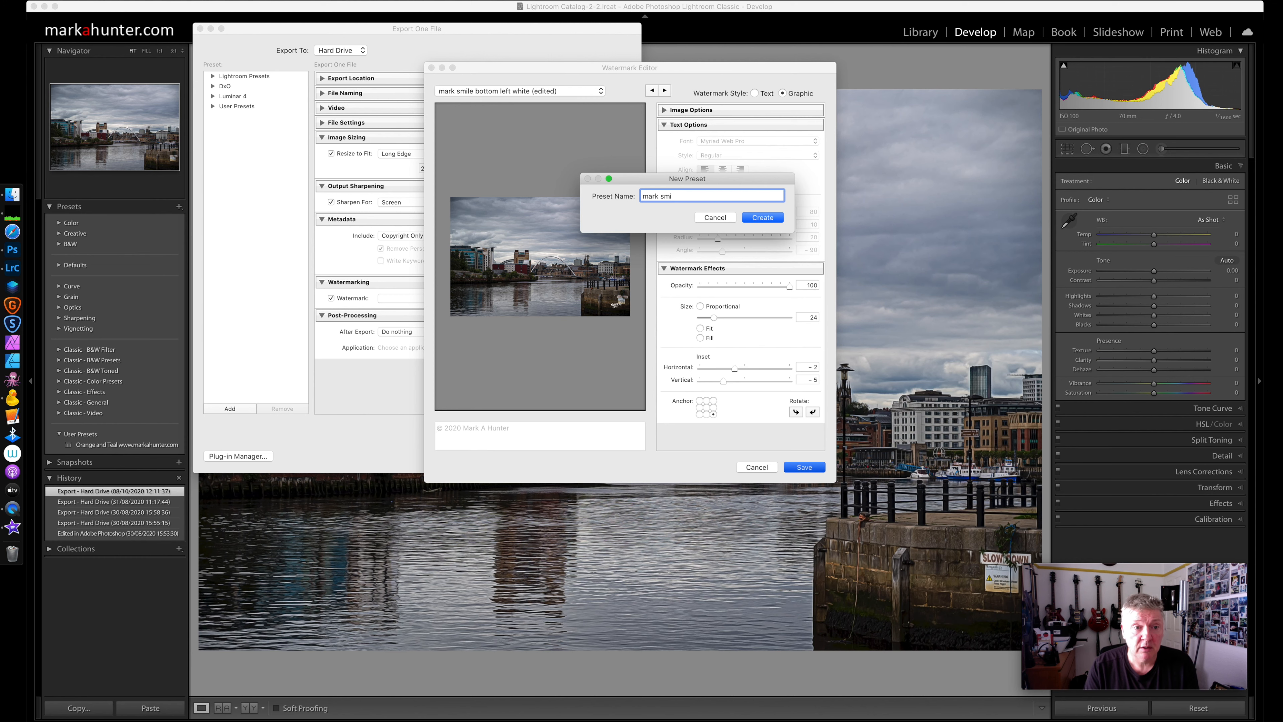
text(le bott)
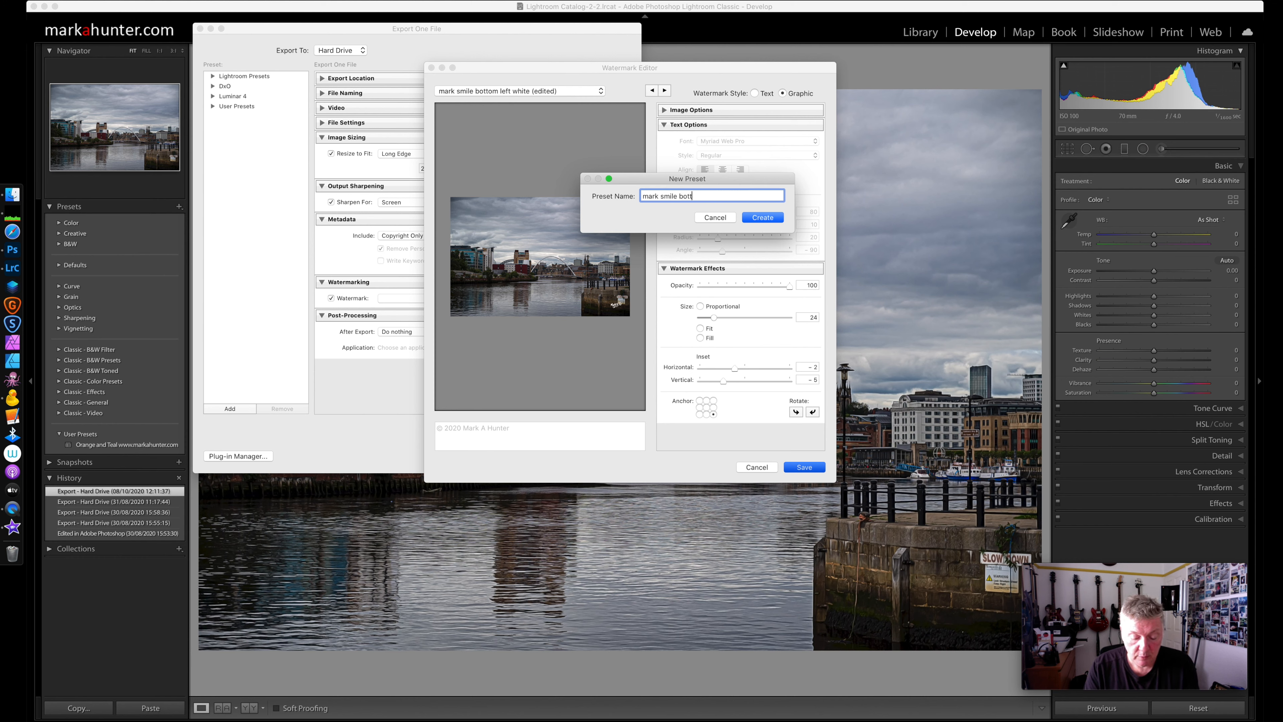
text(om right)
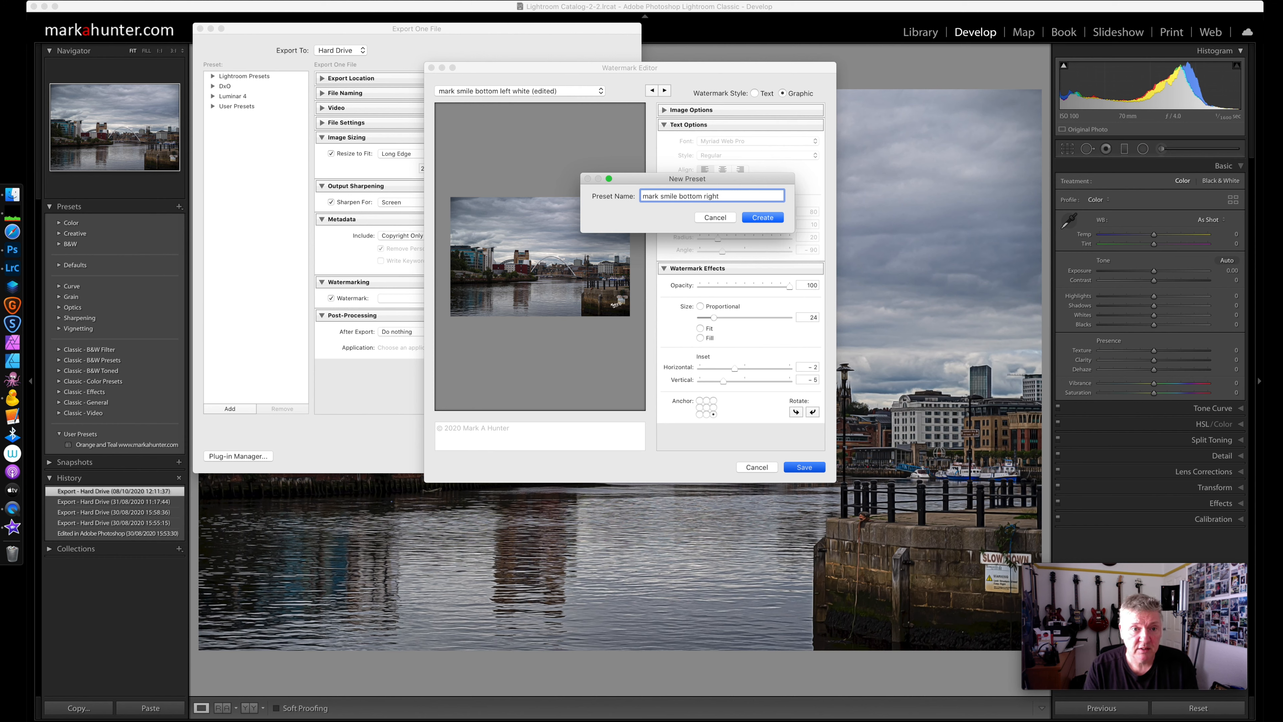
text( white)
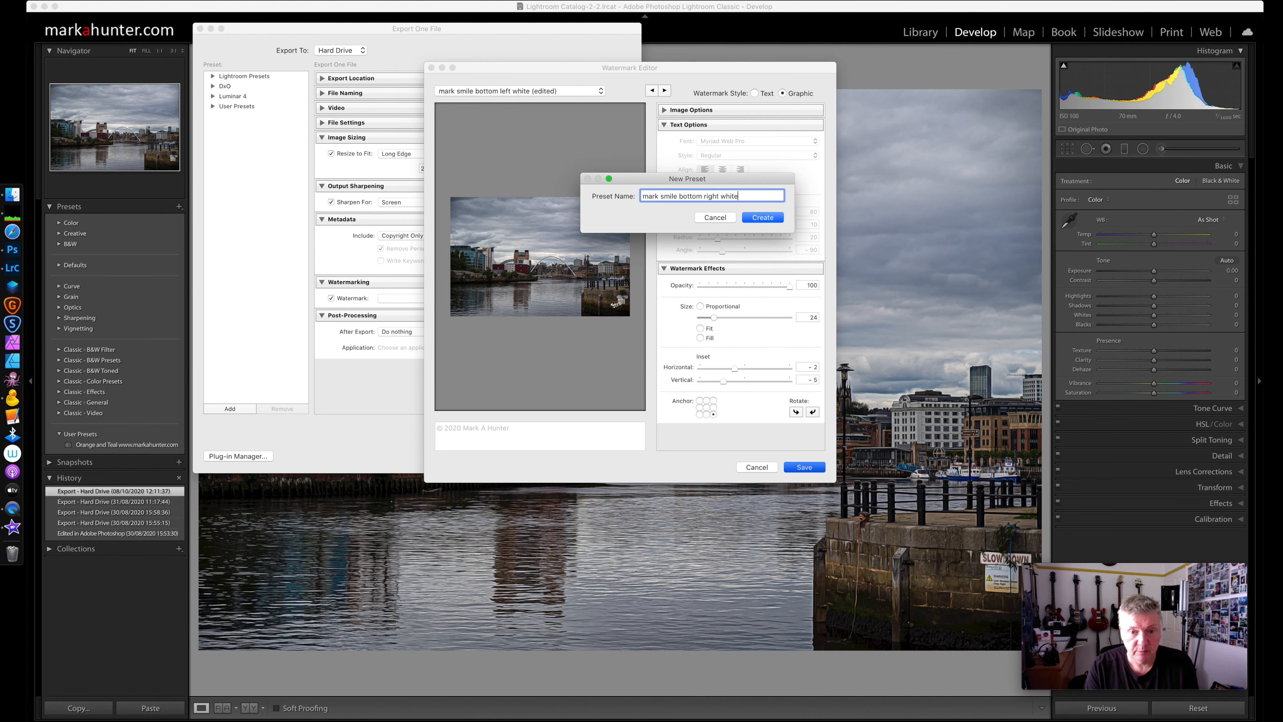
click(764, 217)
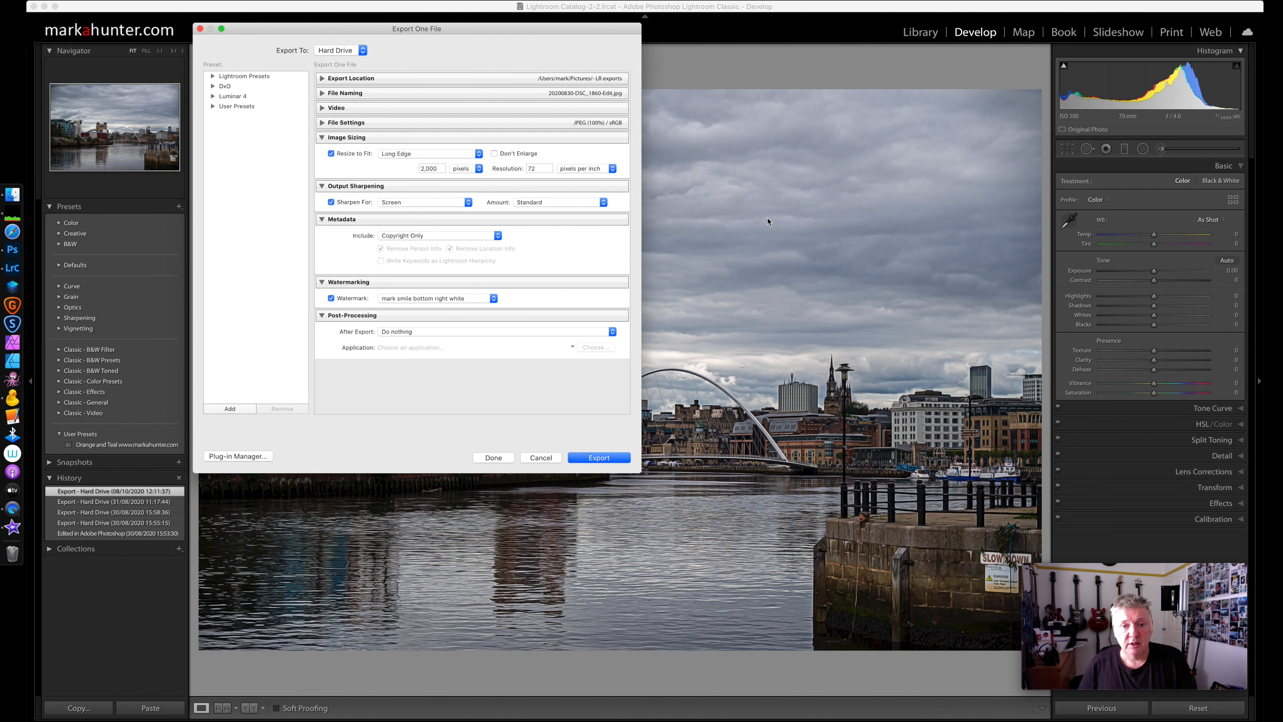
click(601, 461)
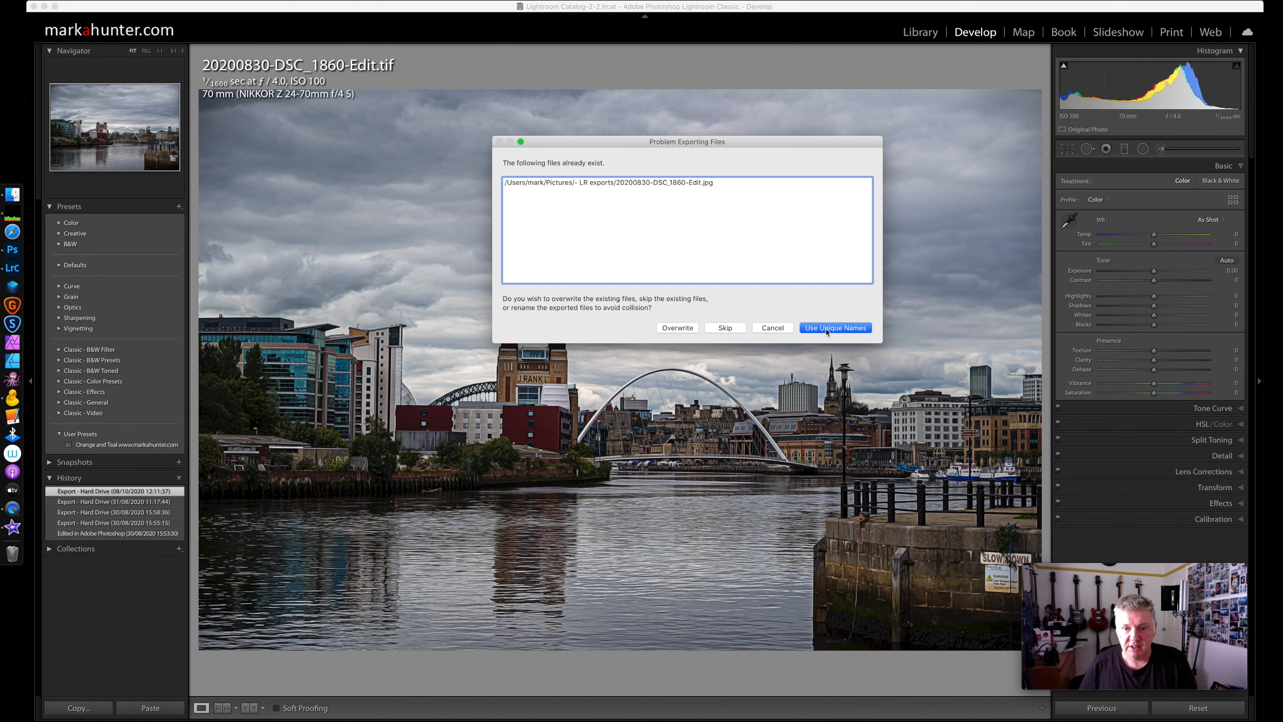
click(678, 327)
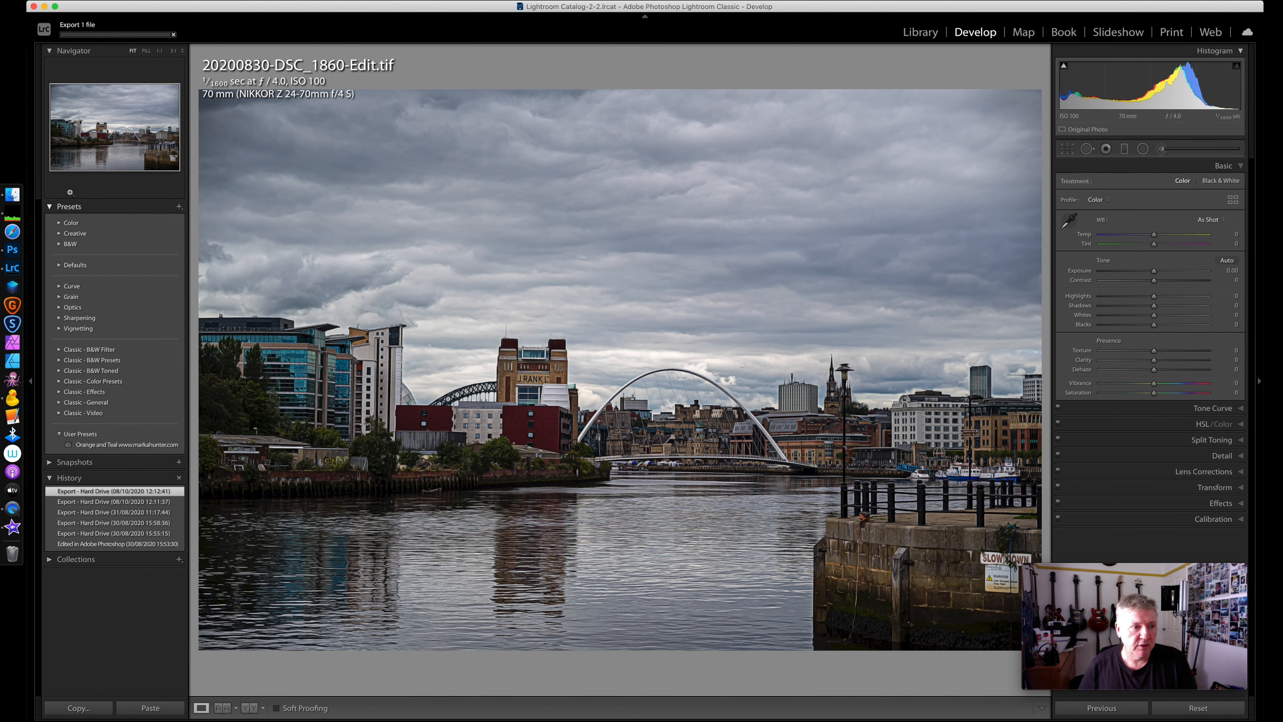
Open the re-exported JPG from the - LR exports folder in Finder to check the bottom-right signature, and close it again.
click(12, 194)
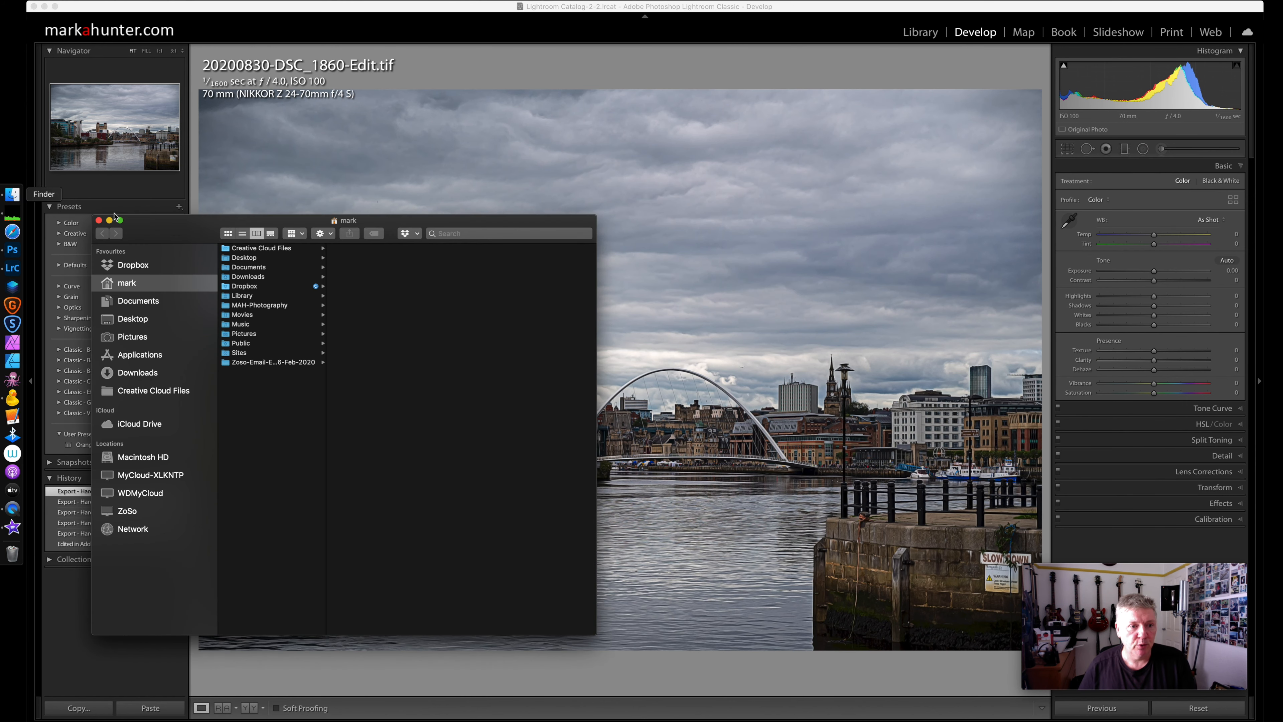
click(242, 333)
click(357, 258)
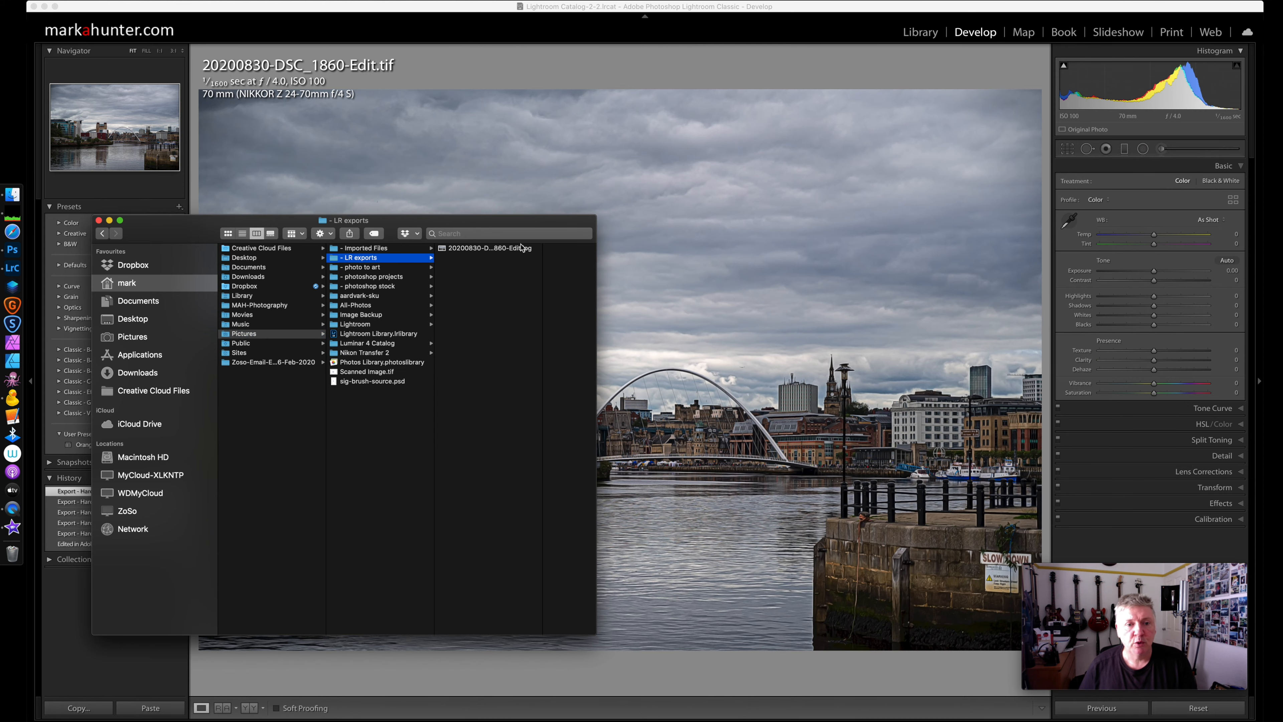
click(474, 249)
double_click(474, 248)
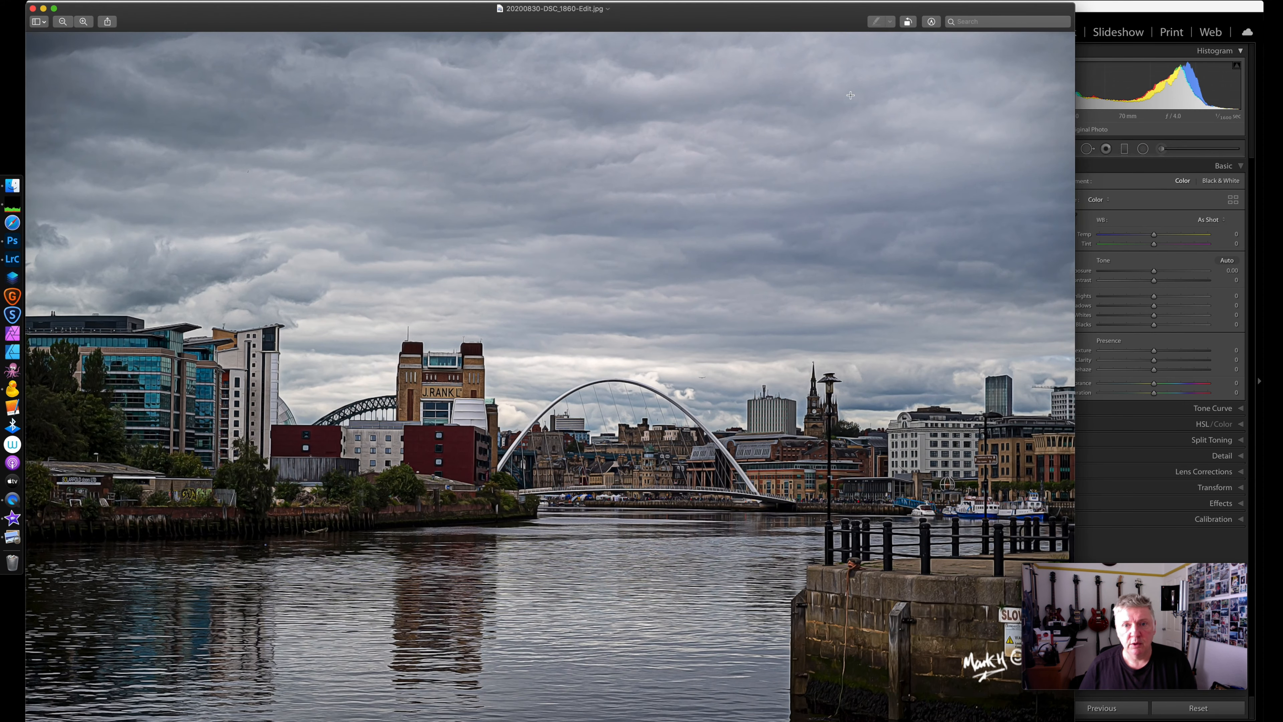
drag(828, 17, 869, 9)
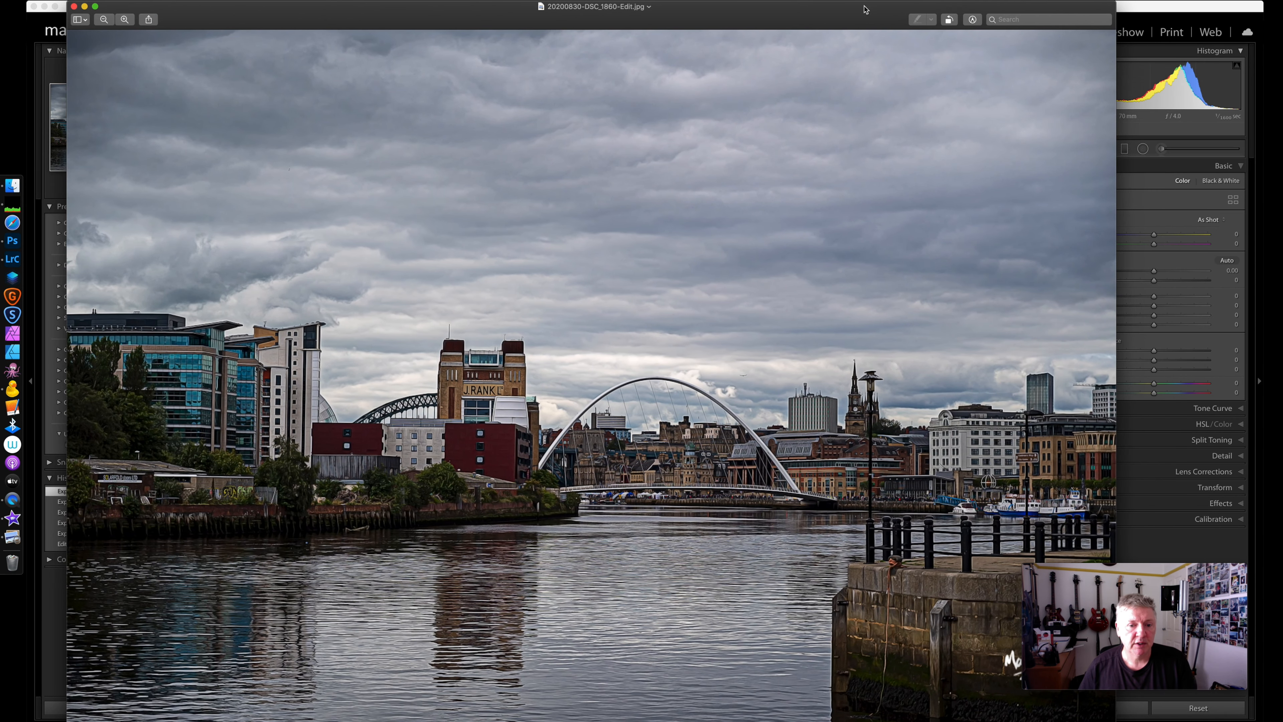
click(74, 6)
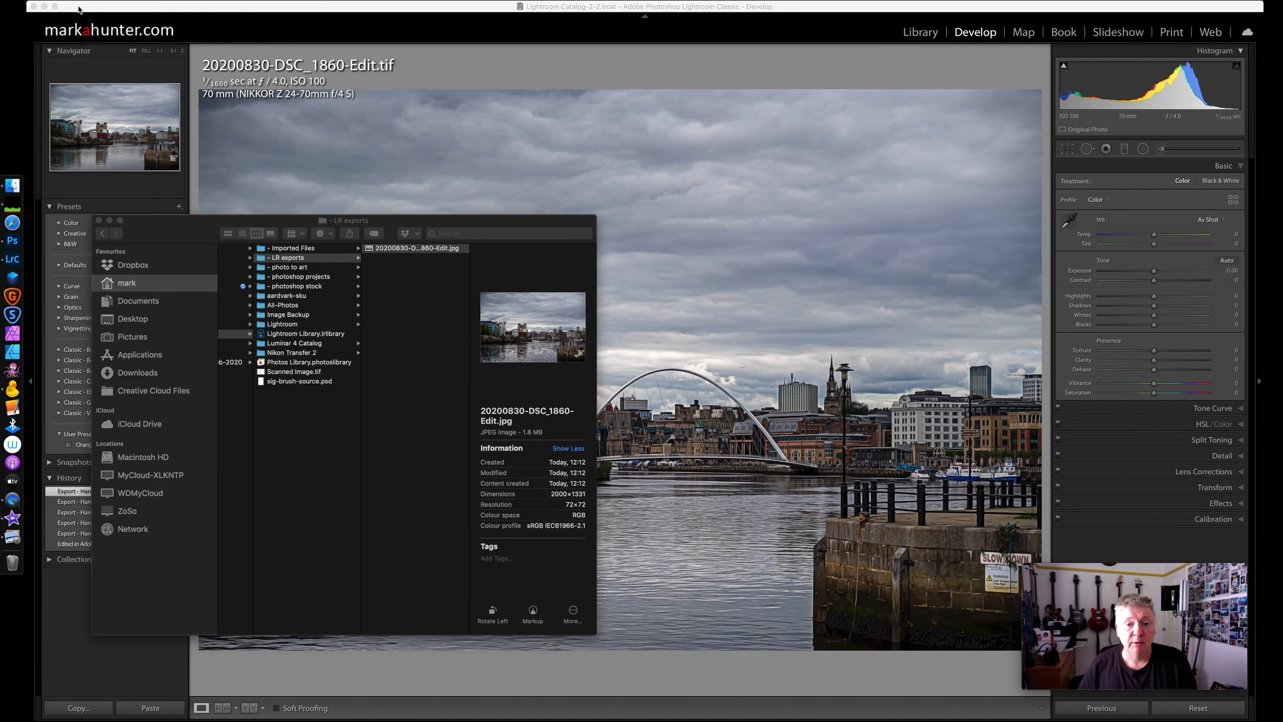
click(98, 220)
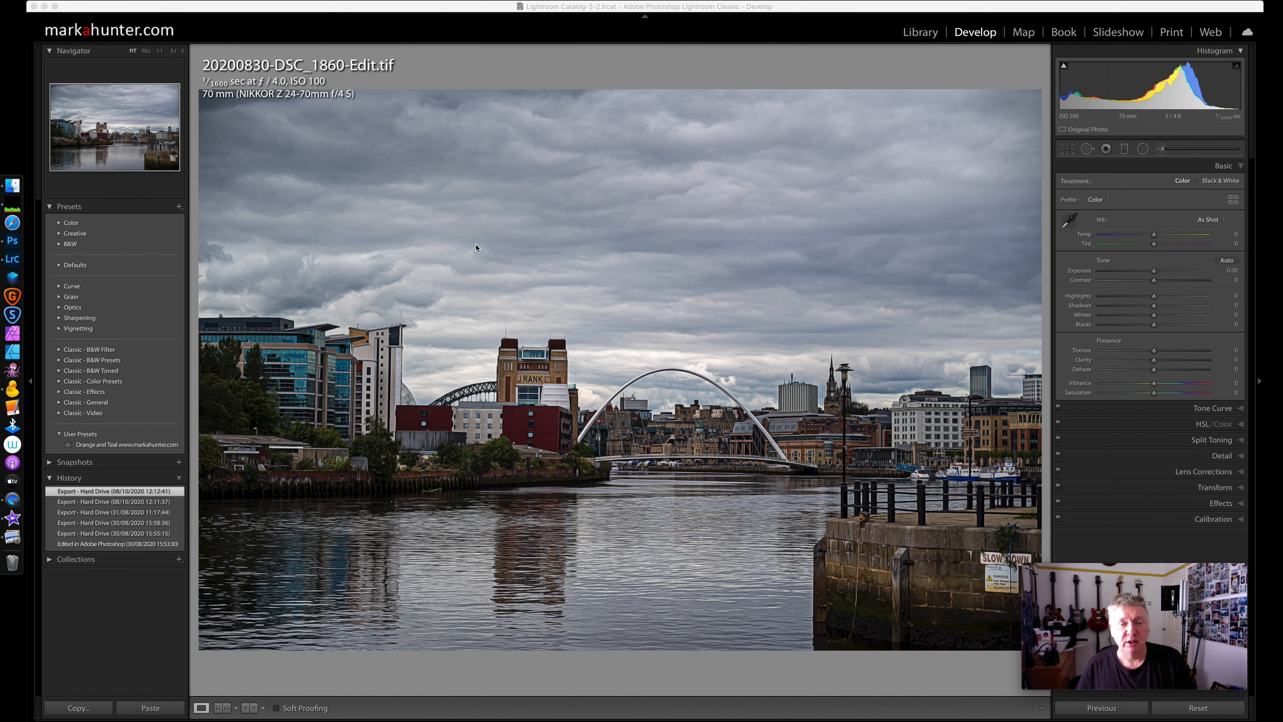
Export the photo from Lightroom again with the watermark "unsightly full www bottom ish white", overwriting the existing file.
right_click(566, 241)
mouse_move(677, 497)
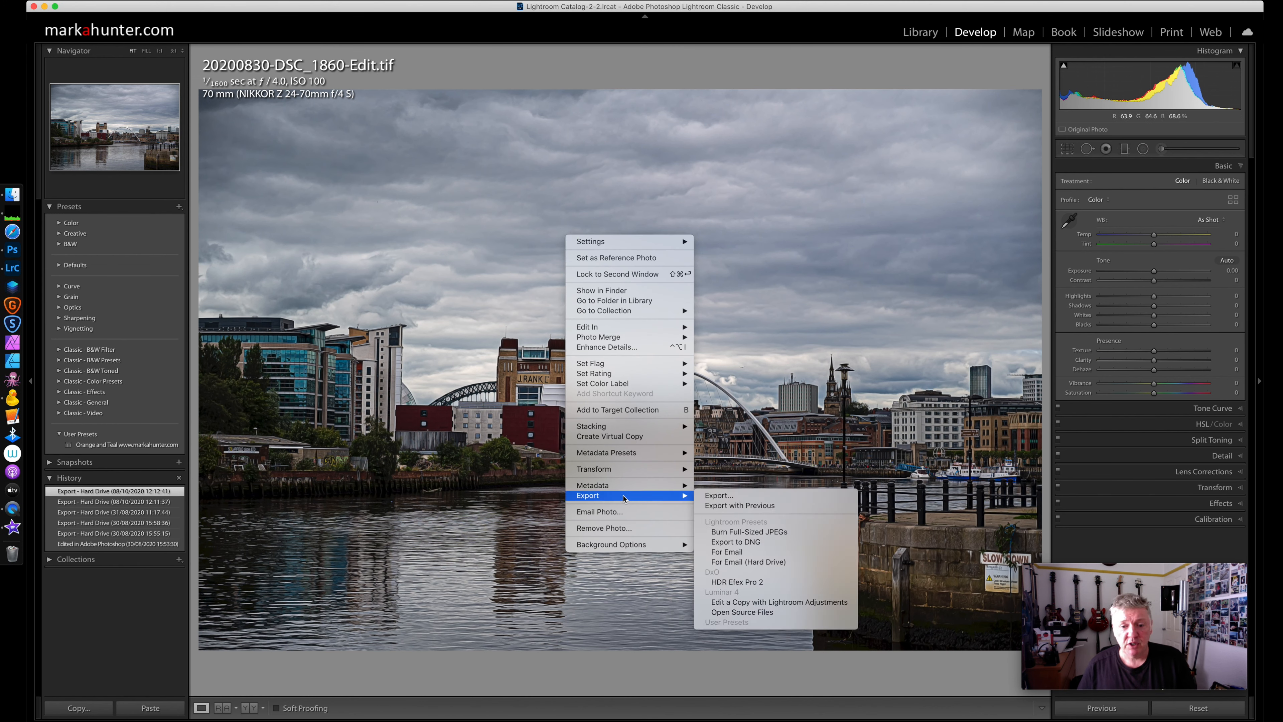
click(738, 498)
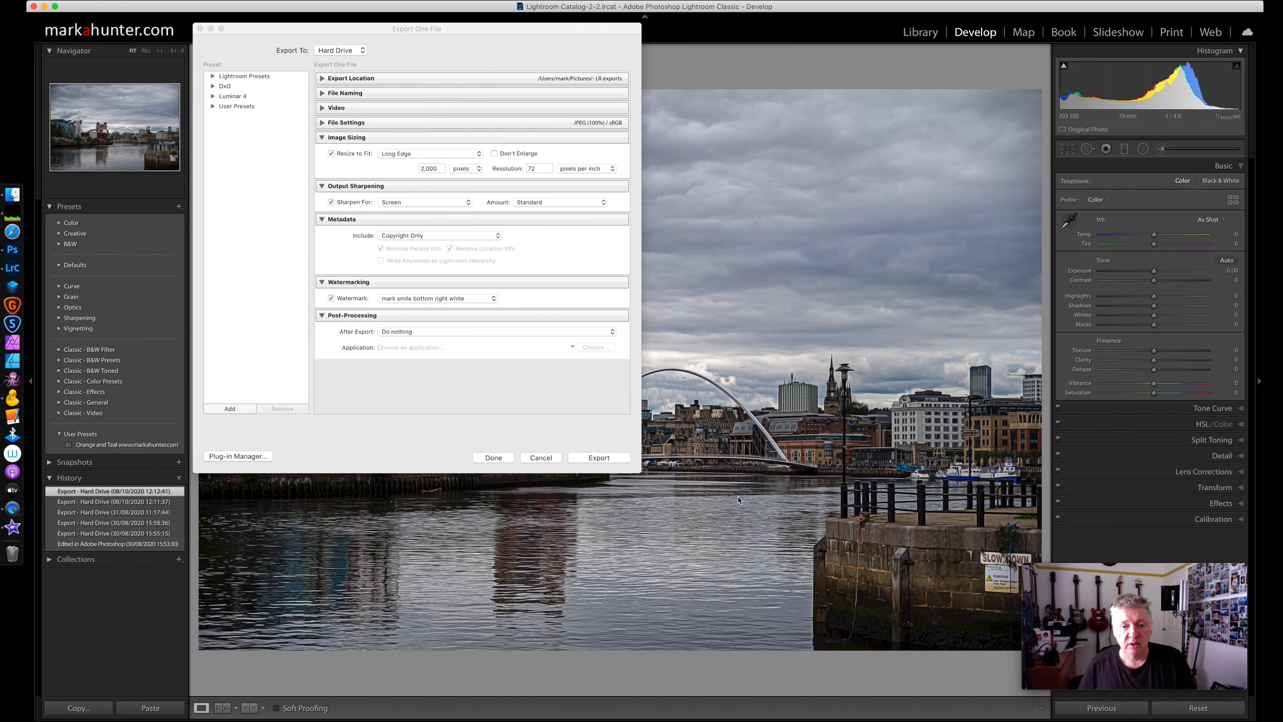
click(494, 299)
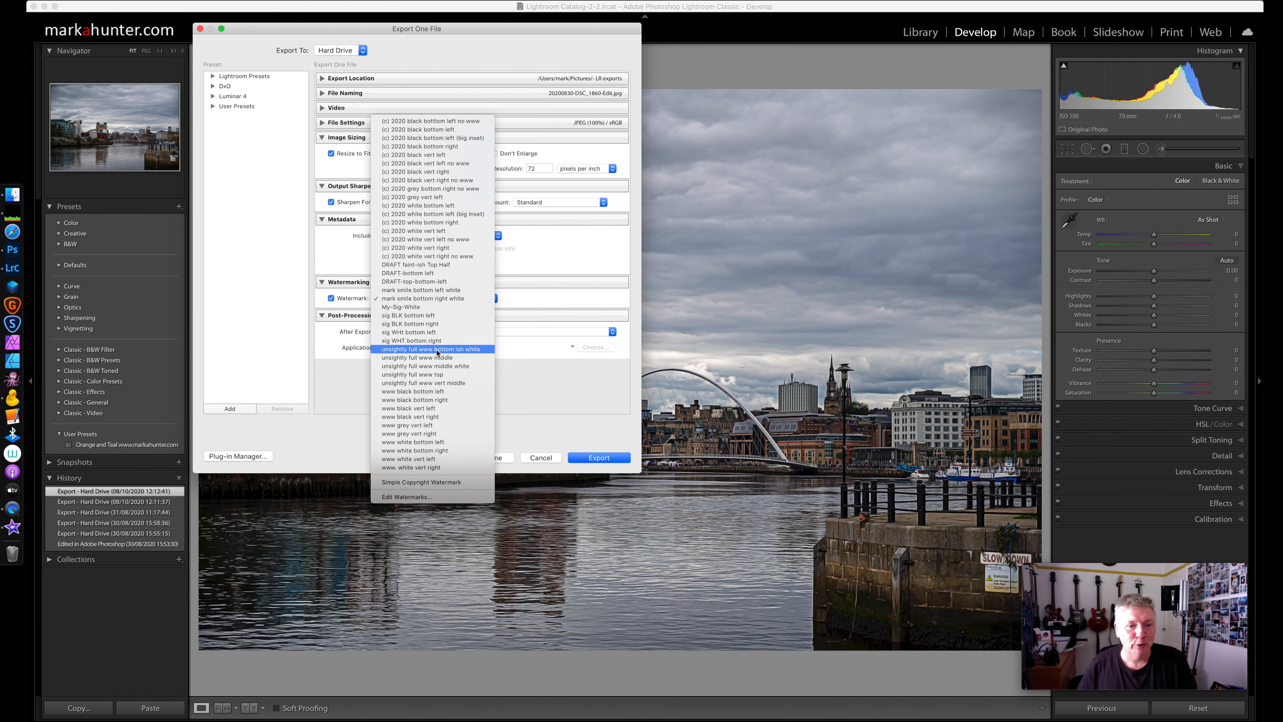
click(460, 348)
click(606, 458)
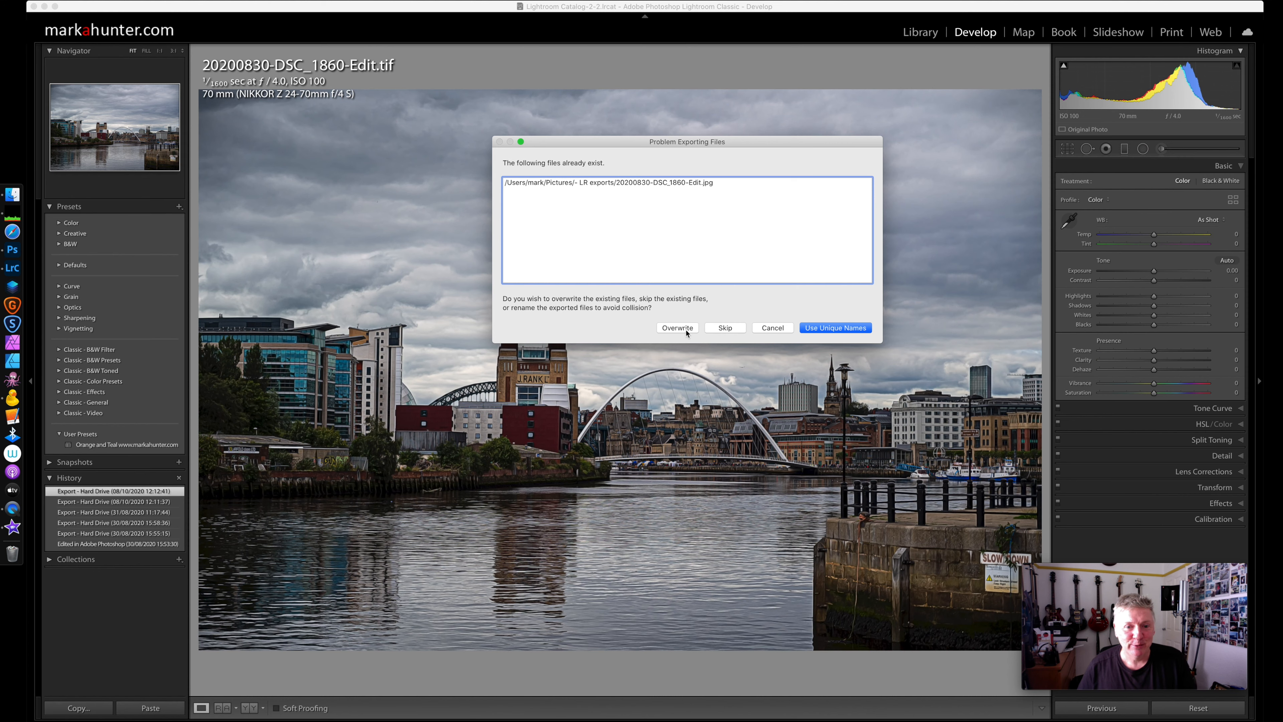
click(679, 328)
View the JPG with the full web address watermark from the - LR exports folder in Finder, and return to Lightroom.
click(11, 195)
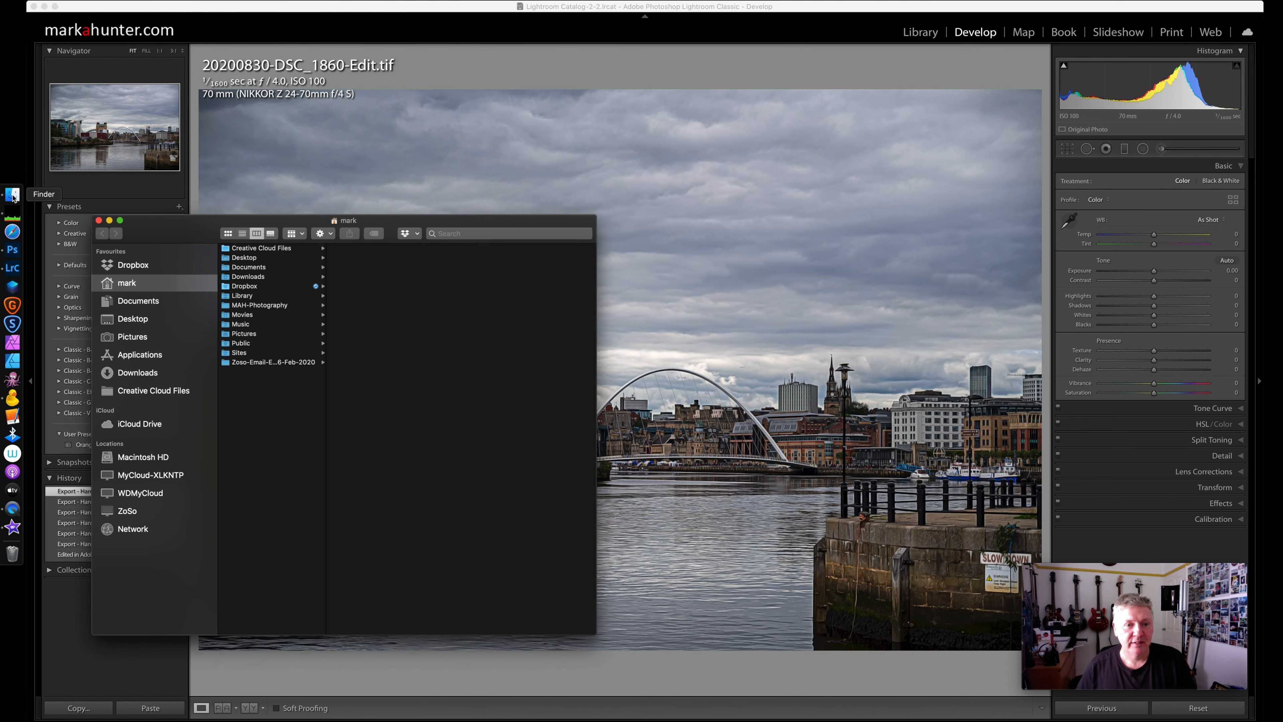
click(245, 334)
click(366, 260)
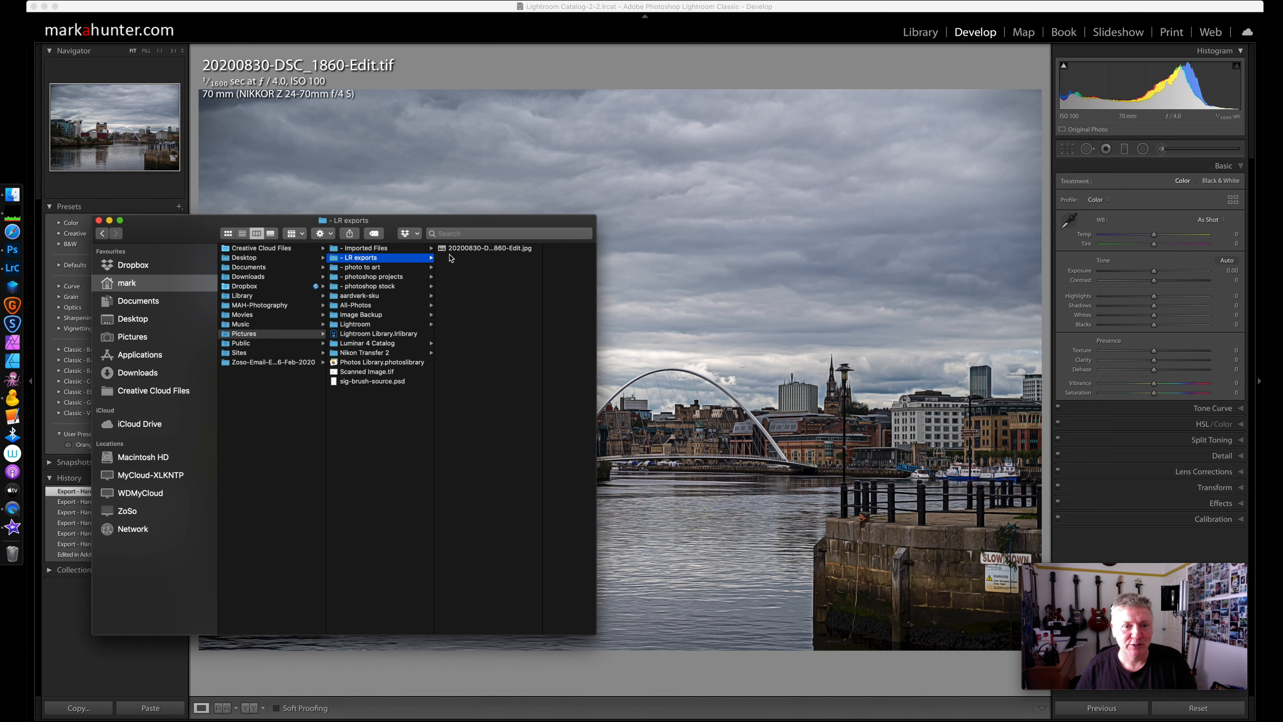
double_click(467, 249)
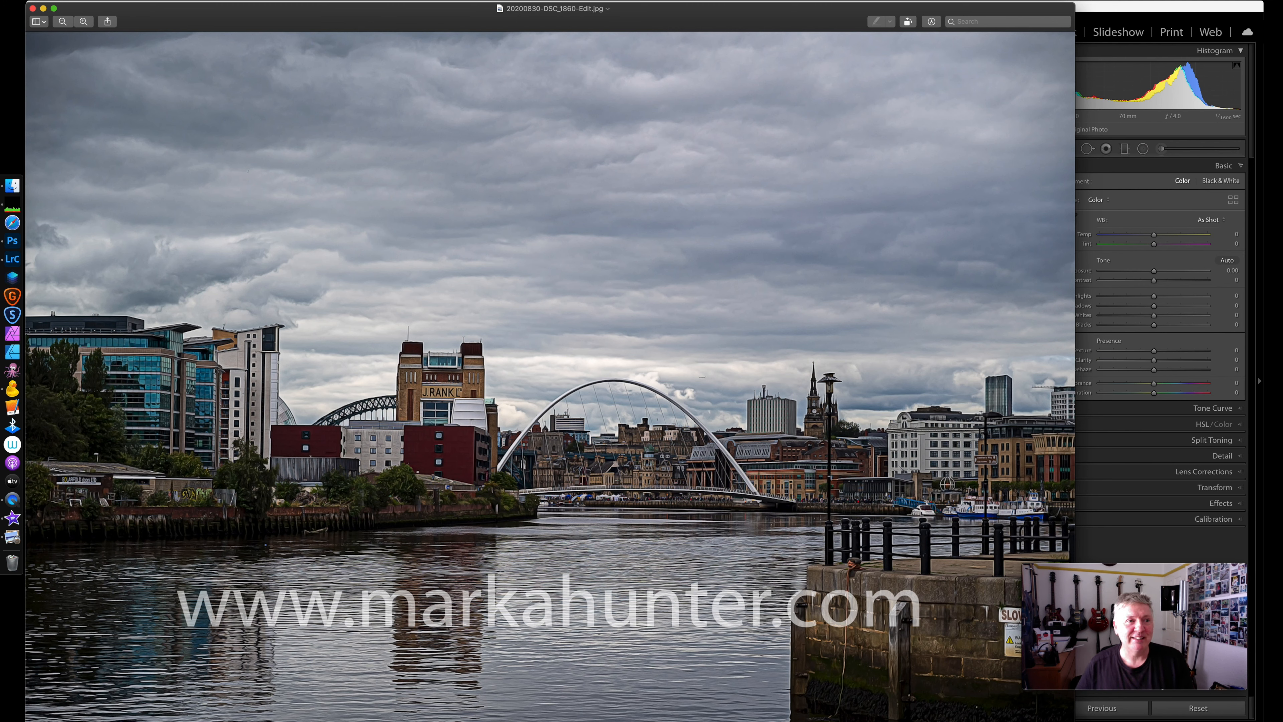
click(33, 9)
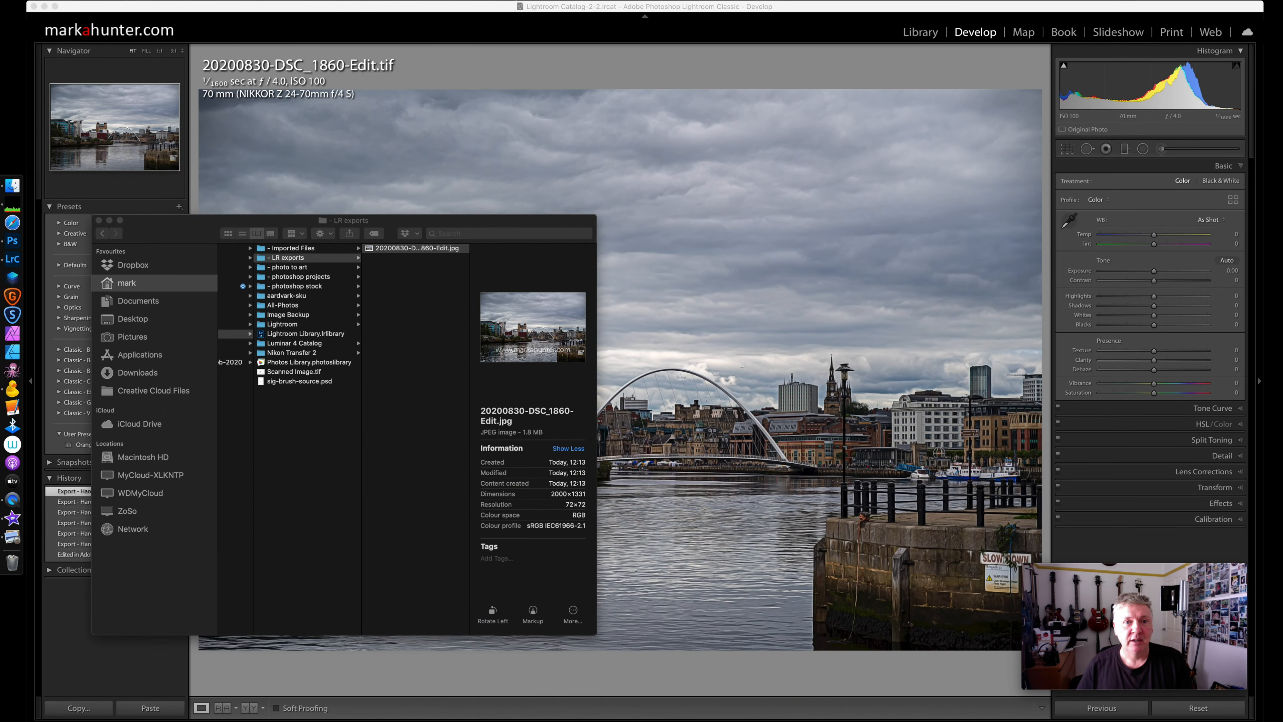
click(99, 220)
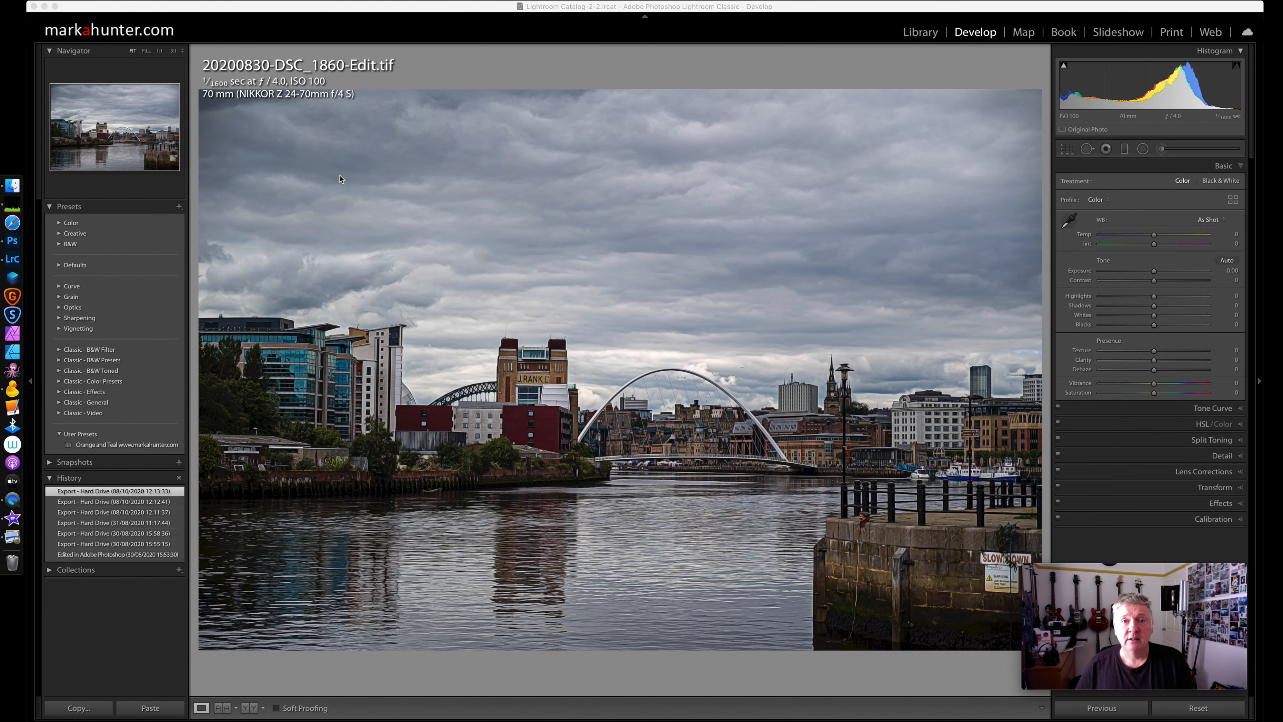
click(667, 9)
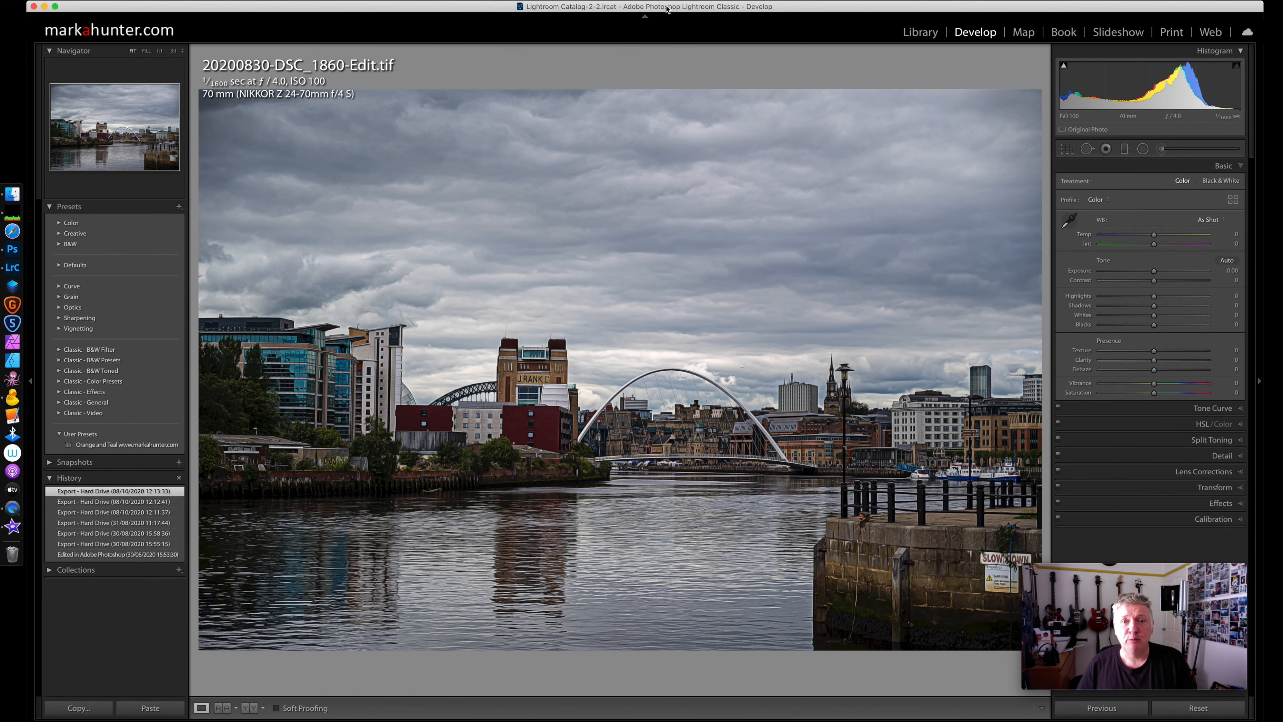